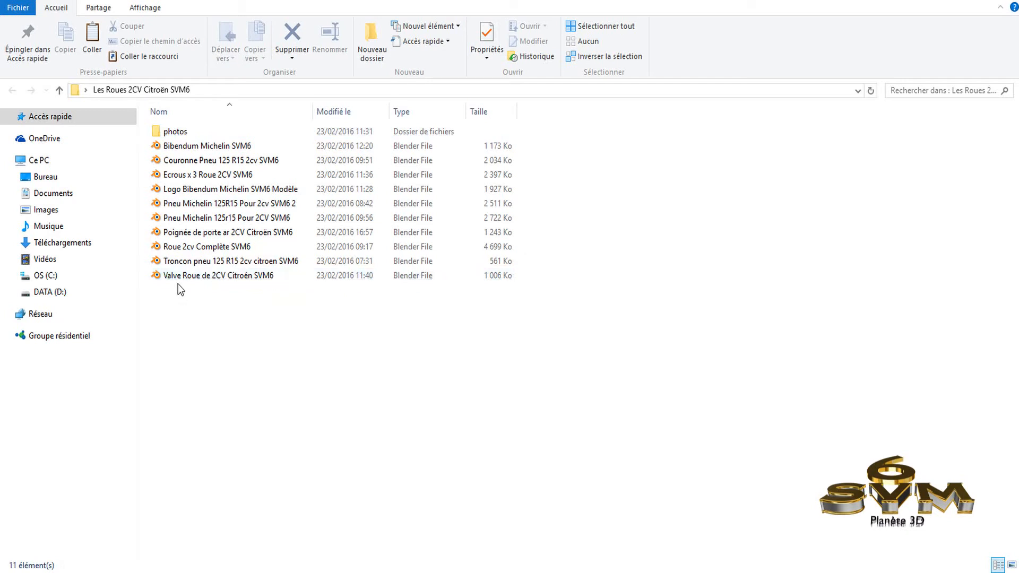
Open the photos folder and view the tyre tread imprint image Empreinte des Crampons Pneu Michelin 125R14 2cv Citroën SVM6
double_click(177, 135)
click(178, 140)
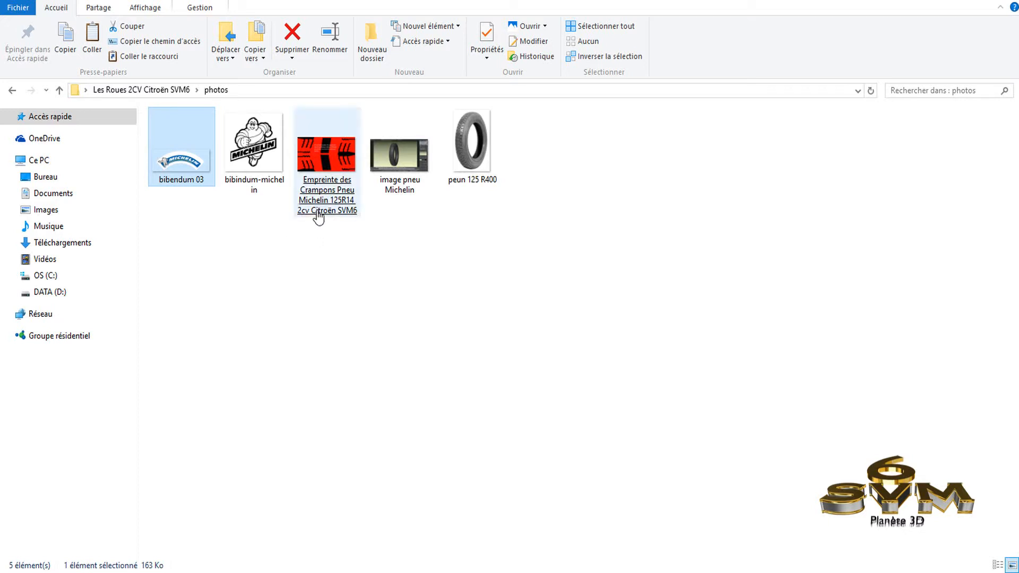
mouse_move(319, 202)
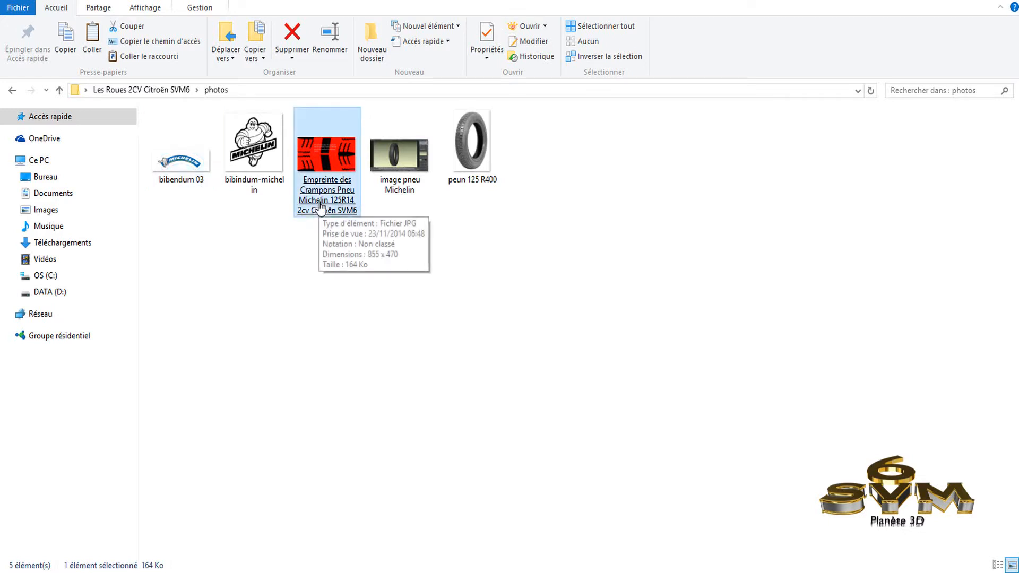
click(326, 169)
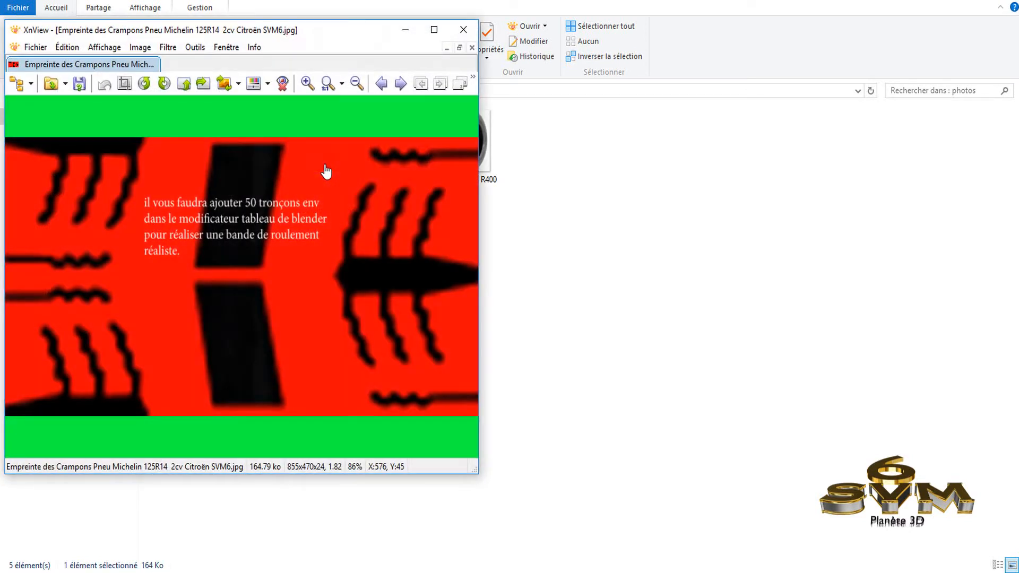
drag(327, 37, 538, 46)
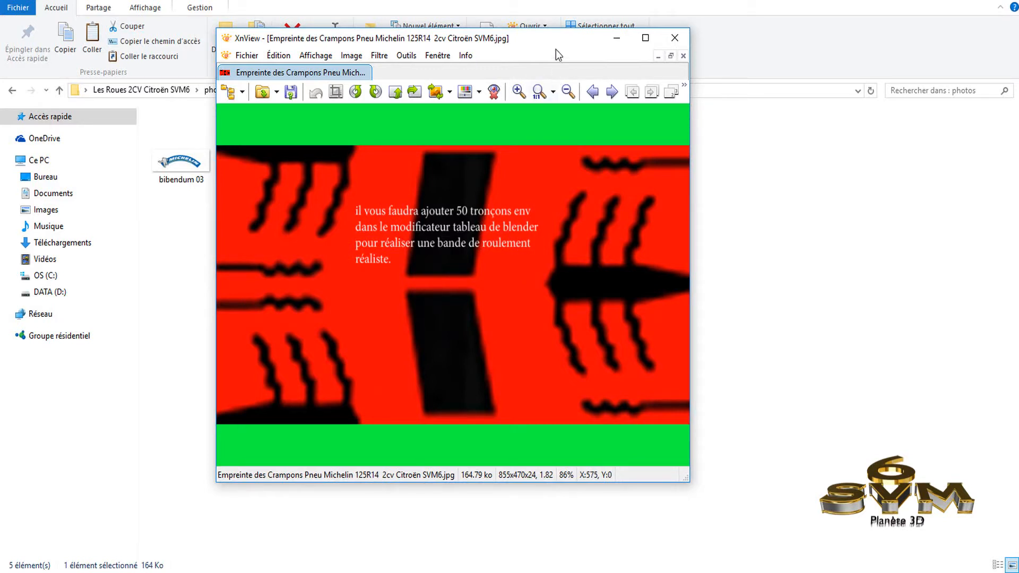
click(675, 39)
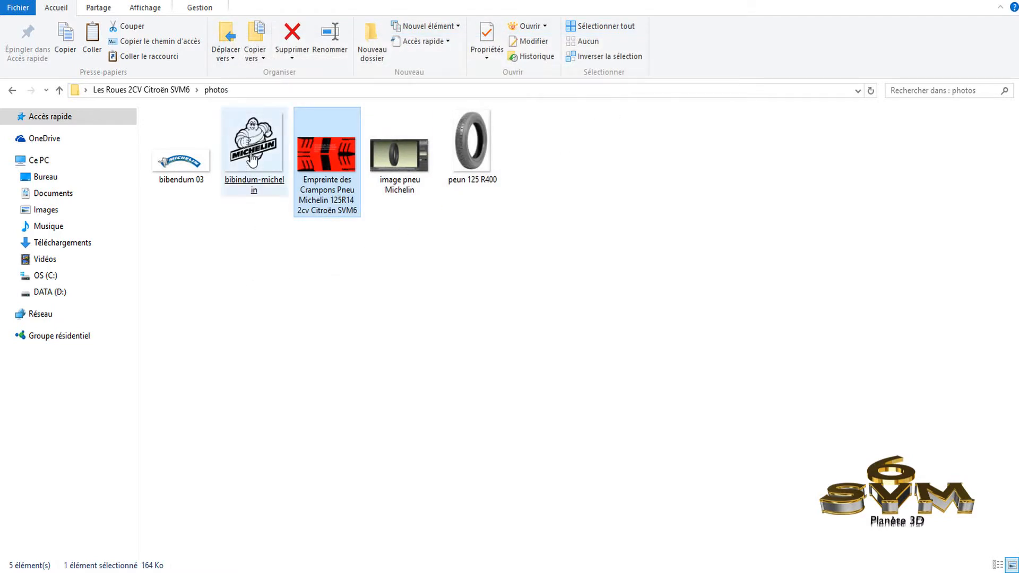
View the Michelin logo images bibendum 03 and bibindum-michelin from the photos folder, closing each one
click(253, 159)
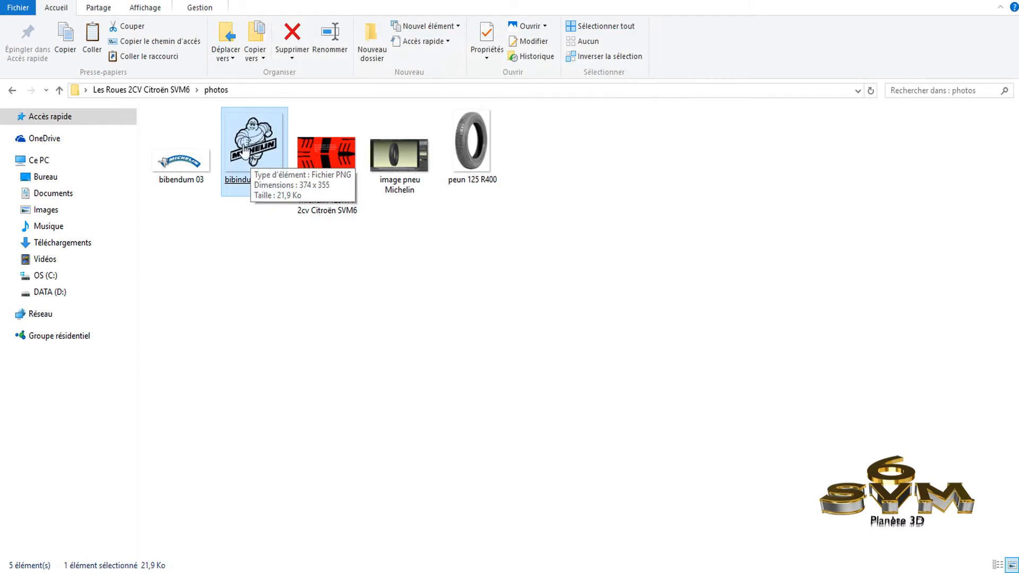
click(183, 158)
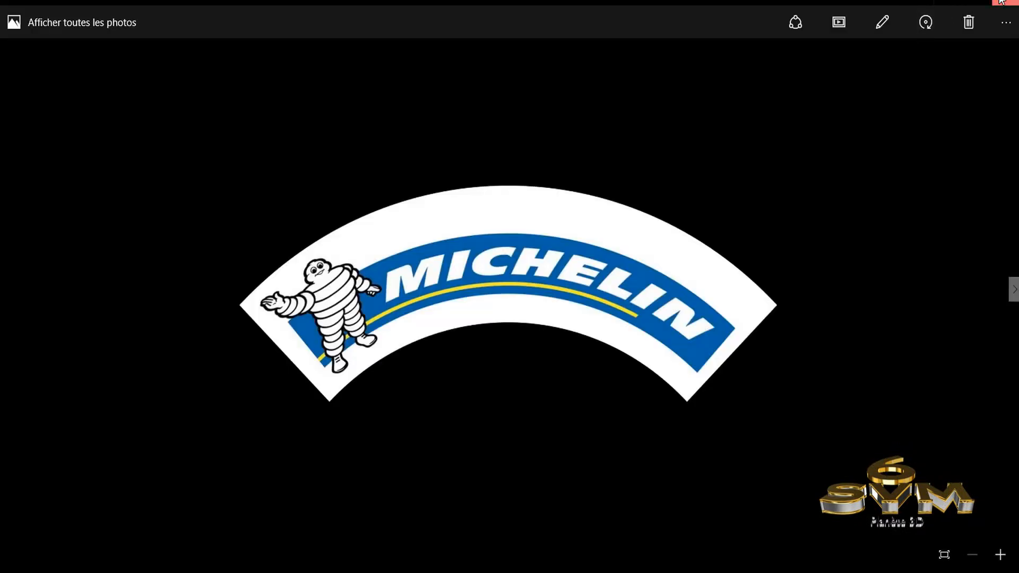
click(1006, 3)
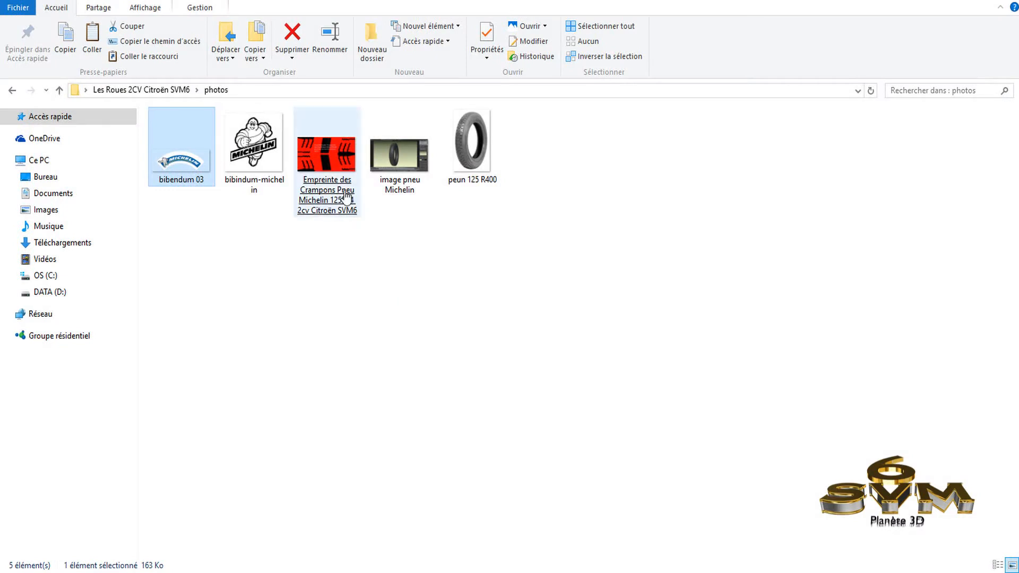
click(258, 165)
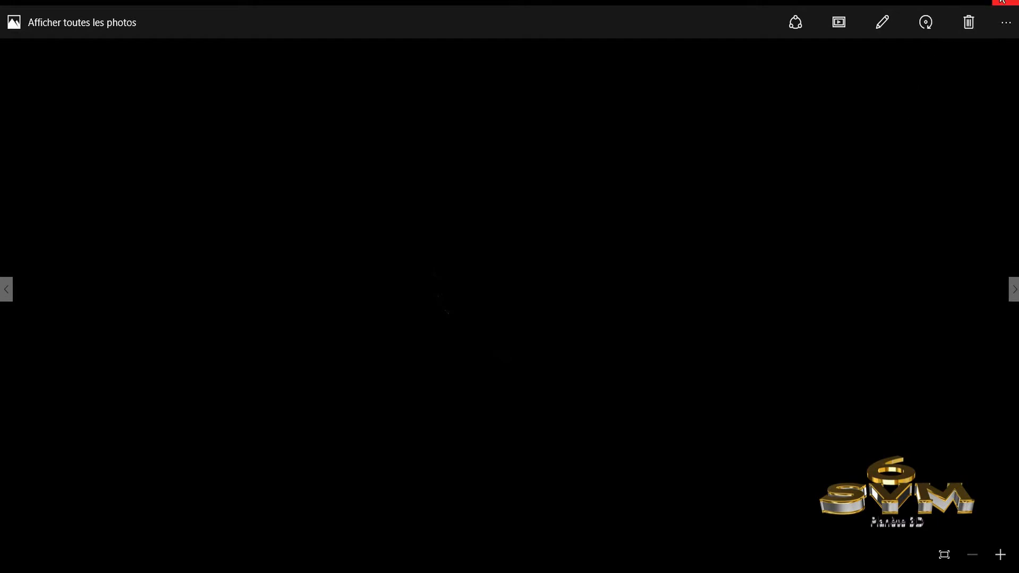
click(1002, 1)
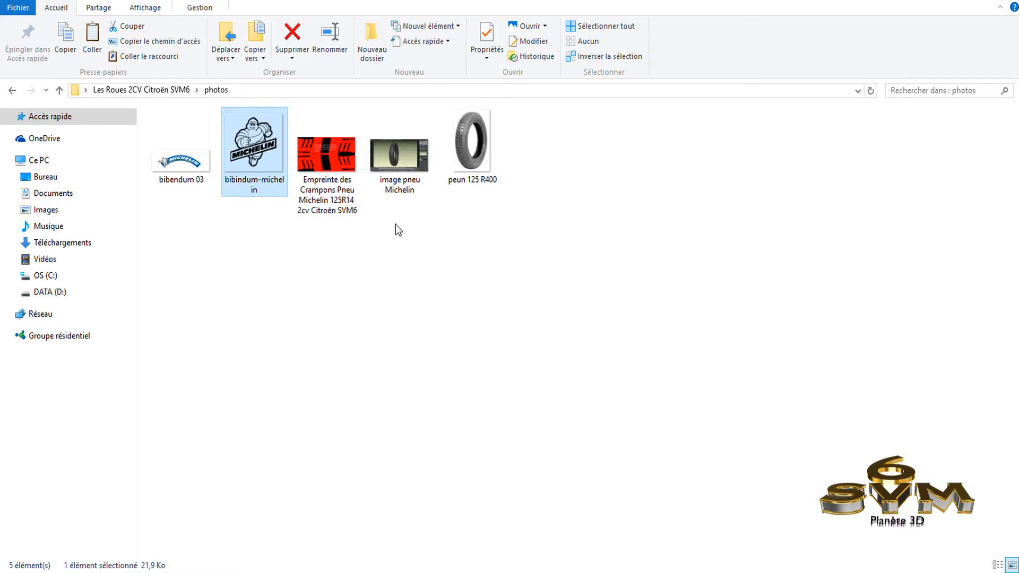
Open the tyre photo peun 125 R400, examine its tread and sidewall up close, and close the image
click(470, 162)
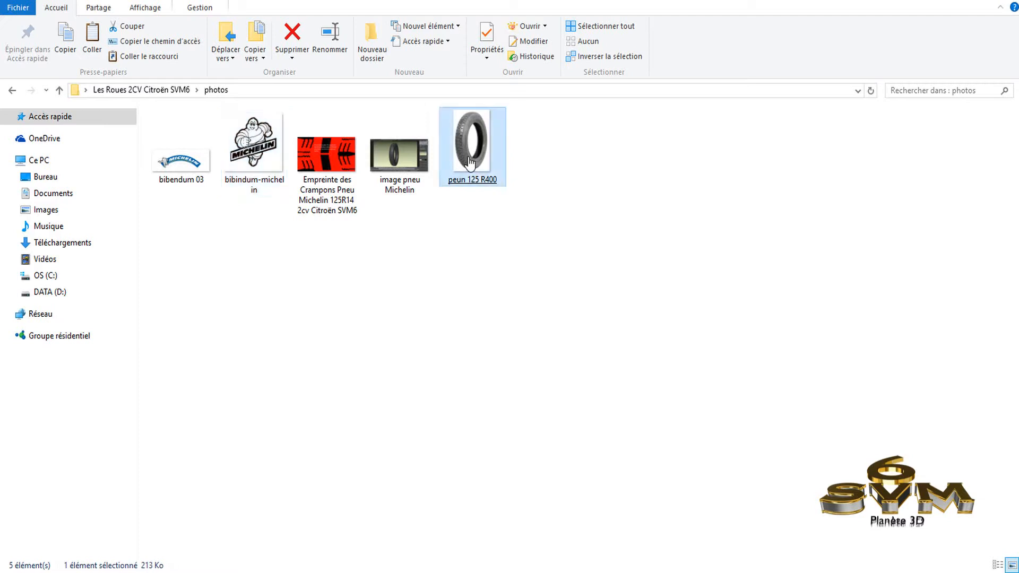
double_click(470, 162)
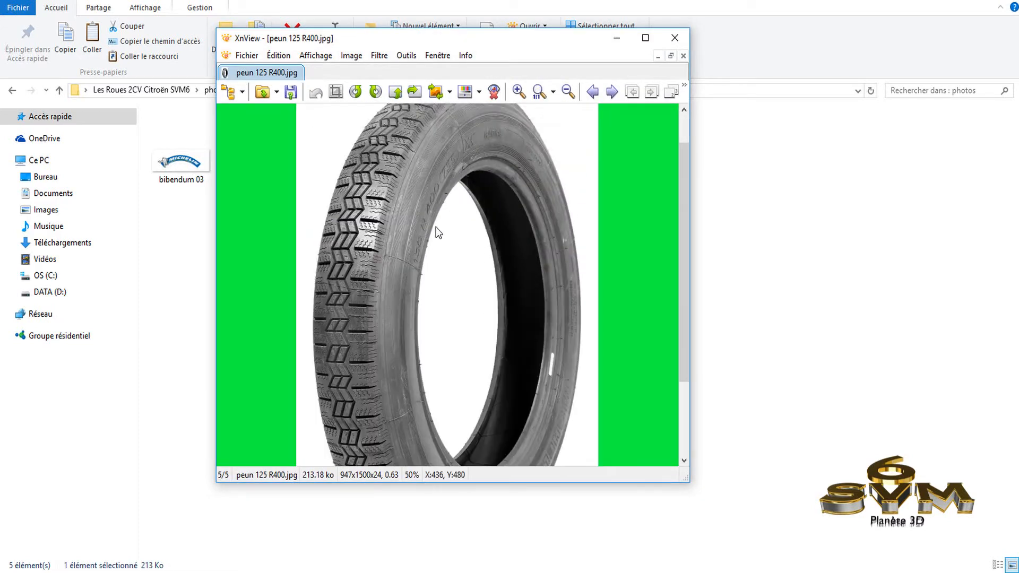
scroll(426, 241, up, 1)
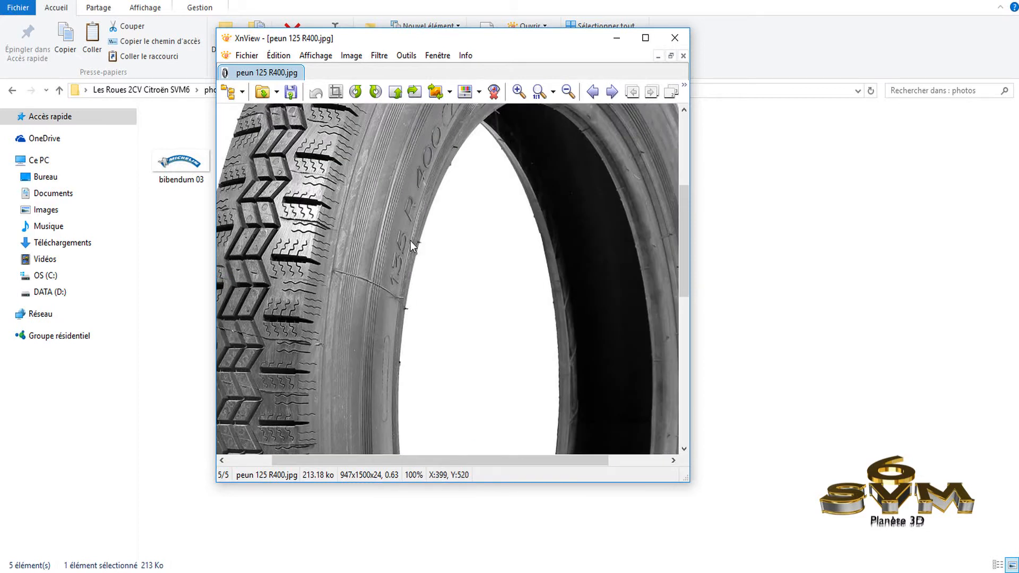
scroll(410, 241, down, 1)
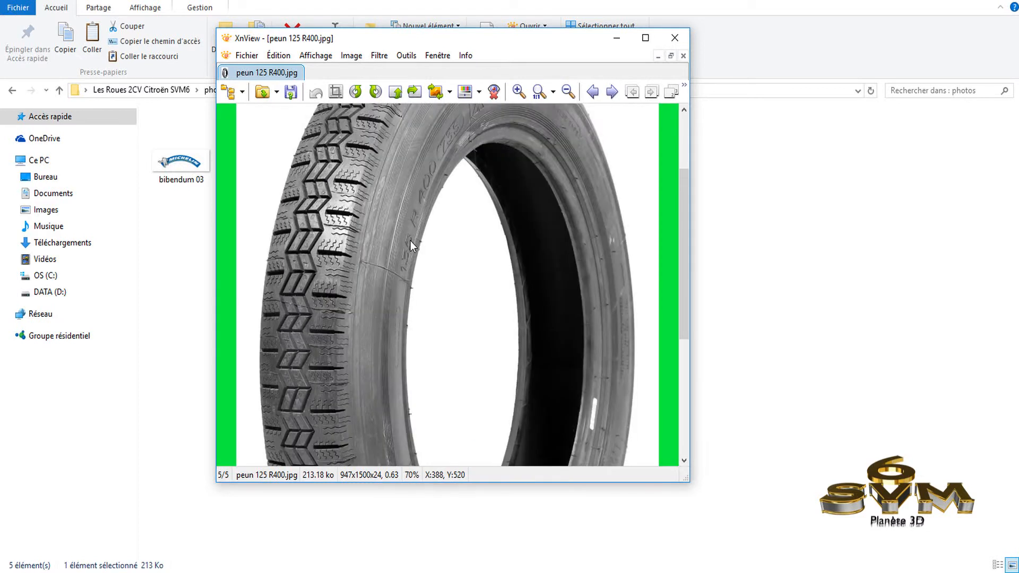
scroll(410, 241, down, 1)
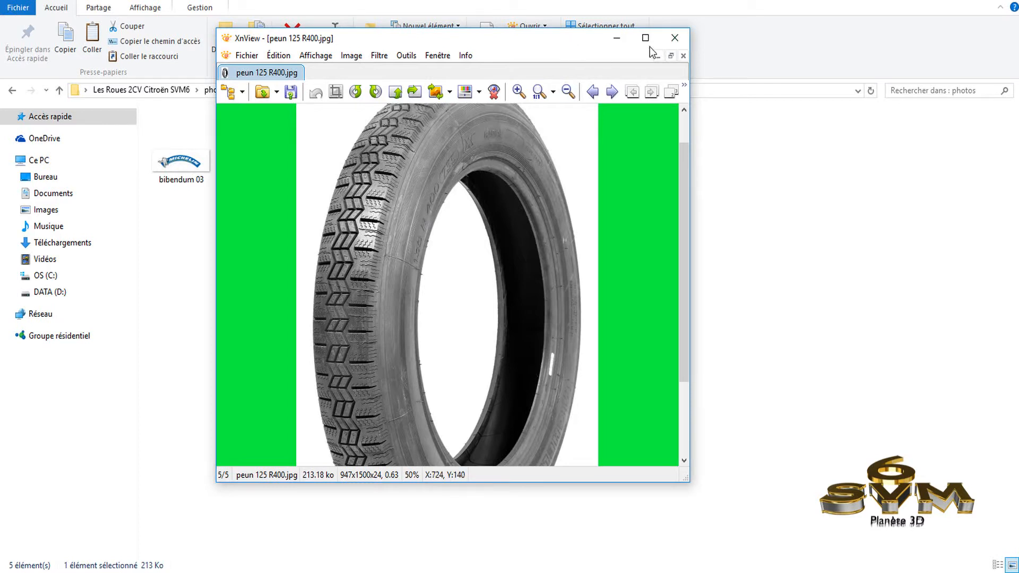
click(678, 40)
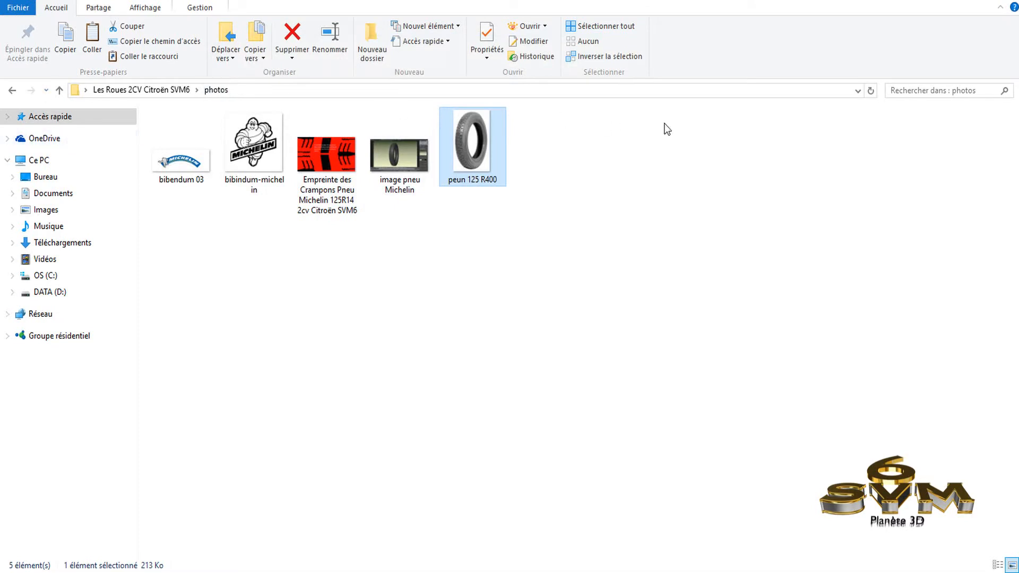
Return to the Les Roues 2CV Citroën SVM6 folder and inspect the Bibendum Michelin SVM6 model in Blender from several angles
click(12, 92)
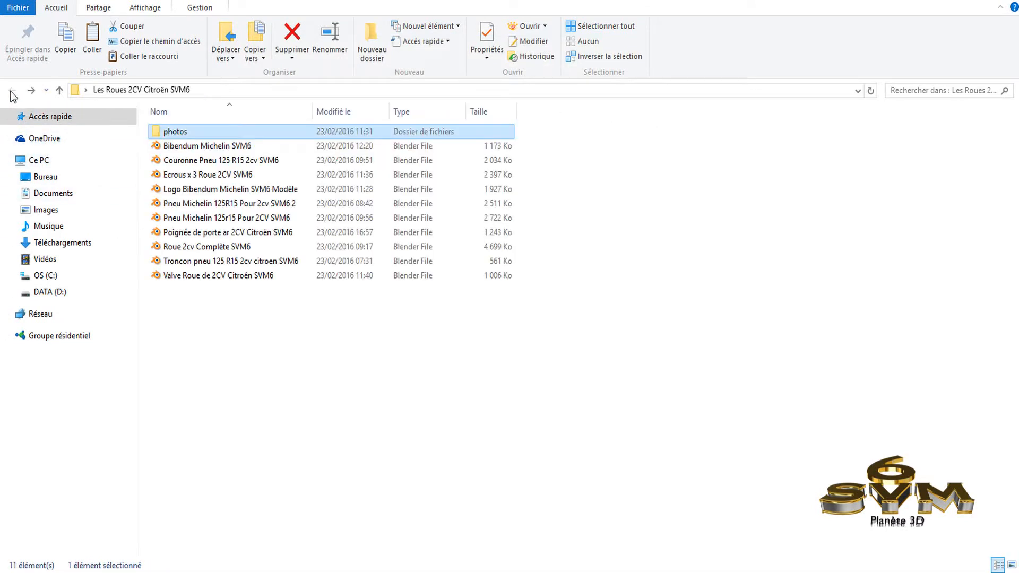
click(197, 151)
double_click(197, 152)
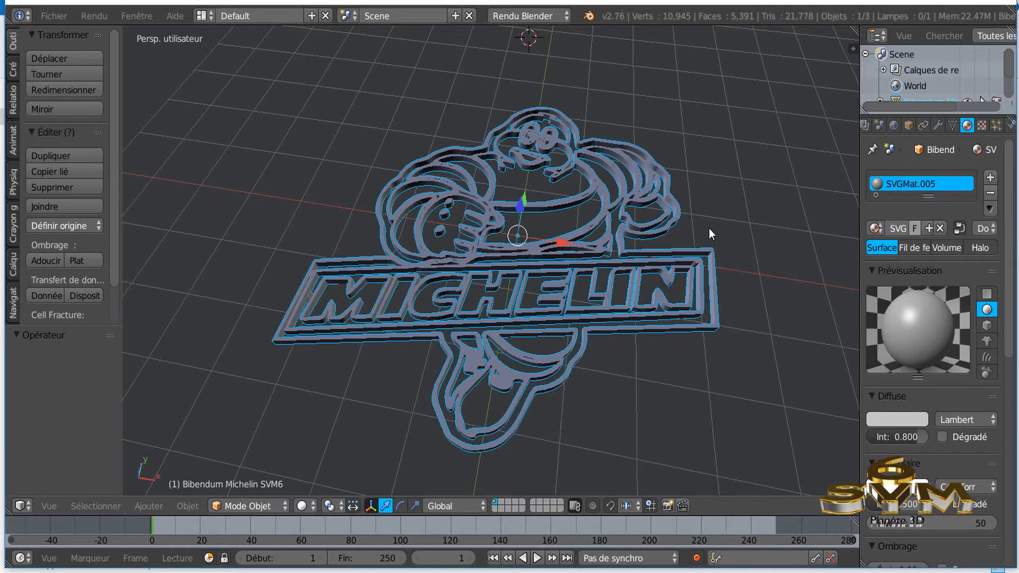
middle_drag(696, 205, 603, 199)
middle_drag(583, 294, 561, 314)
scroll(555, 327, up, 4)
scroll(577, 355, down, 2)
scroll(560, 314, up, 3)
scroll(564, 317, down, 3)
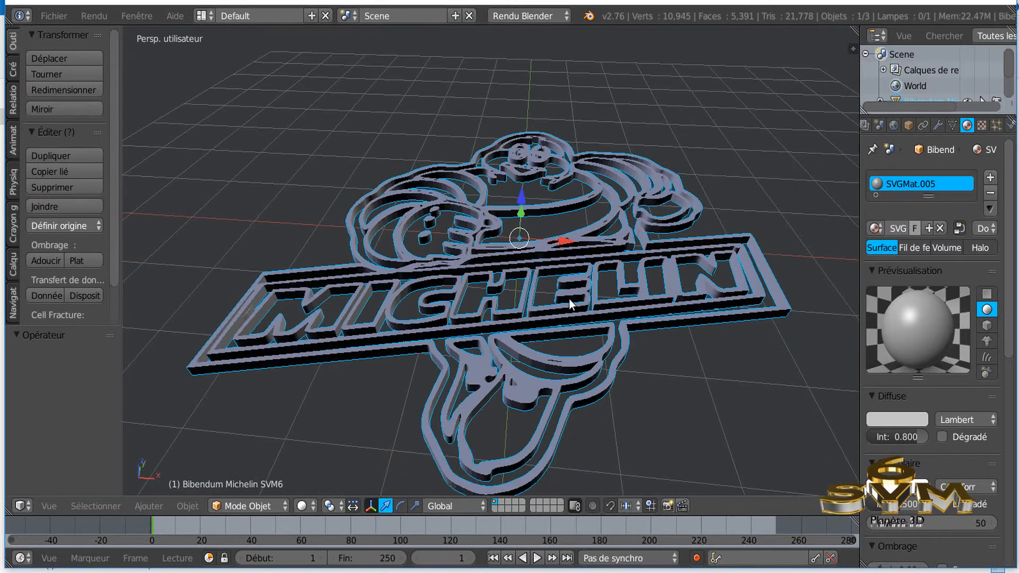
click(1002, 2)
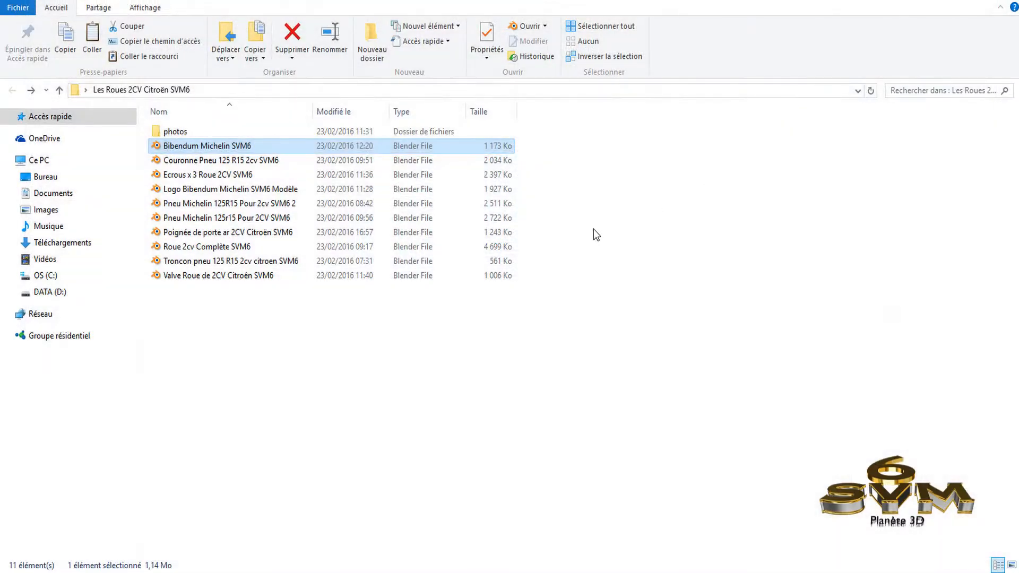
Open Couronne Pneu 125 R15 2cv SVM6 and examine the tyre tread ring from above, from the front and obliquely
click(219, 175)
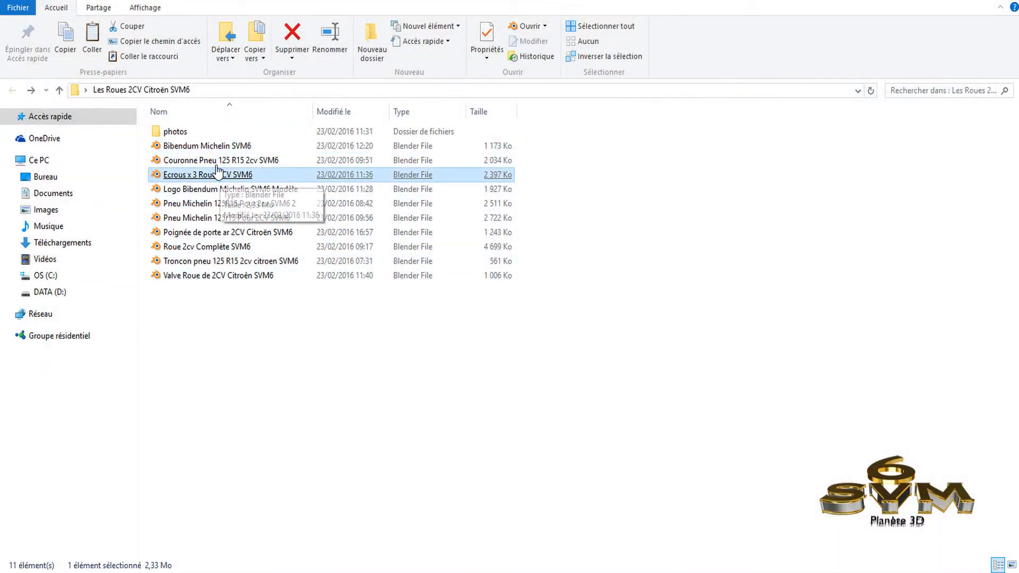
double_click(217, 162)
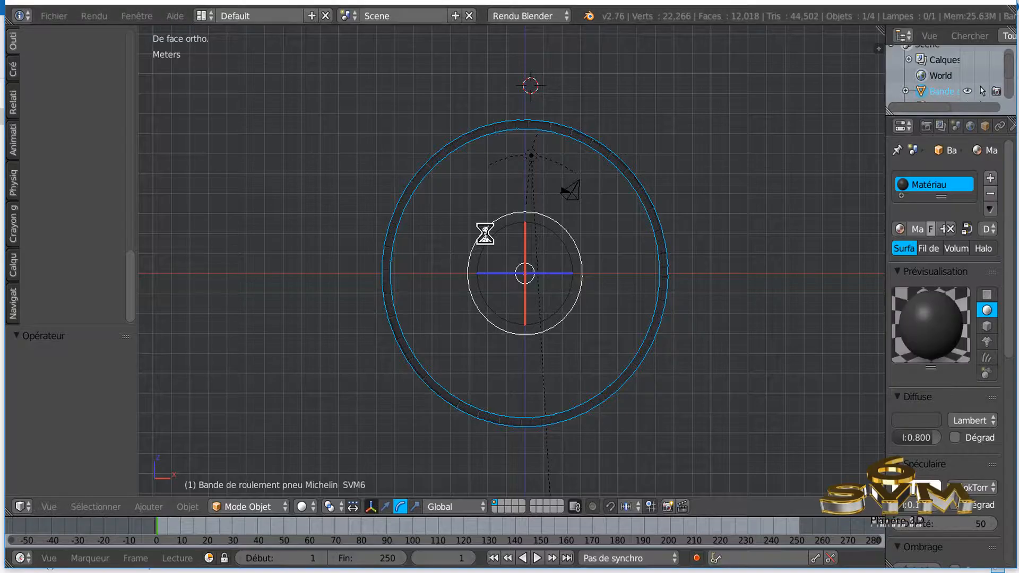
middle_drag(683, 259, 578, 282)
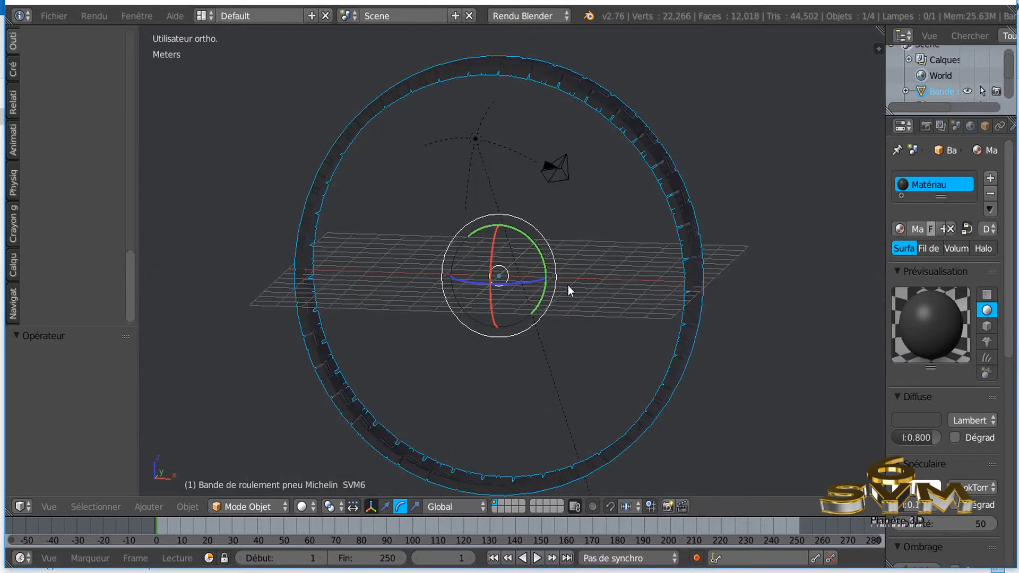
key(KP_7)
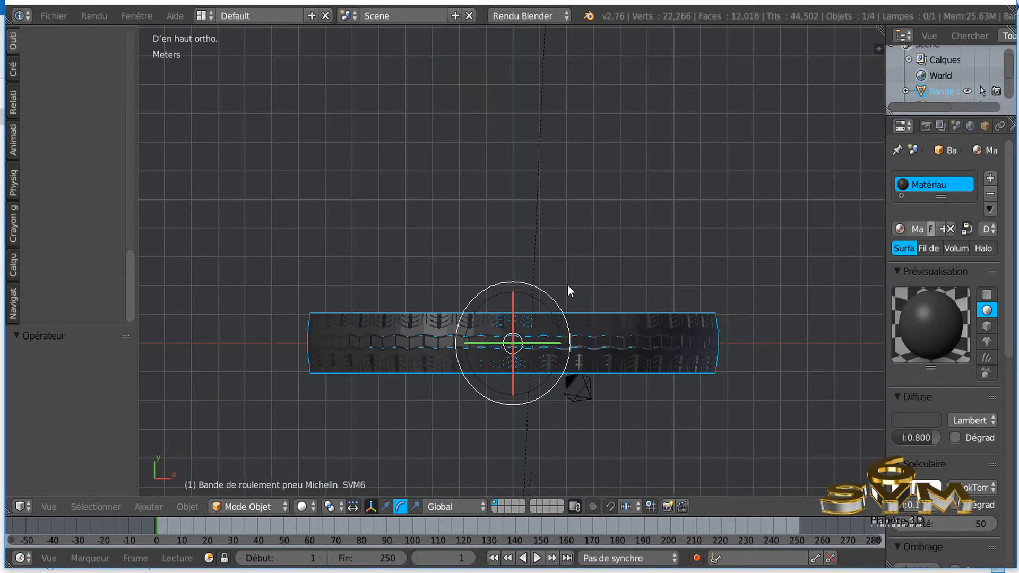
key(KP_1)
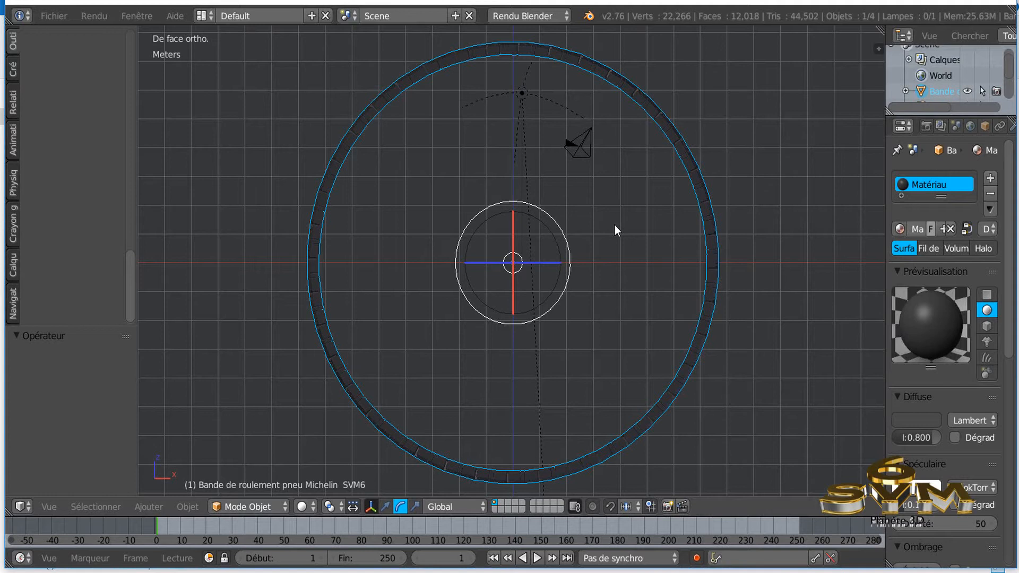
scroll(614, 225, up, 1)
scroll(614, 225, down, 2)
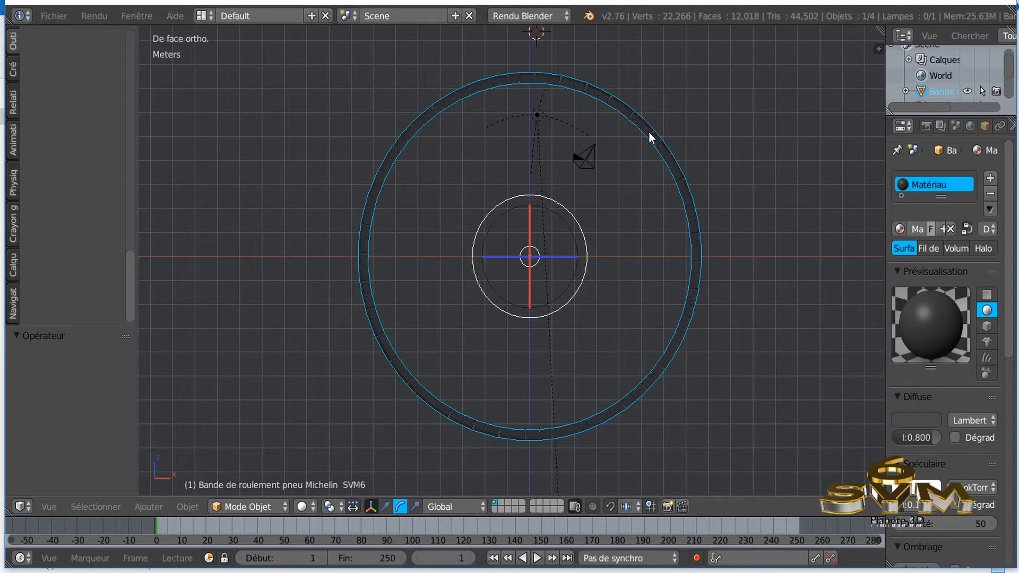
middle_drag(634, 214, 618, 249)
scroll(620, 195, up, 3)
middle_drag(621, 195, 594, 225)
key(KP_1)
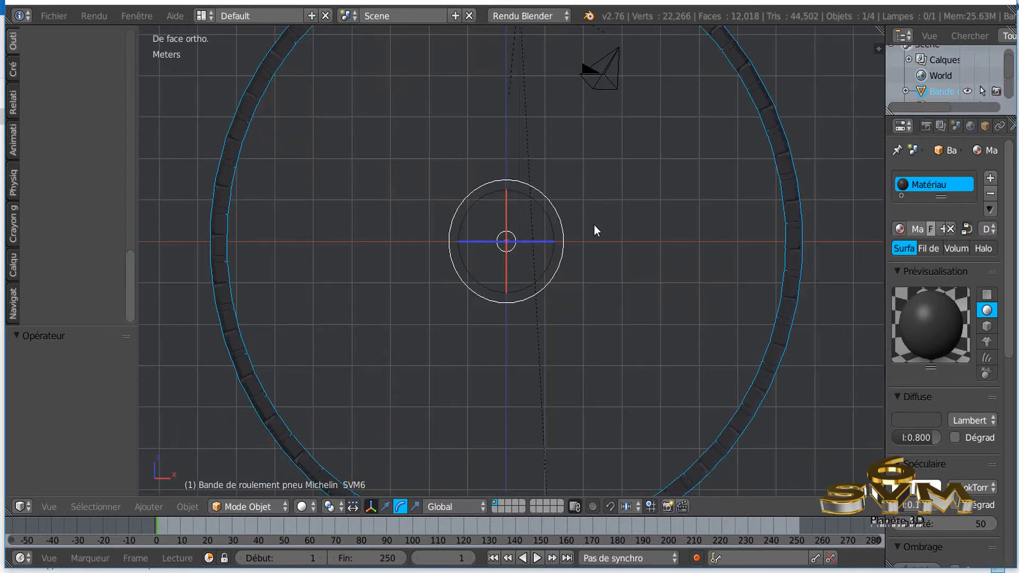
key(Home)
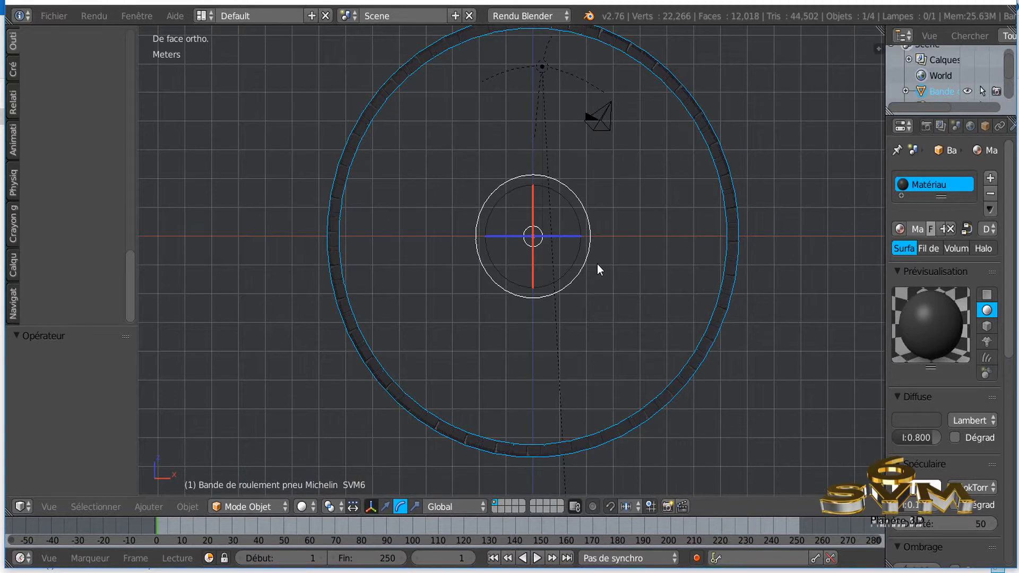
Try rotating the tread ring freehand about its centre and close the Couronne Pneu 125 R15 2cv SVM6 file
scroll(597, 263, down, 2)
mouse_move(580, 265)
mouse_down()
mouse_move(486, 184)
mouse_move(575, 276)
mouse_move(612, 240)
mouse_move(581, 210)
mouse_move(598, 243)
mouse_move(575, 232)
mouse_move(506, 268)
mouse_move(556, 185)
mouse_move(538, 214)
mouse_up()
middle_drag(512, 171, 546, 167)
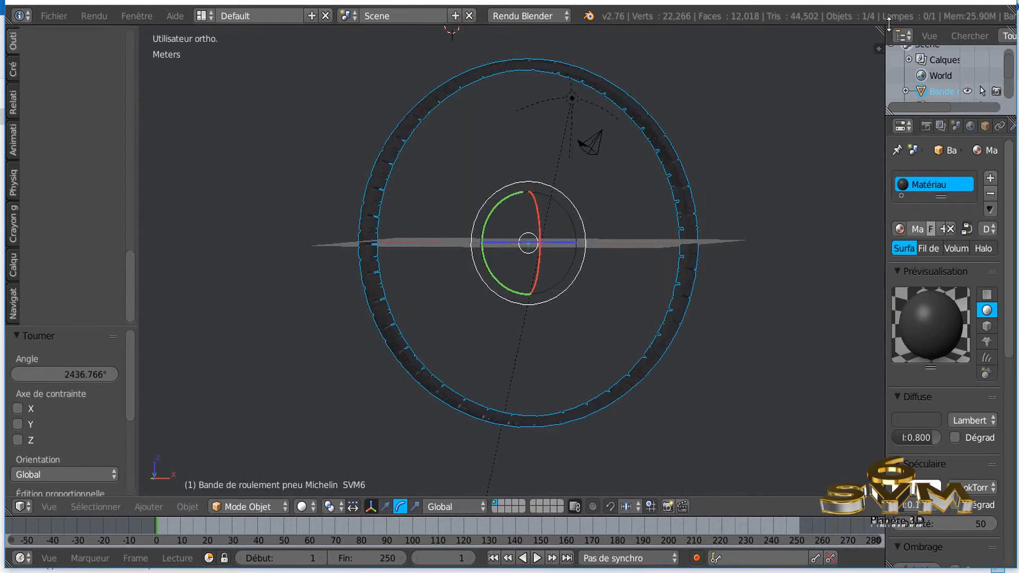
click(1002, 3)
click(510, 333)
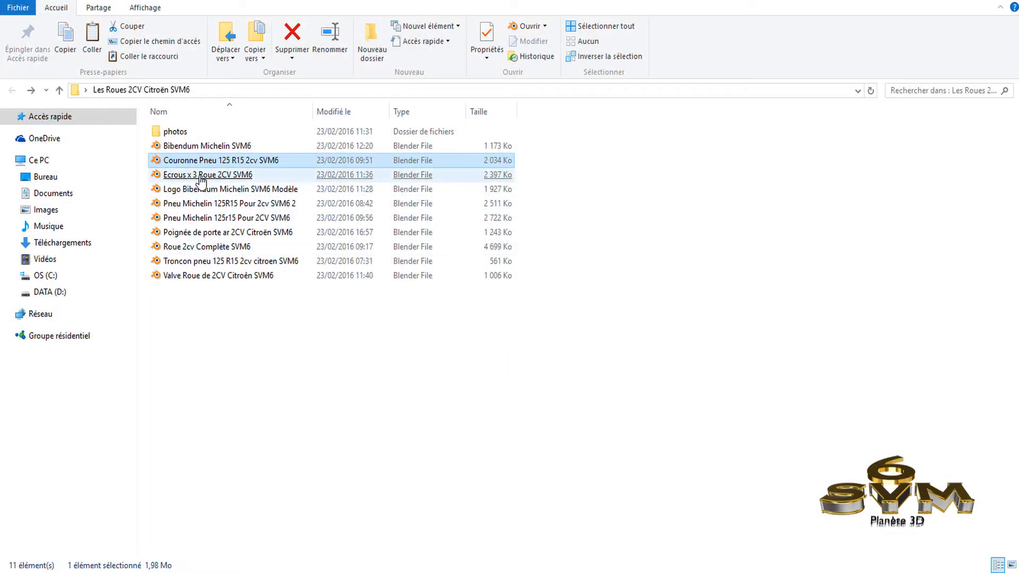
Open Ecrous x 3 Roue 2CV SVM6, look at the three wheel nuts, and close the file
click(200, 176)
double_click(200, 179)
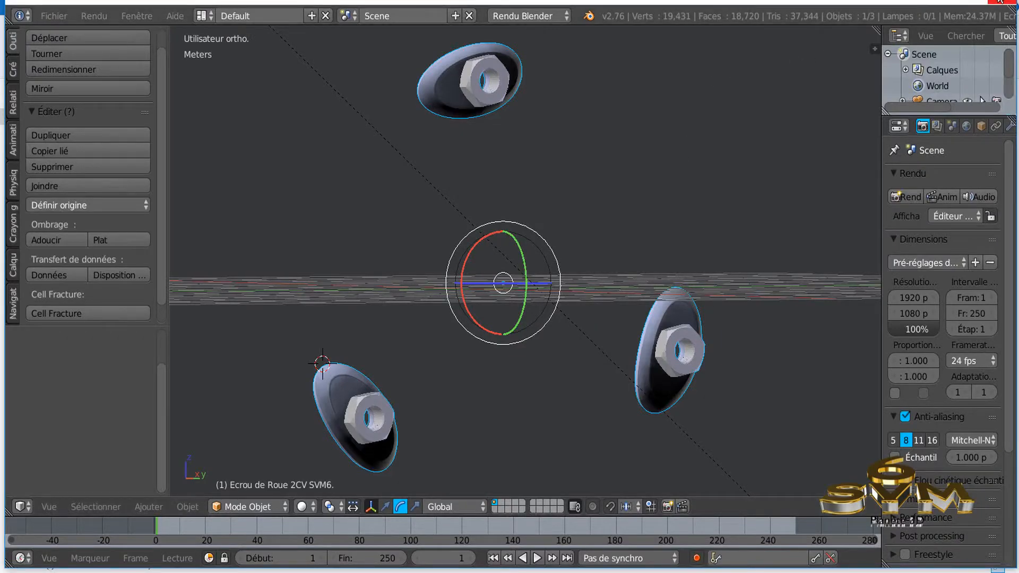
click(1000, 3)
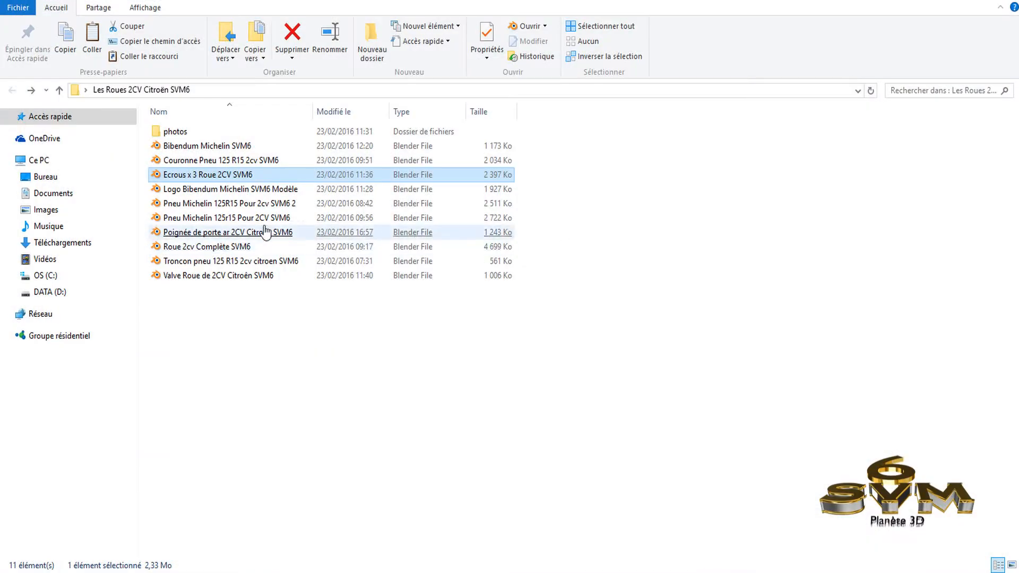
Open Logo Bibendum Michelin SVM6 Modèle and examine the curved Michelin logo's relief from several angles
click(205, 191)
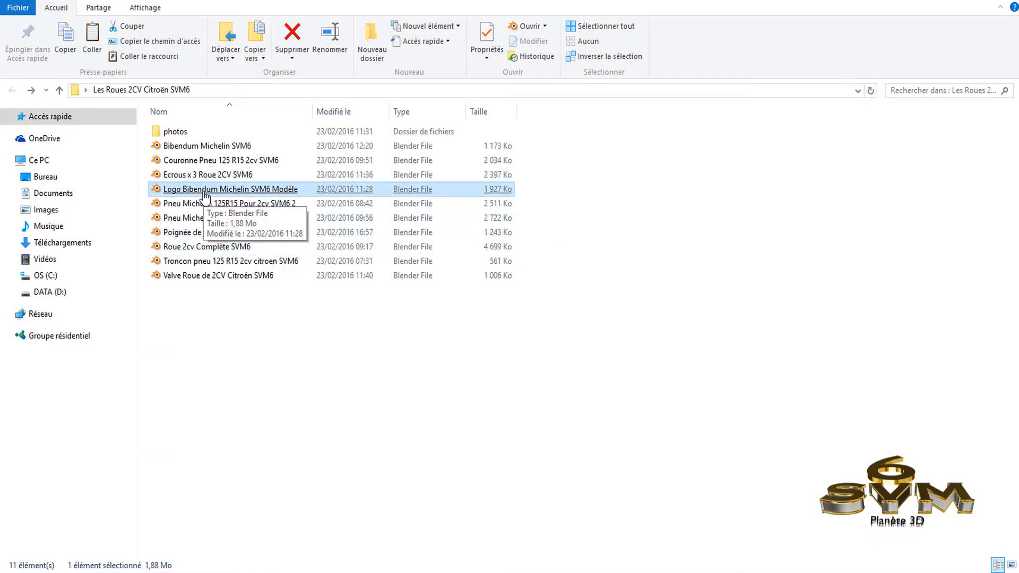
double_click(204, 191)
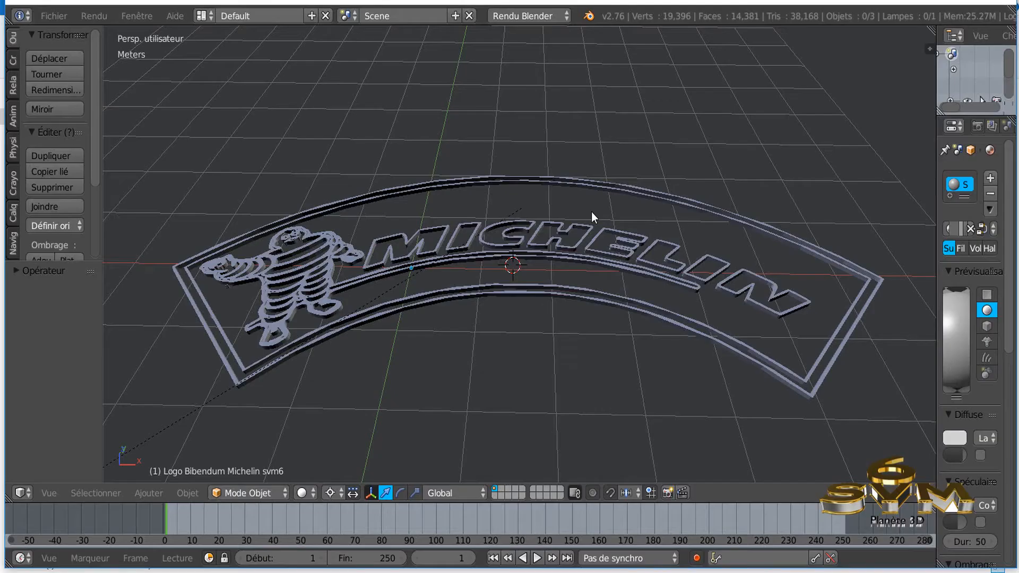
middle_drag(588, 203, 447, 258)
scroll(476, 276, down, 4)
middle_drag(558, 239, 615, 183)
middle_drag(450, 294, 457, 276)
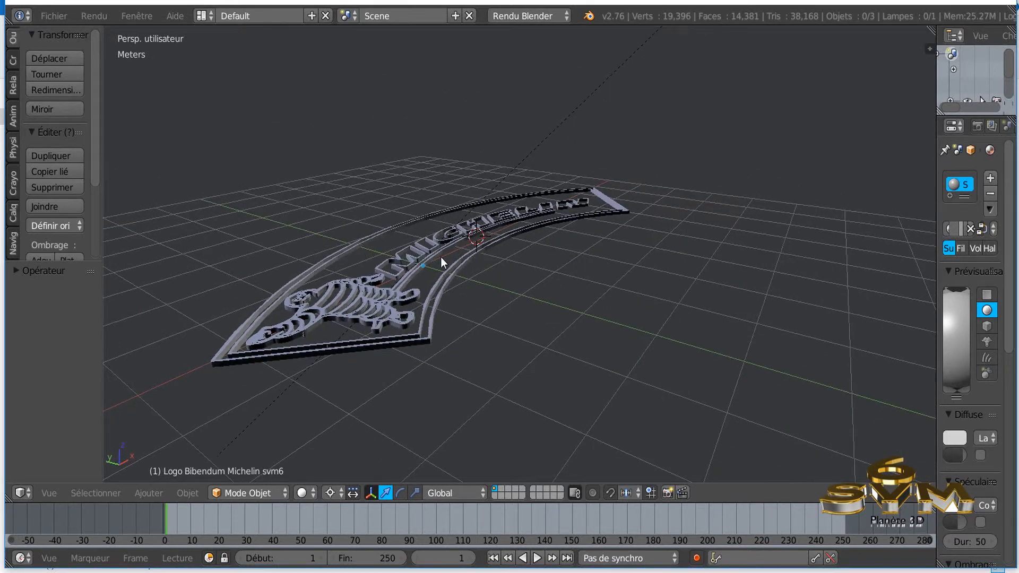
Examine the curved Michelin logo from one more angle and close the Logo Bibendum Michelin SVM6 Modèle file
middle_drag(480, 287, 412, 305)
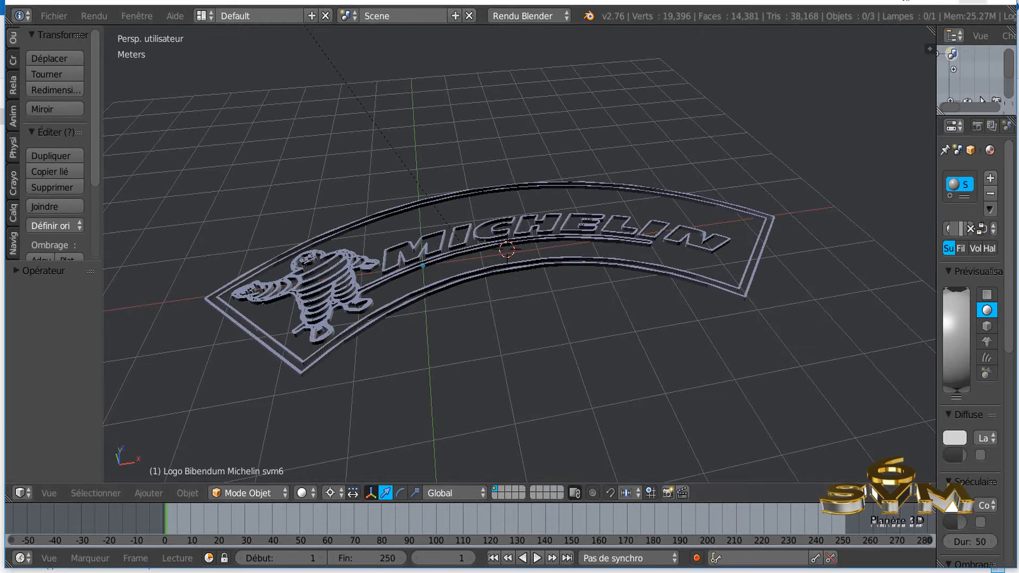
click(1001, 2)
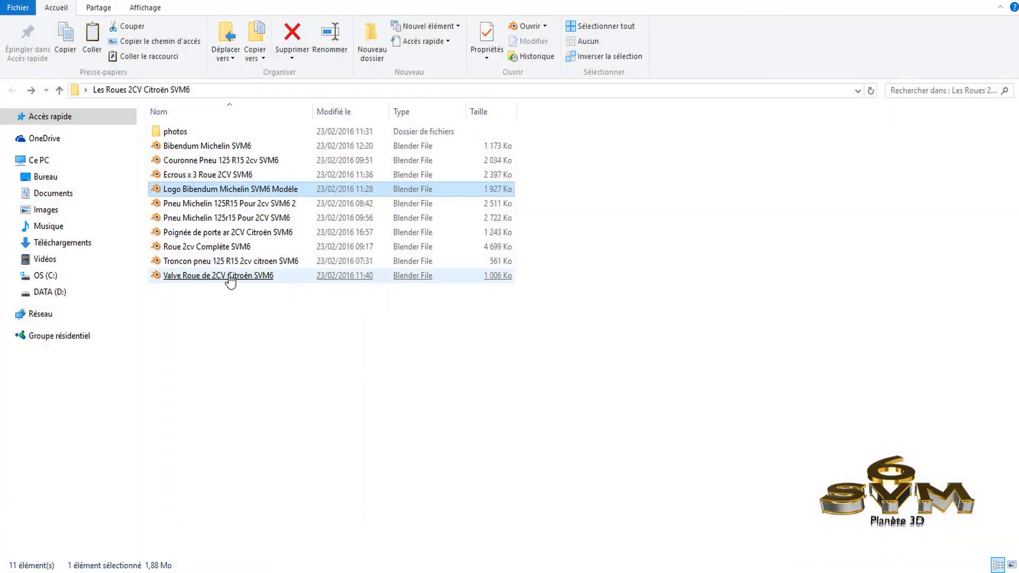
Open Pneu Michelin 125R15 Pour 2cv SVM6 2, examine the tyre's tread and sidewall from several angles, and close the file
click(212, 207)
double_click(212, 206)
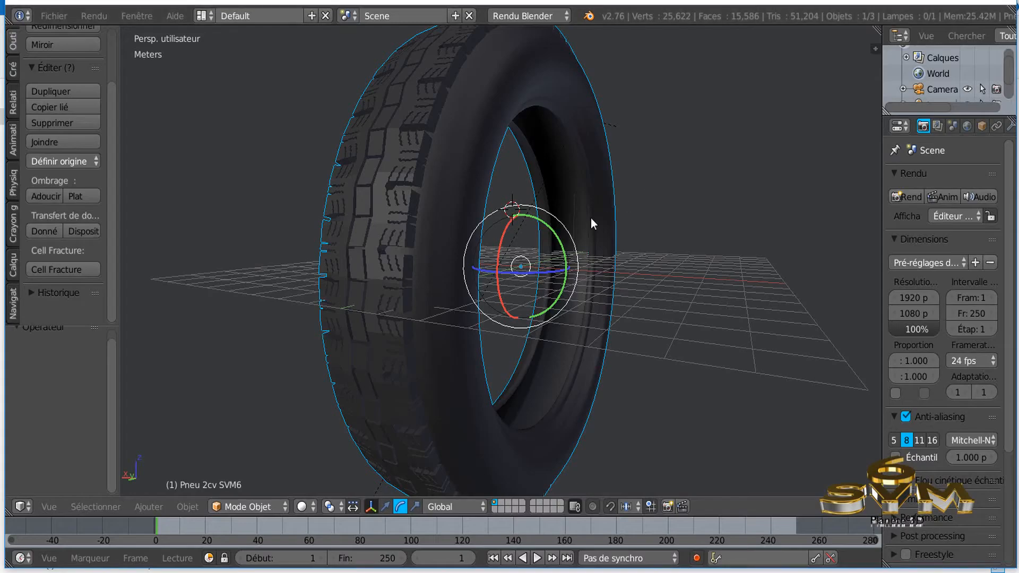
middle_drag(590, 218, 509, 223)
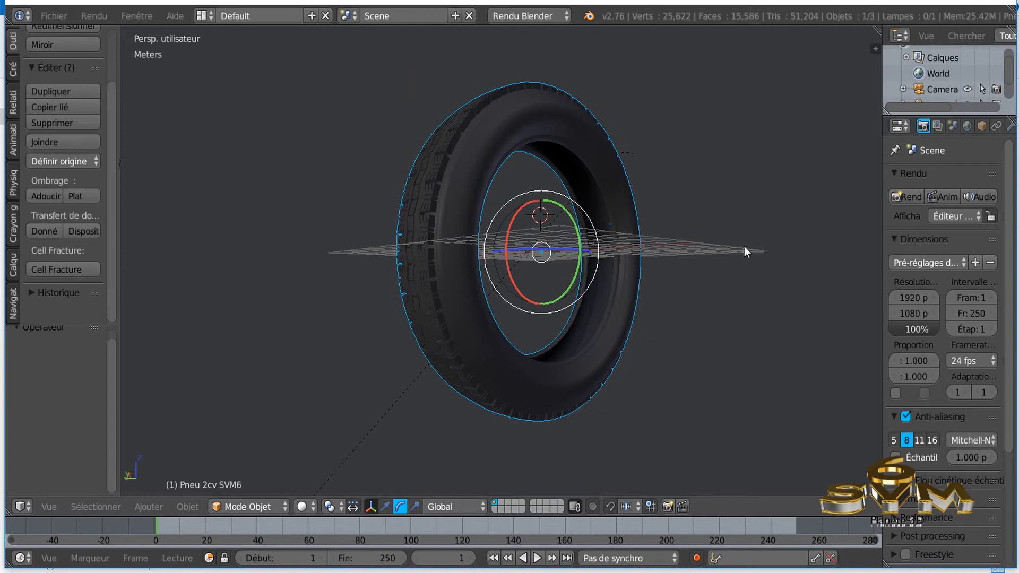
key(n)
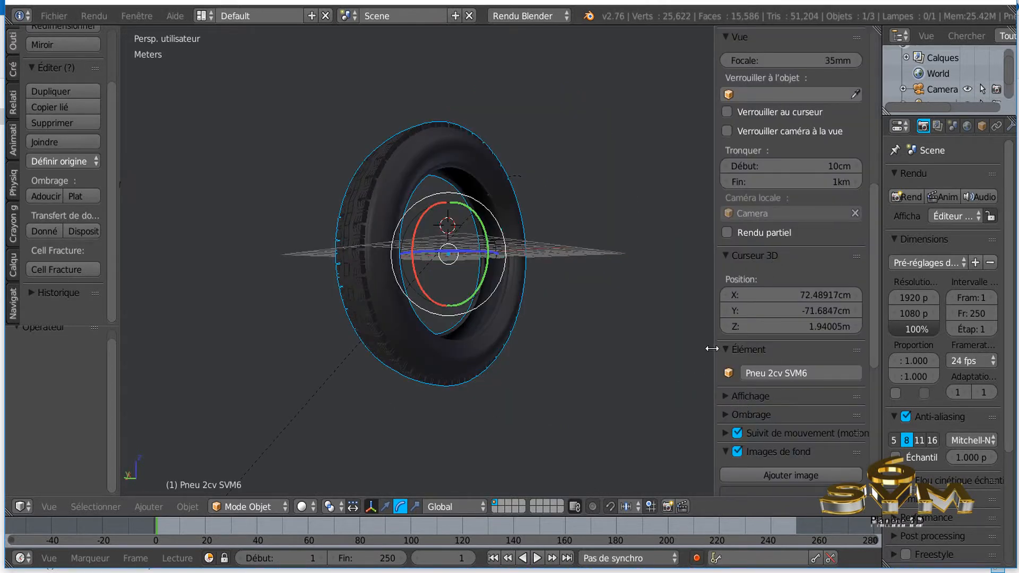
drag(714, 346, 812, 346)
middle_drag(642, 305, 610, 313)
scroll(516, 245, up, 4)
middle_drag(525, 275, 657, 148)
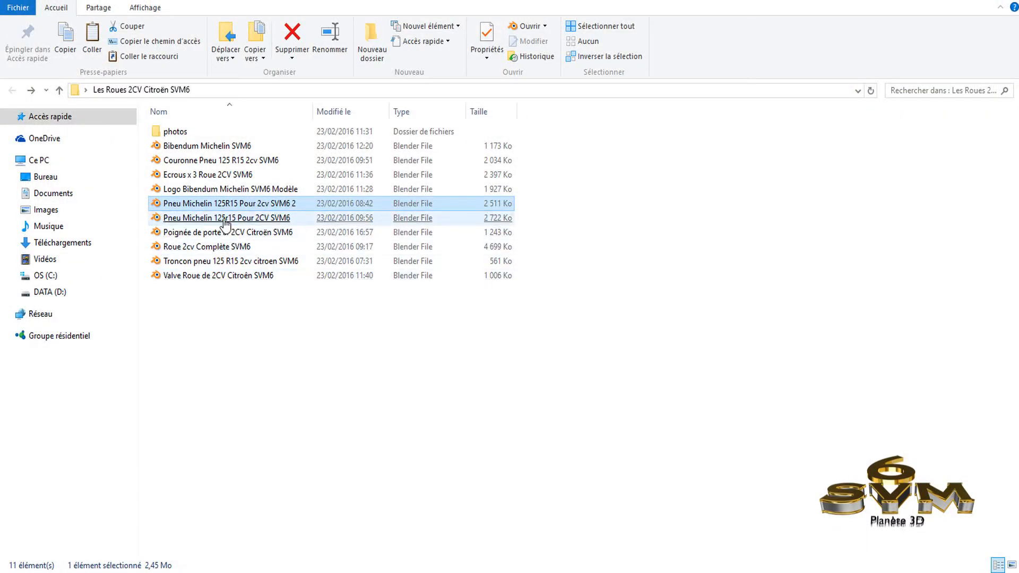
Open Pneu Michelin 125r15 Pour 2CV SVM6, examine the tyre side-on and obliquely across its tread, and close the file
click(225, 220)
double_click(225, 220)
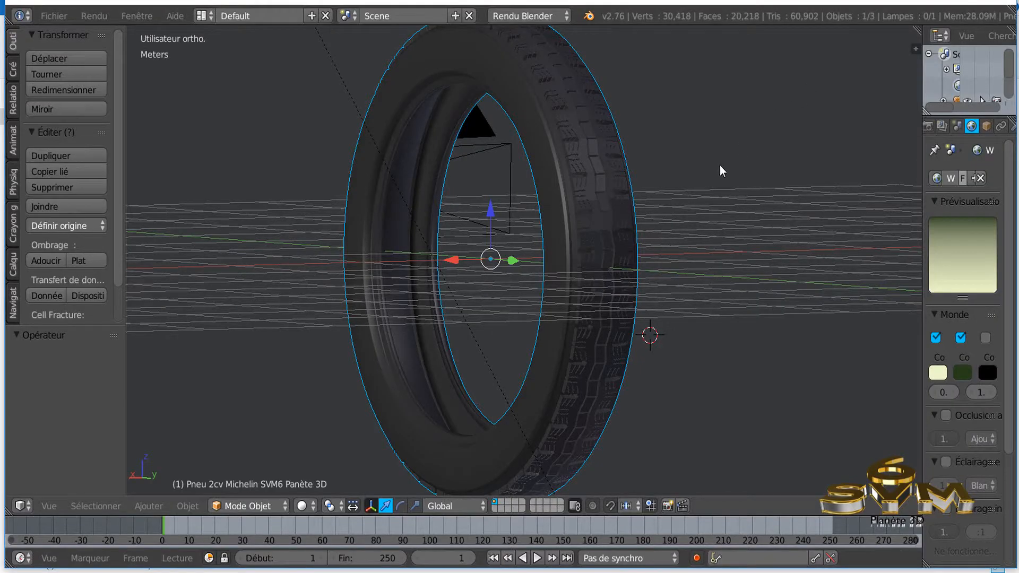
middle_drag(678, 225, 647, 197)
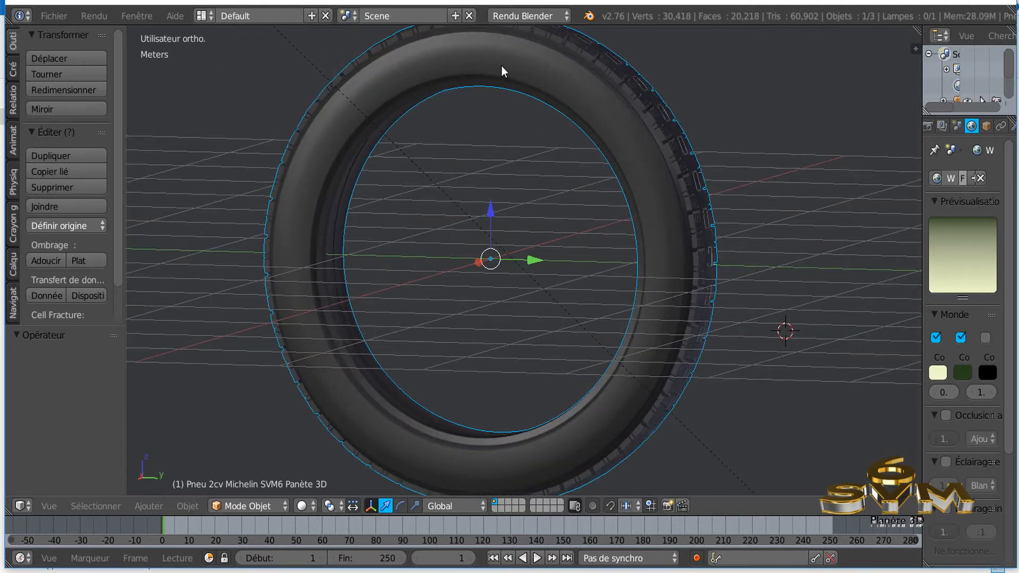
middle_drag(600, 138, 473, 231)
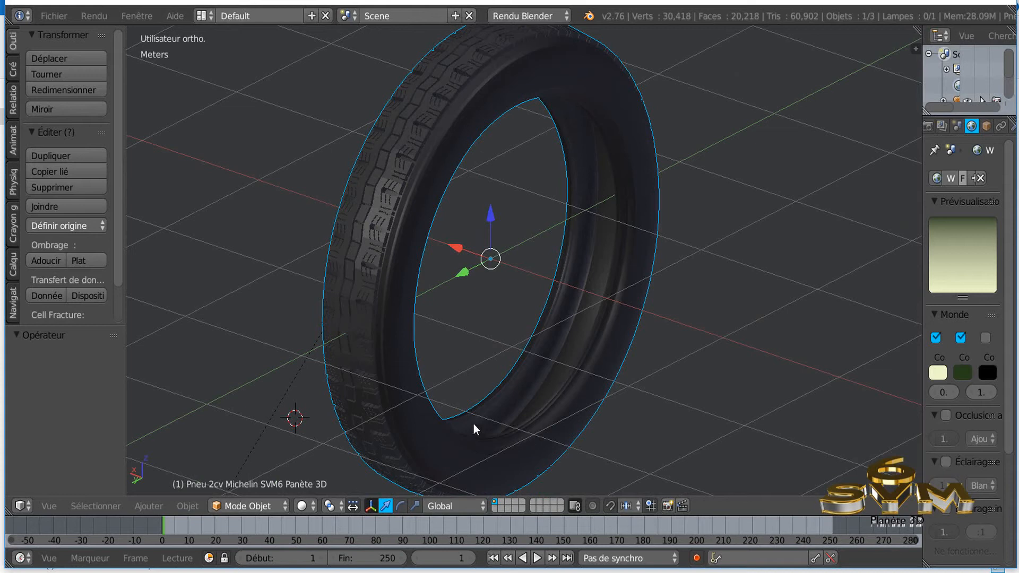
middle_drag(553, 136, 635, 241)
scroll(680, 200, down, 1)
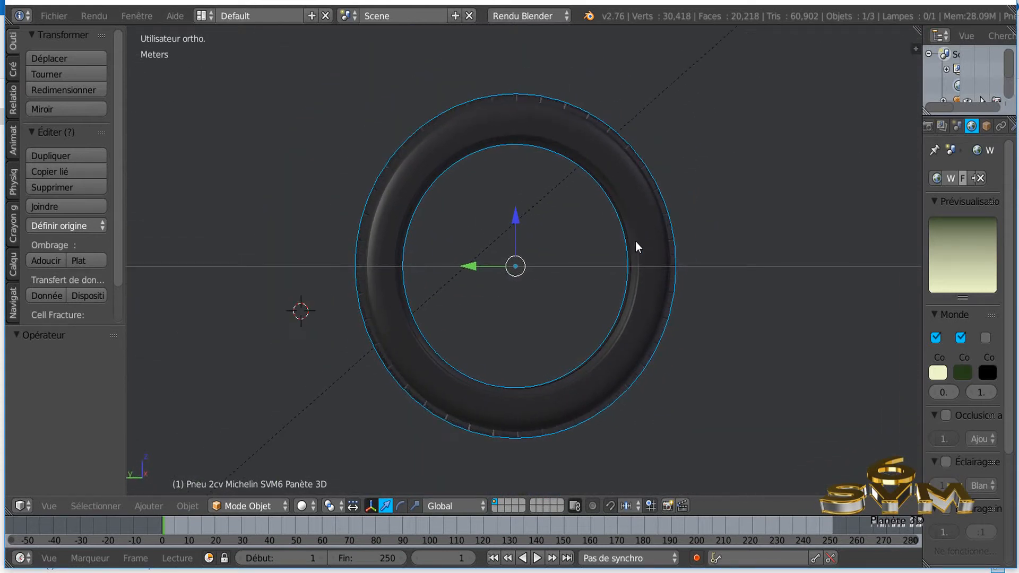
scroll(600, 168, up, 2)
scroll(618, 159, down, 1)
shift+middle_drag(618, 159, 626, 150)
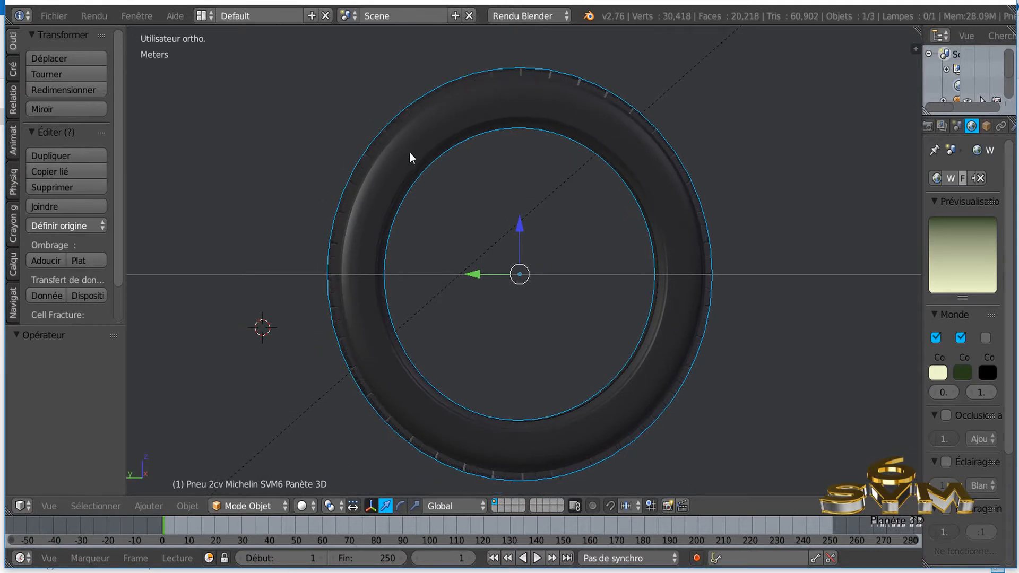
middle_drag(568, 111, 631, 136)
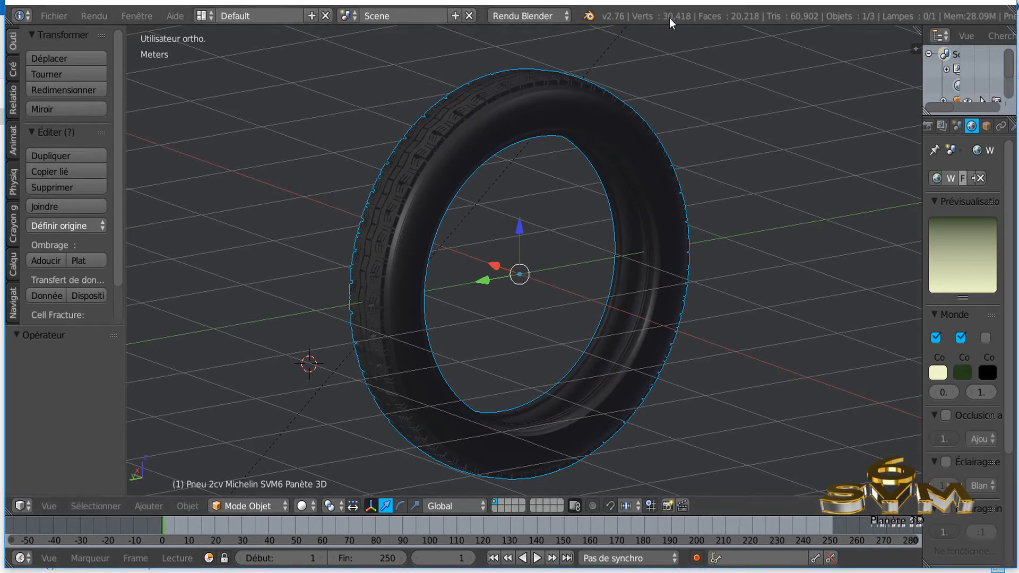
middle_drag(390, 228, 444, 224)
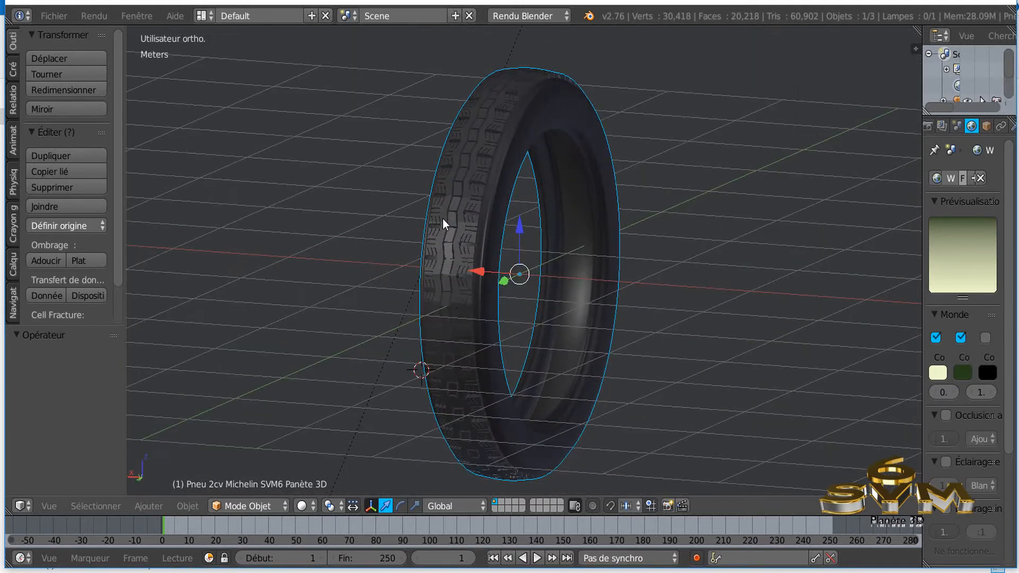
mouse_move(603, 190)
middle_down()
mouse_move(571, 222)
mouse_move(613, 177)
middle_up()
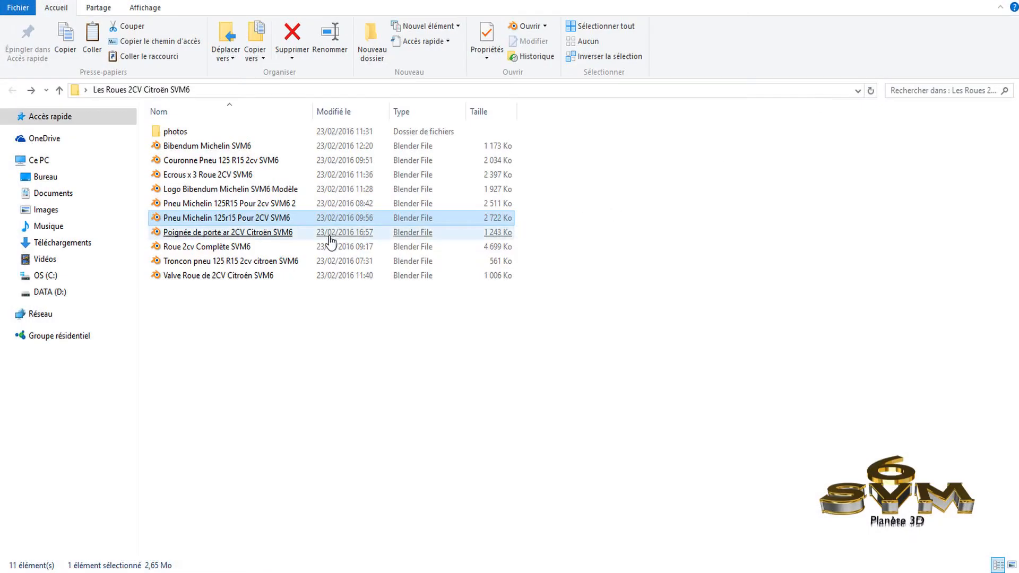
Open Poignée de porte ar 2CV Citroën SVM6, examine the chrome door handle and its round base closely, and close the file
click(213, 234)
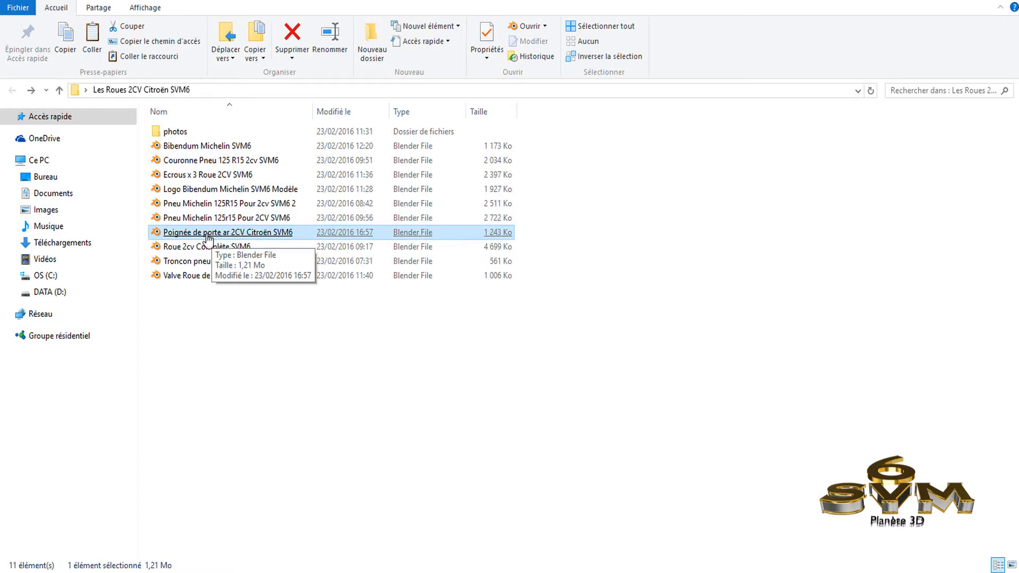
double_click(207, 236)
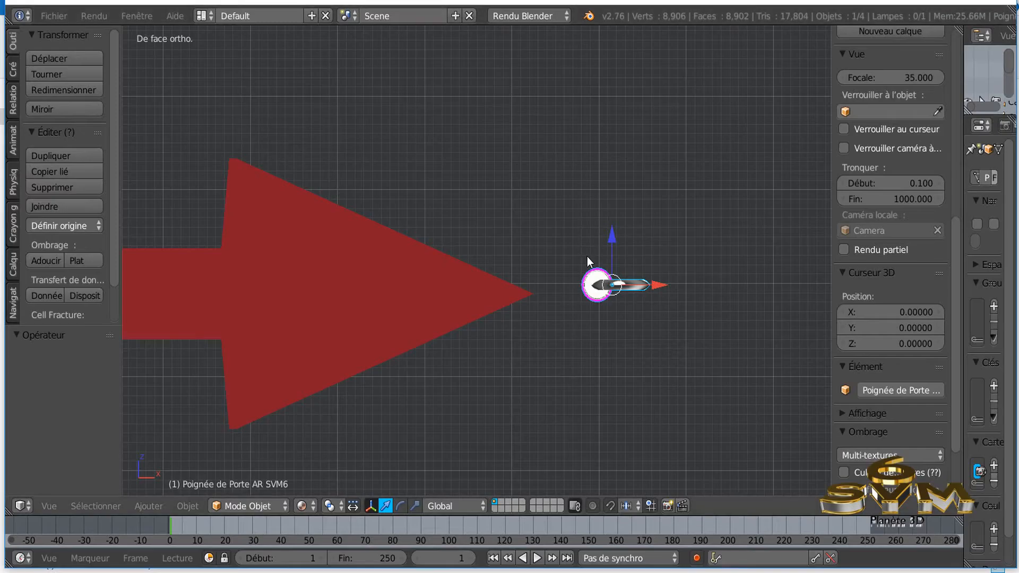
middle_drag(641, 267, 598, 309)
scroll(603, 280, up, 6)
scroll(531, 169, up, 4)
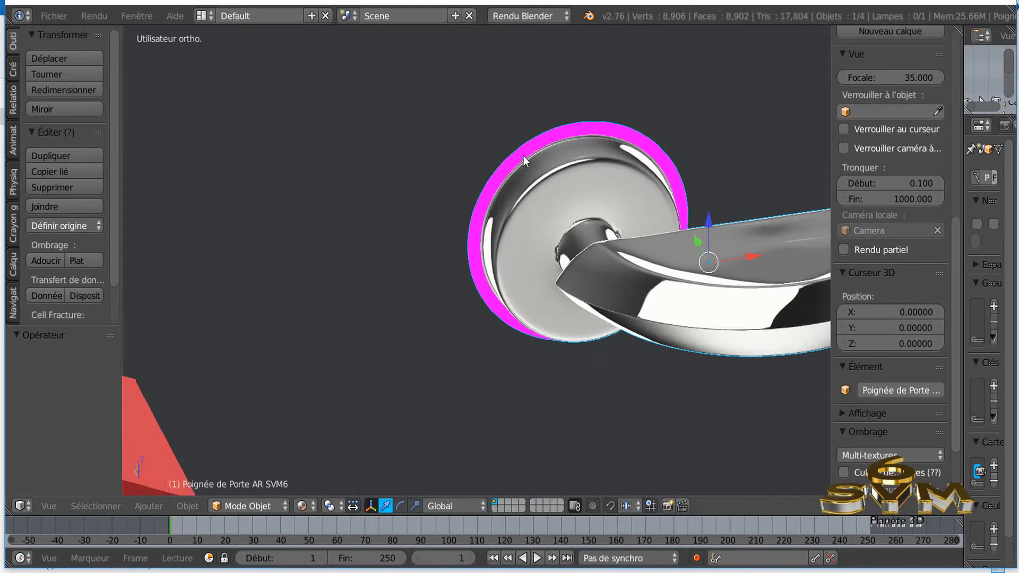
scroll(550, 137, down, 2)
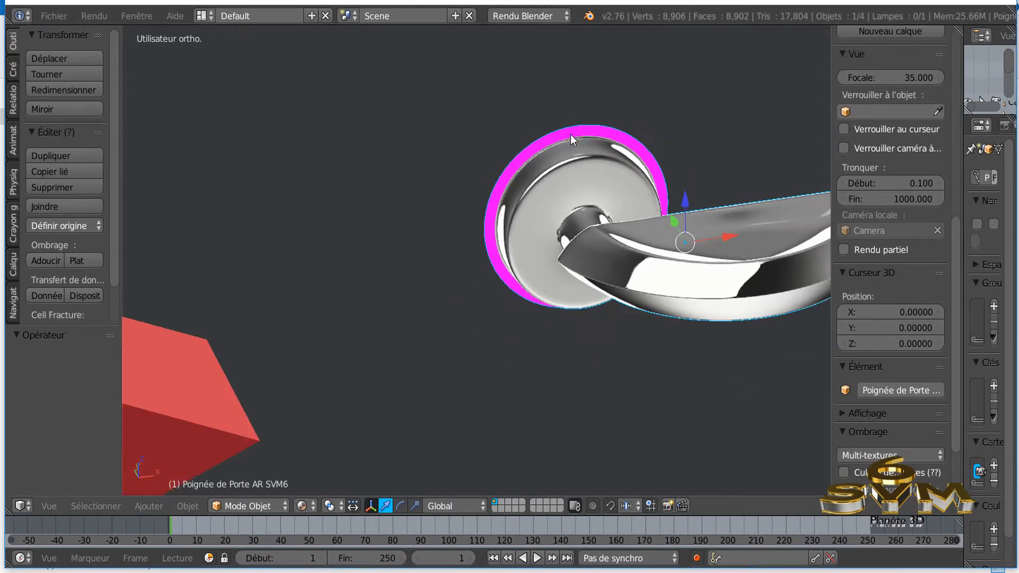
scroll(595, 176, down, 3)
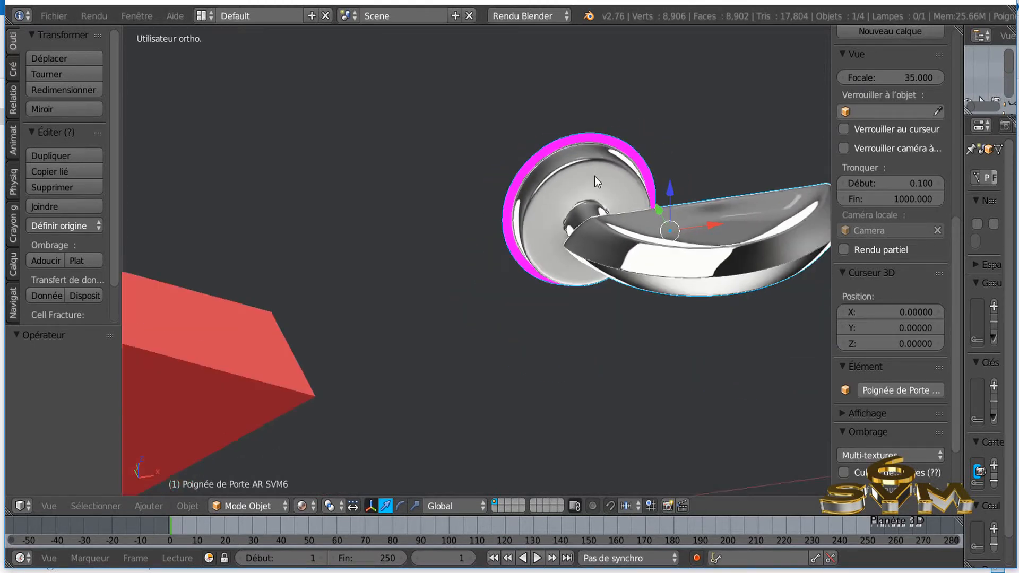
middle_drag(643, 252, 585, 217)
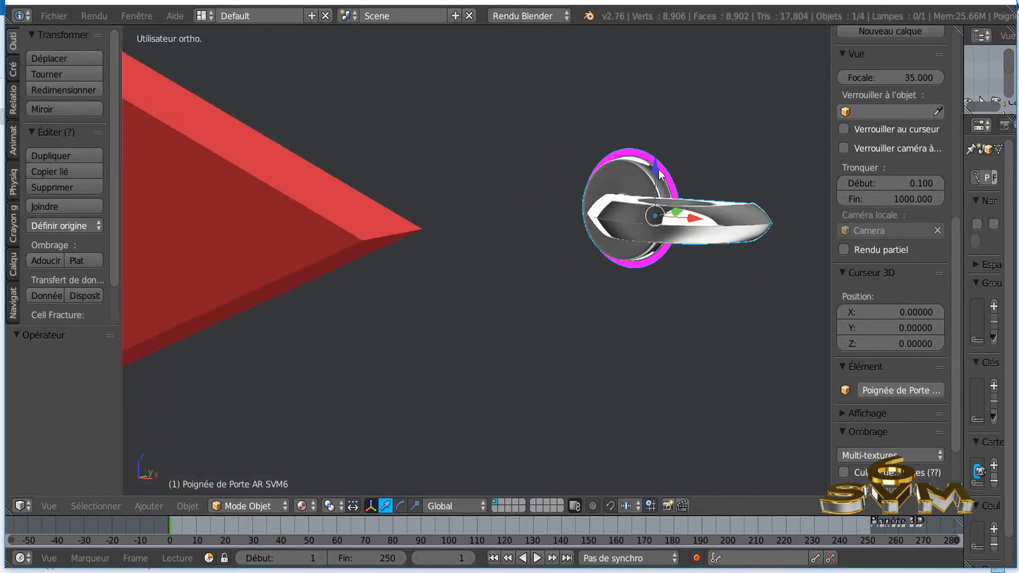
scroll(658, 170, up, 2)
middle_drag(664, 176, 692, 218)
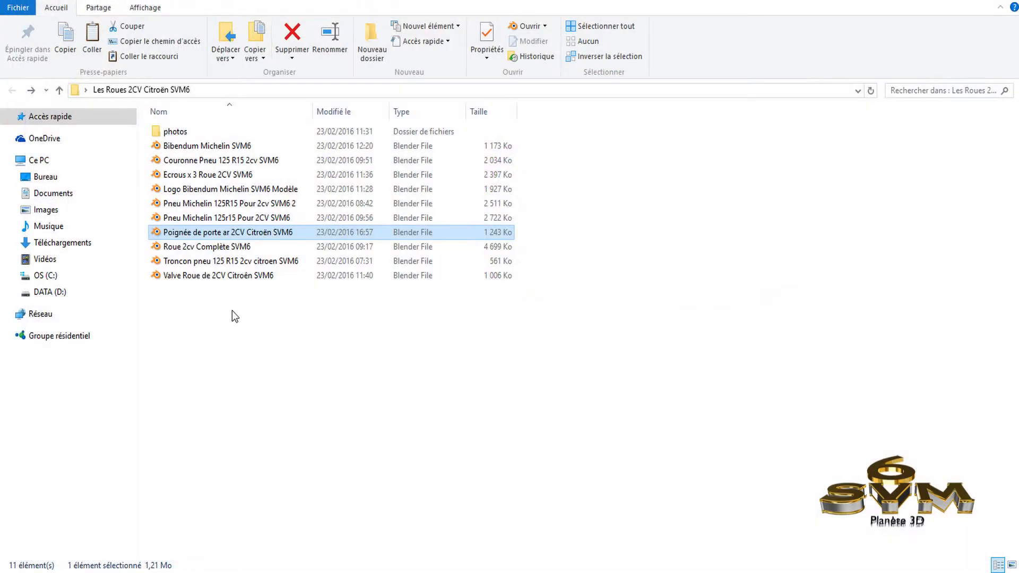
Open Roue 2cv Complète SVM6 and examine the complete wheel's tyre, rim and nuts obliquely
double_click(213, 247)
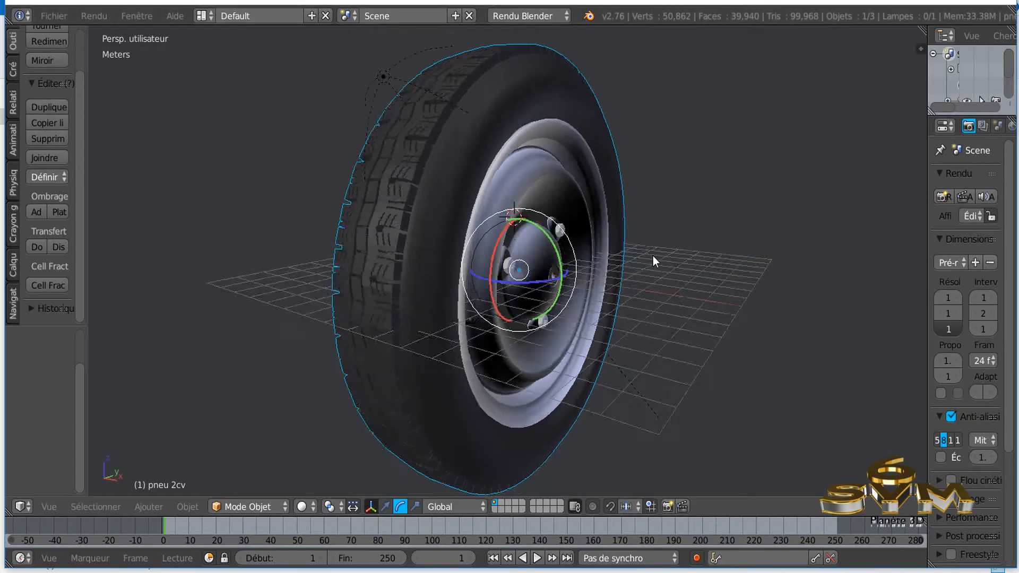
middle_drag(653, 256, 501, 230)
middle_drag(509, 271, 635, 260)
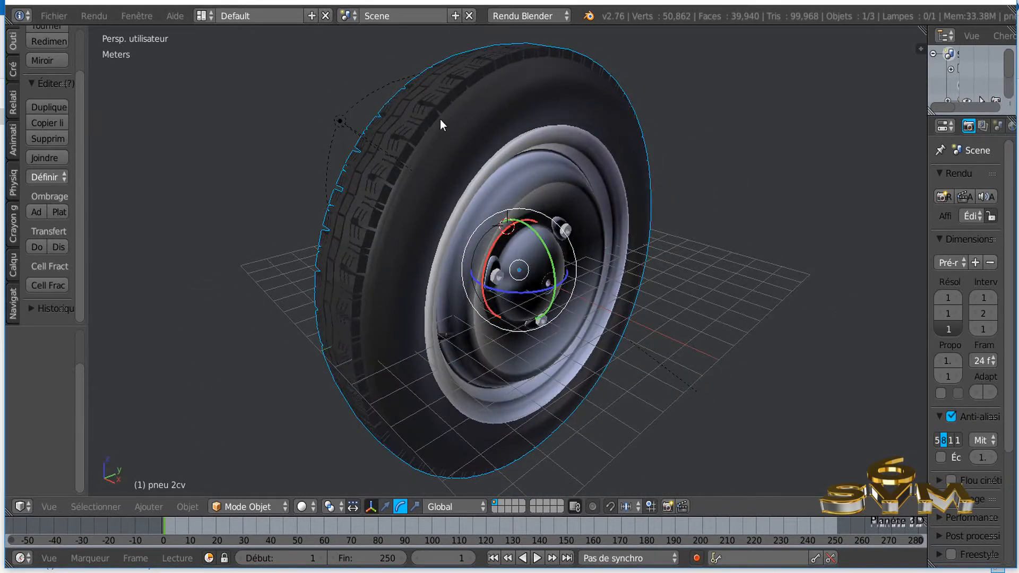
middle_drag(422, 259, 604, 273)
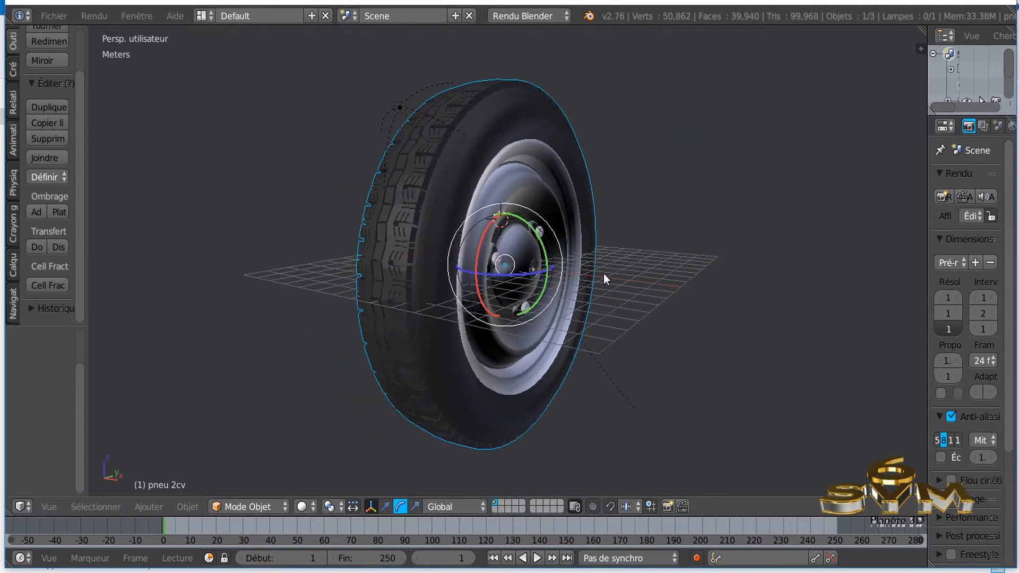
Rotate the complete wheel freehand about its centre in the right side view and inspect the valve on the rim up close
key(KP_3)
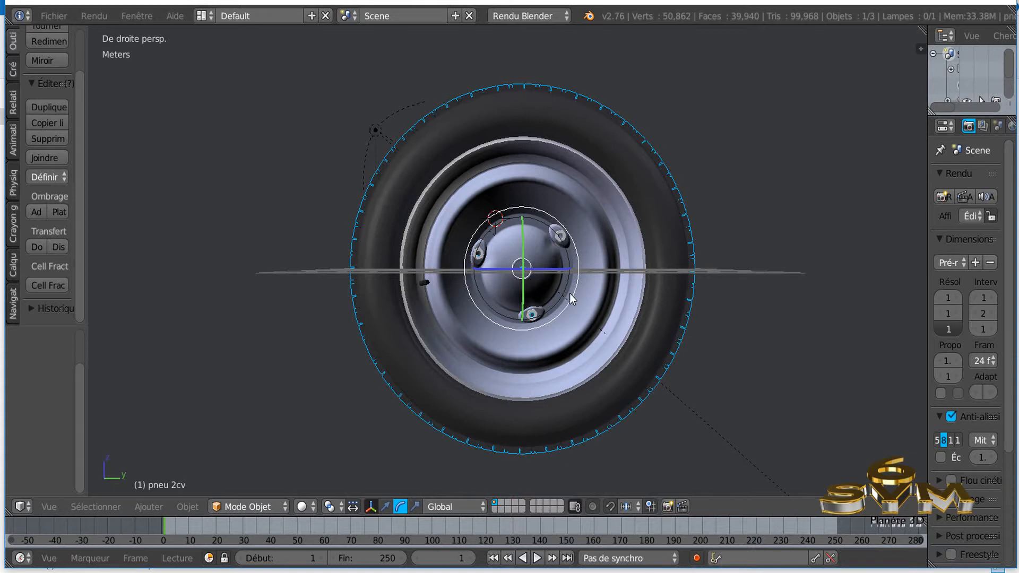
key(r)
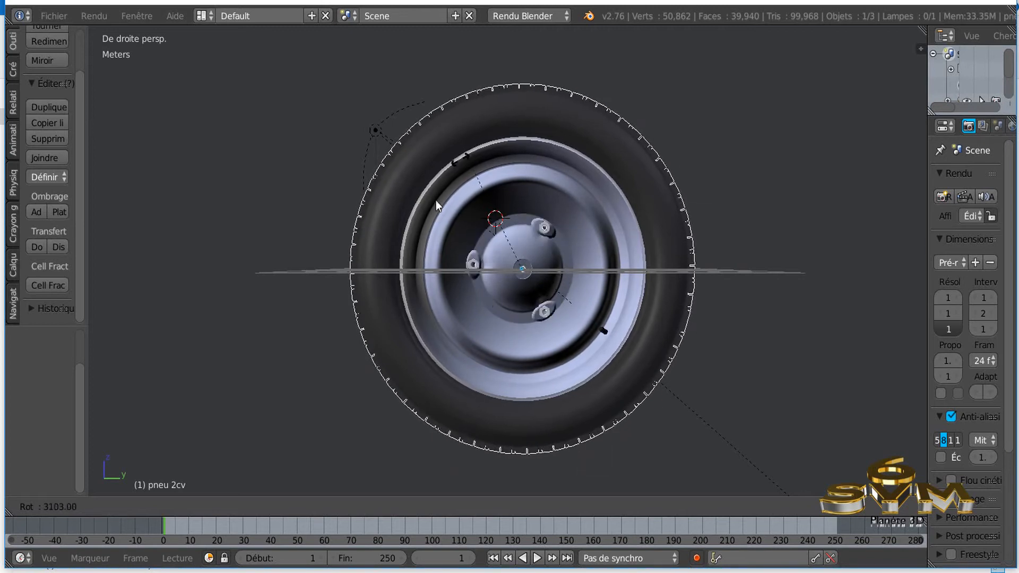
click(533, 320)
scroll(449, 211, up, 3)
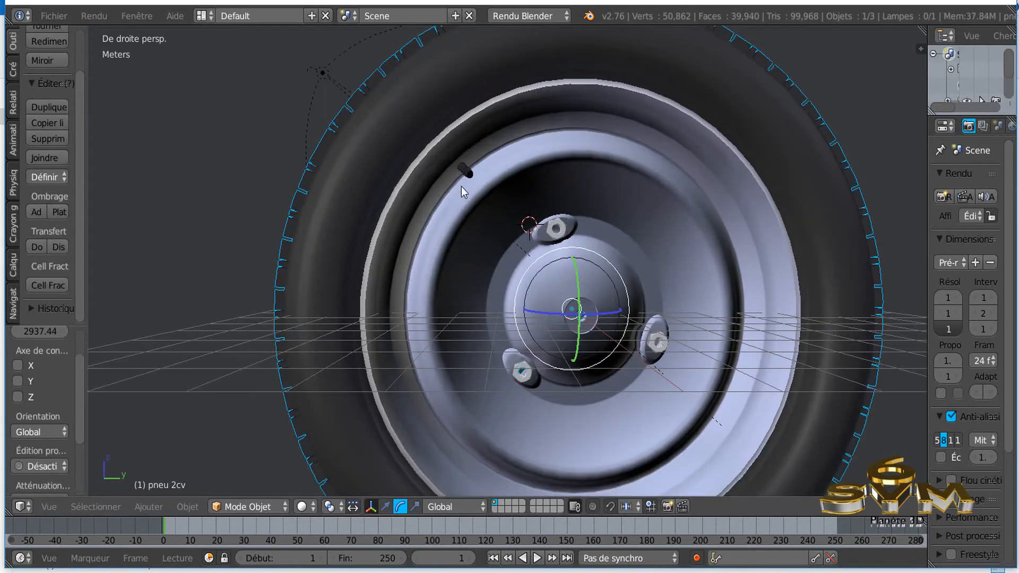
scroll(602, 268, down, 2)
scroll(445, 221, up, 7)
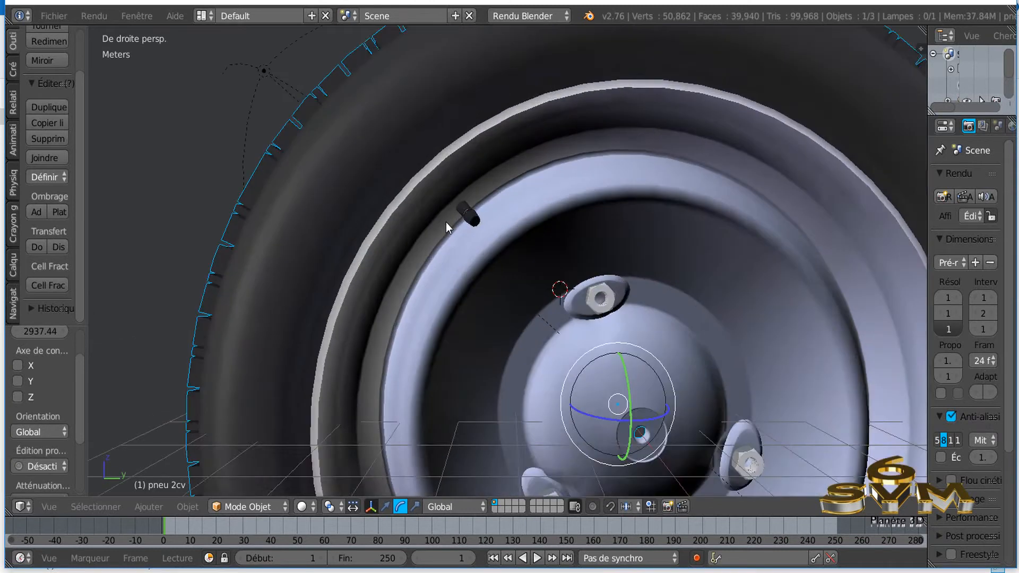
scroll(497, 194, down, 7)
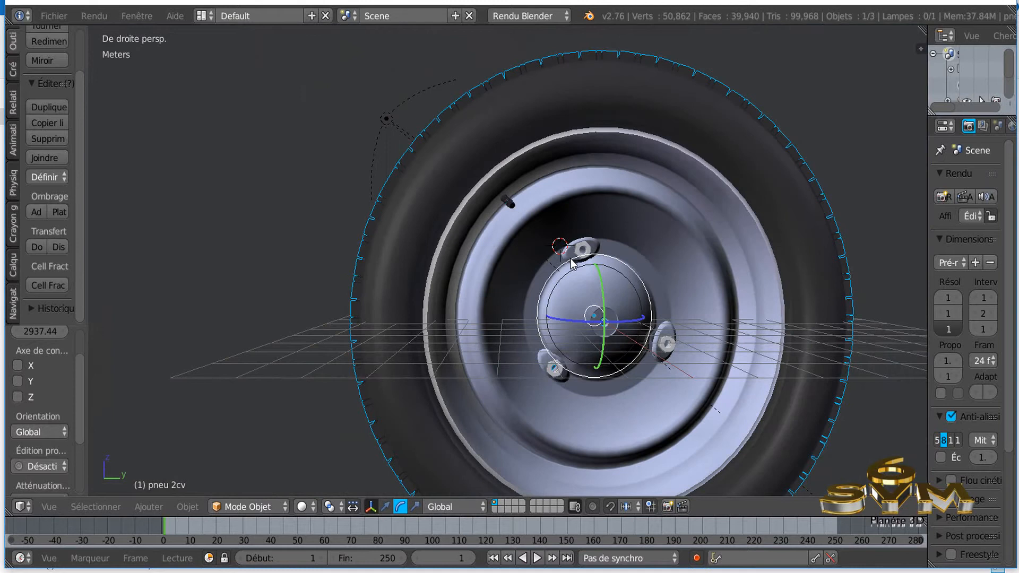
Rotate the complete wheel freehand about its centre again and close the file without saving the changes
key(r)
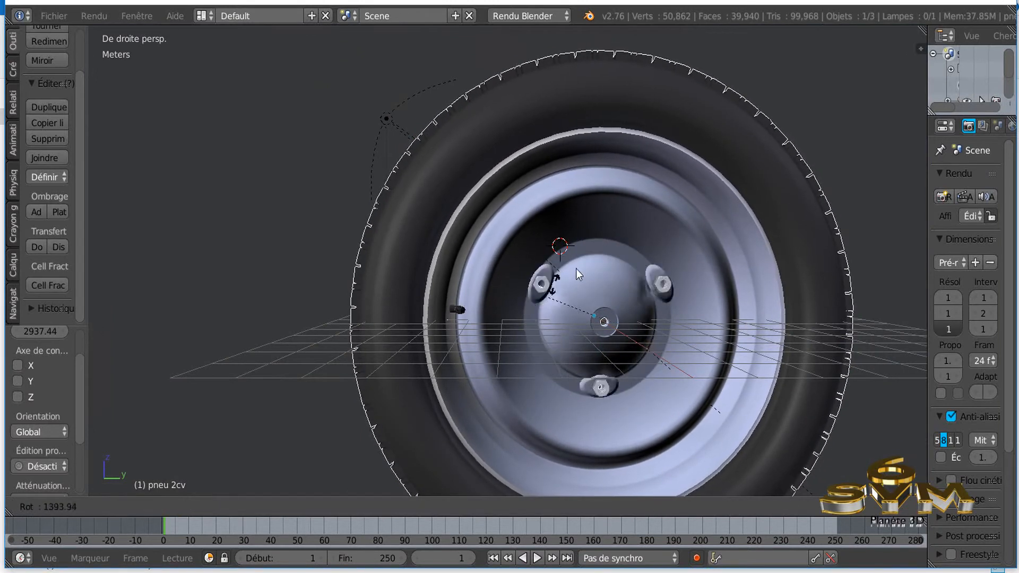
shift+middle_drag(636, 320, 546, 279)
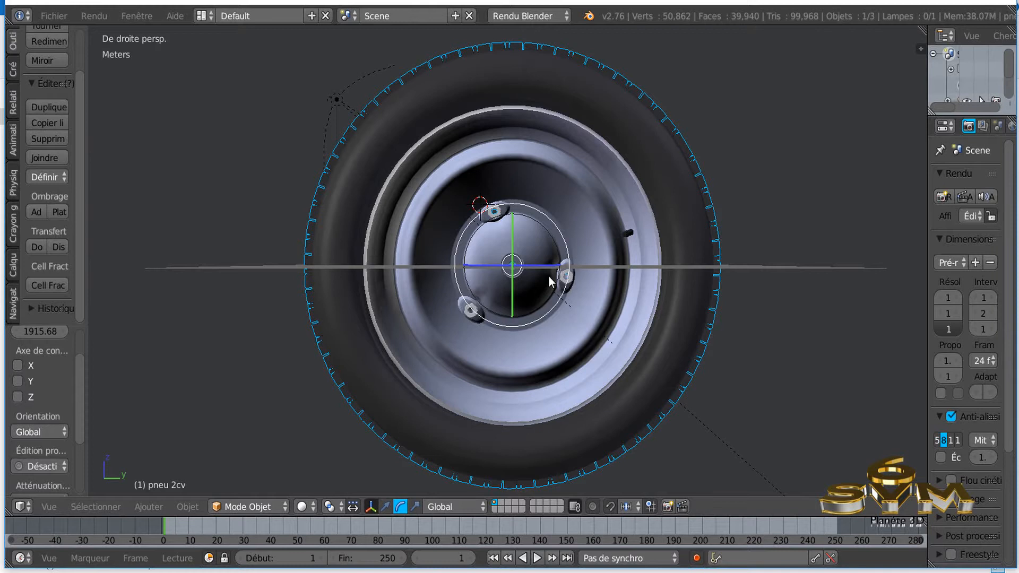
drag(539, 215, 564, 227)
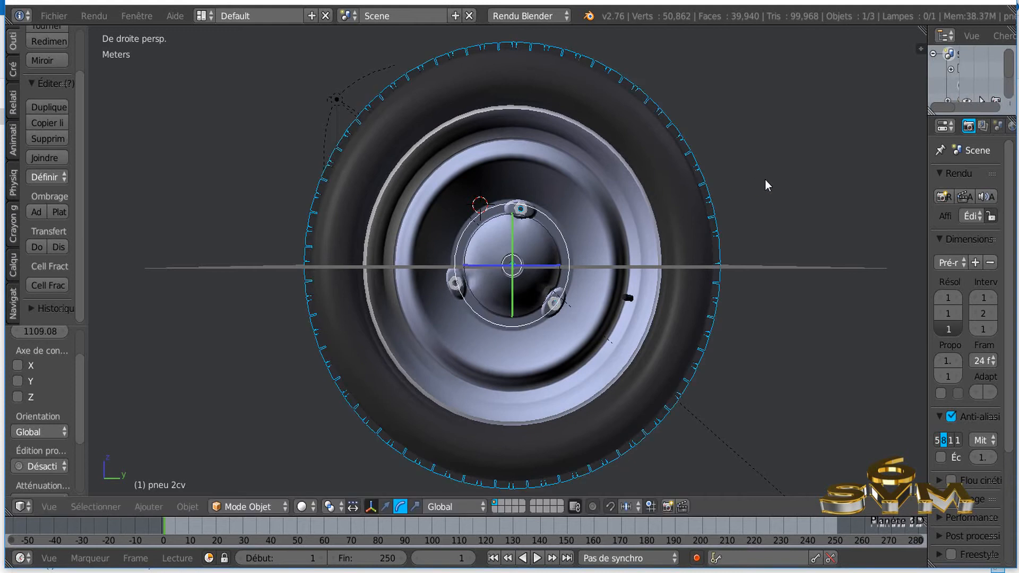
click(994, 2)
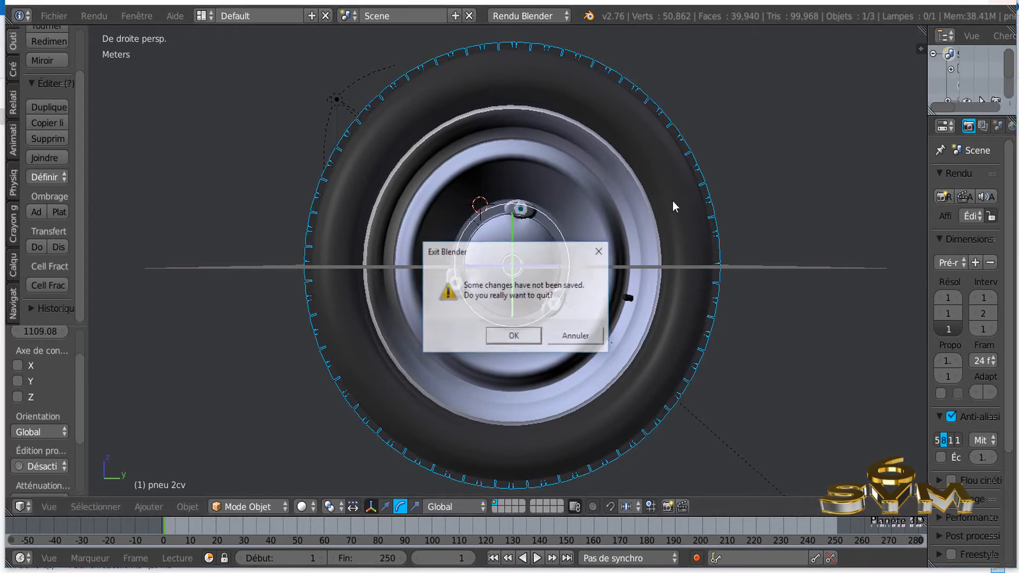
click(496, 335)
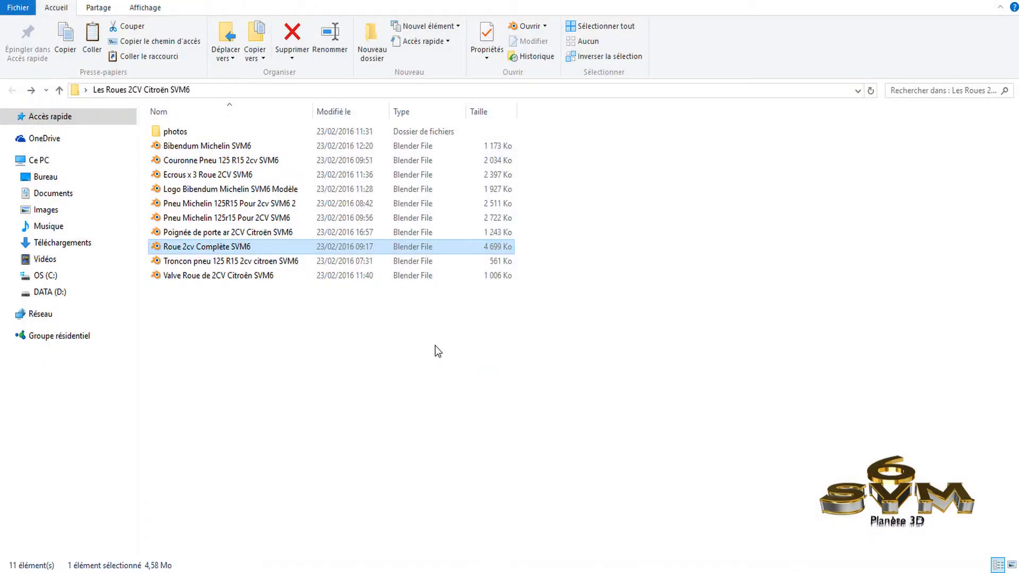
Open Troncon pneu 125 R15 2cv citroen SVM6, examine the tread section's mesh closely in edit mode, and close the file
click(211, 263)
double_click(211, 264)
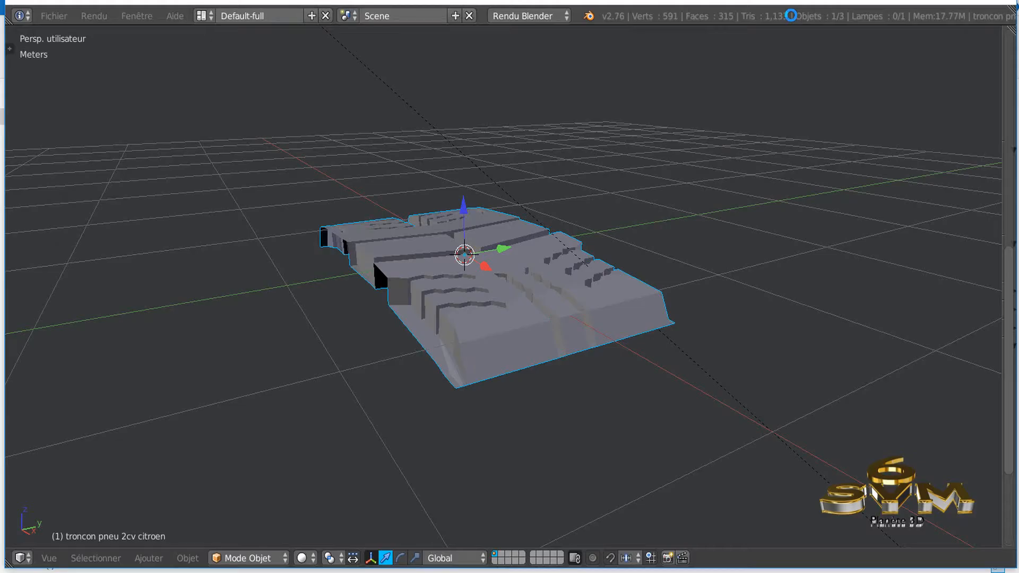
middle_drag(692, 166, 488, 339)
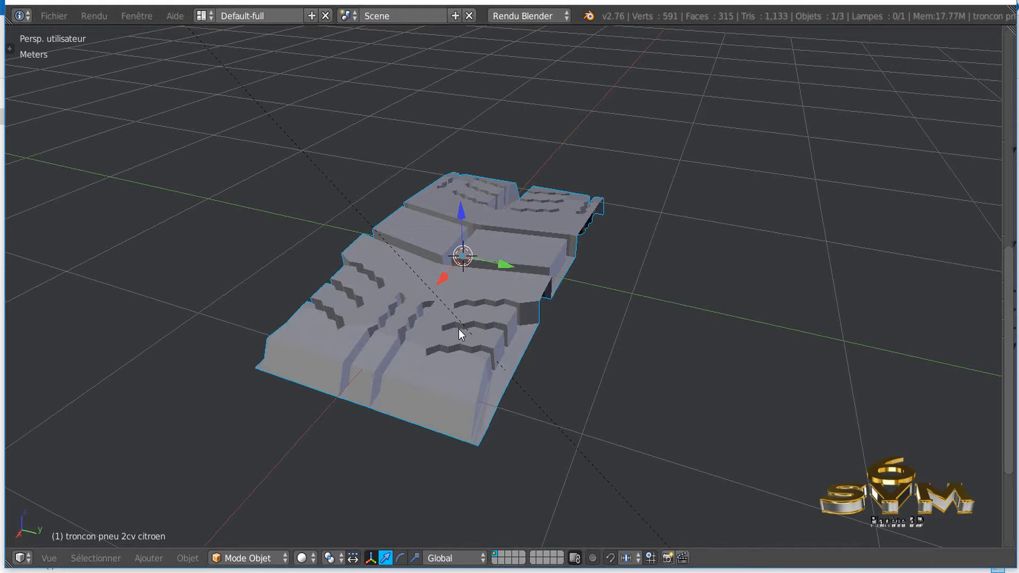
key(Tab)
middle_drag(460, 327, 383, 348)
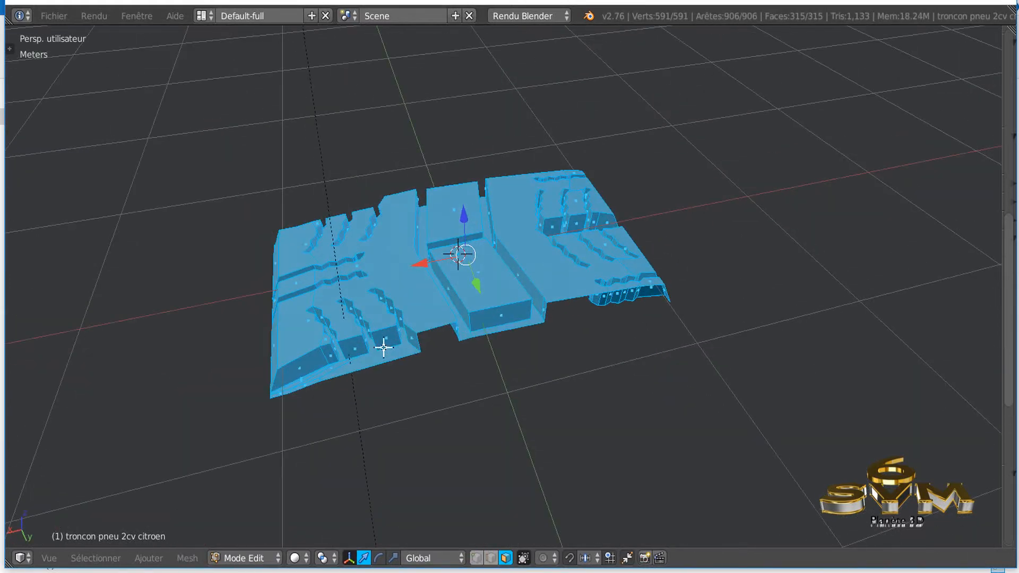
scroll(450, 333, up, 5)
middle_drag(463, 320, 552, 291)
scroll(499, 341, down, 4)
click(999, 2)
click(517, 336)
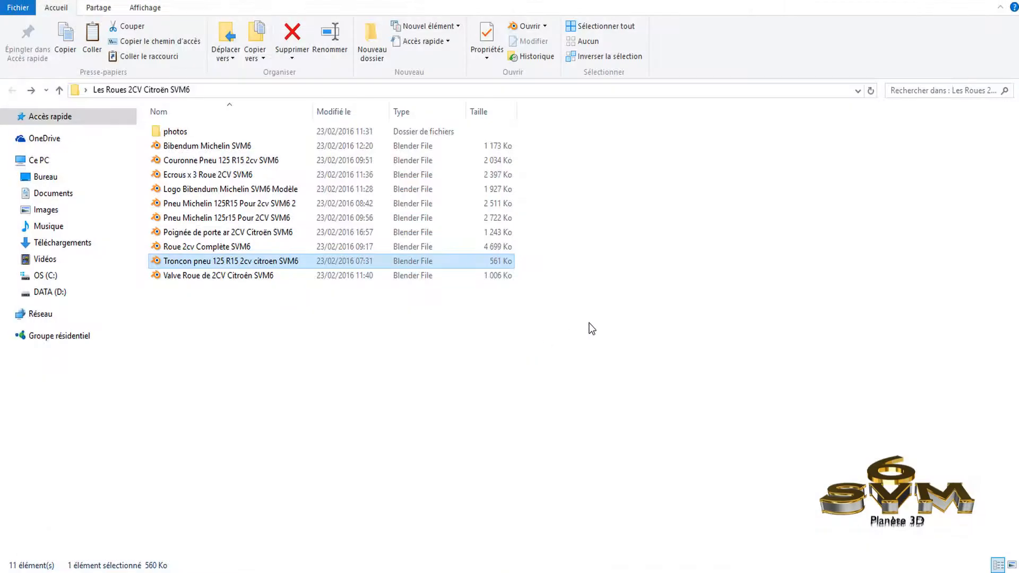
Open Valve Roue de 2CV Citroën SVM6, examine the wheel valve from slightly above, and close the file
click(215, 277)
double_click(215, 277)
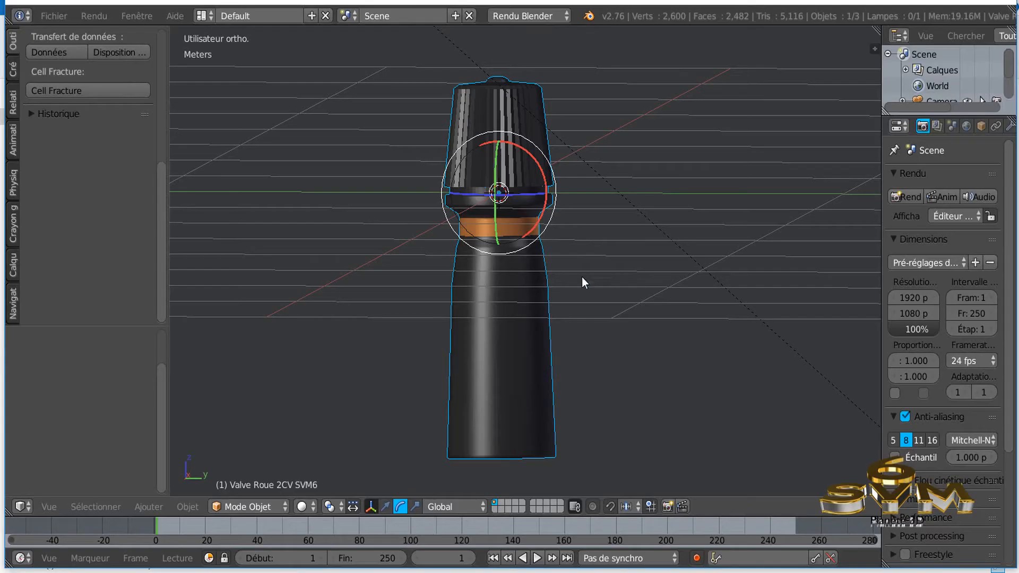
middle_drag(581, 277, 584, 303)
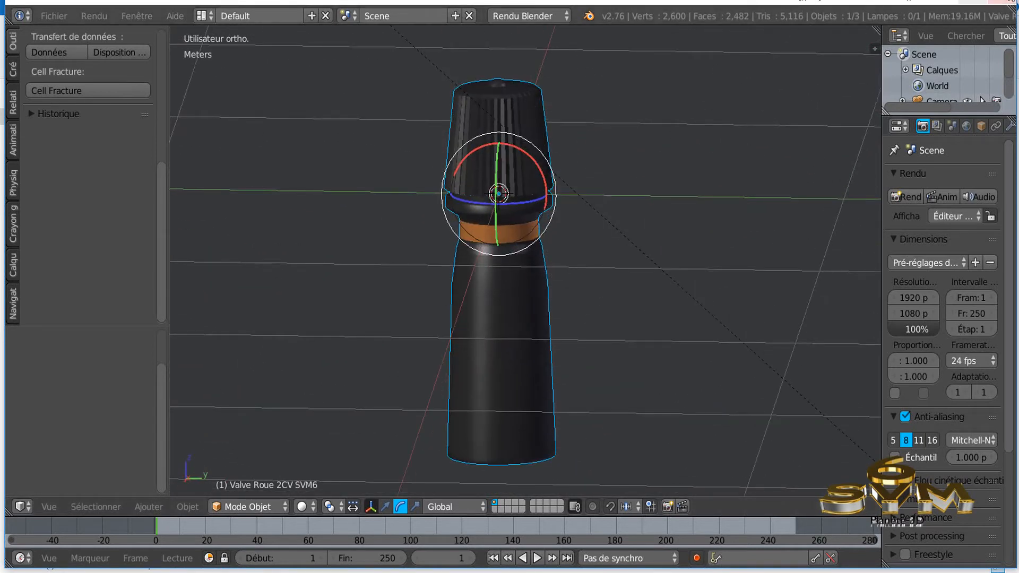
click(1000, 2)
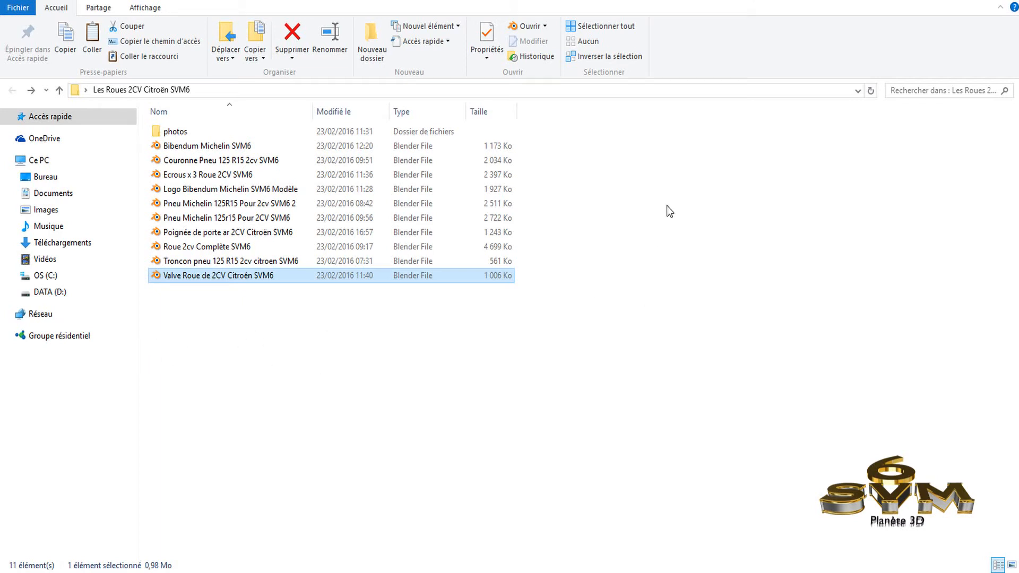
click(263, 316)
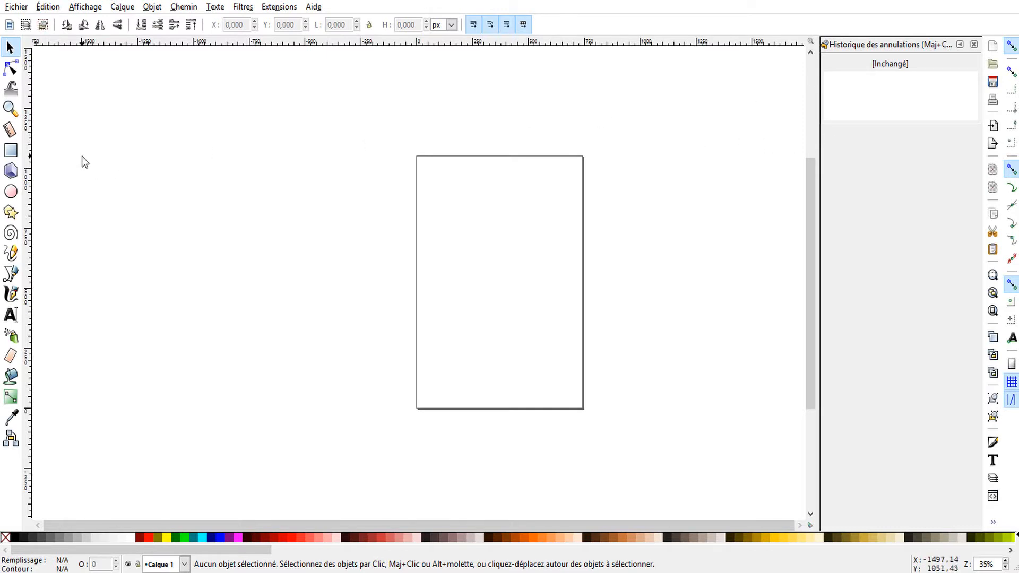
Switch to Inkscape and browse to the Bureau folder for an image file to open
click(17, 8)
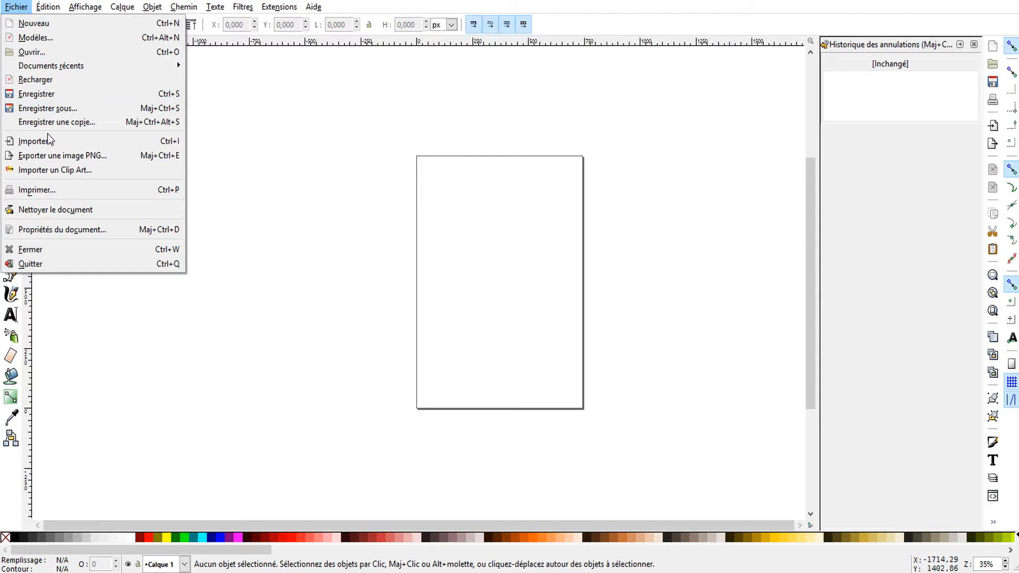
click(38, 52)
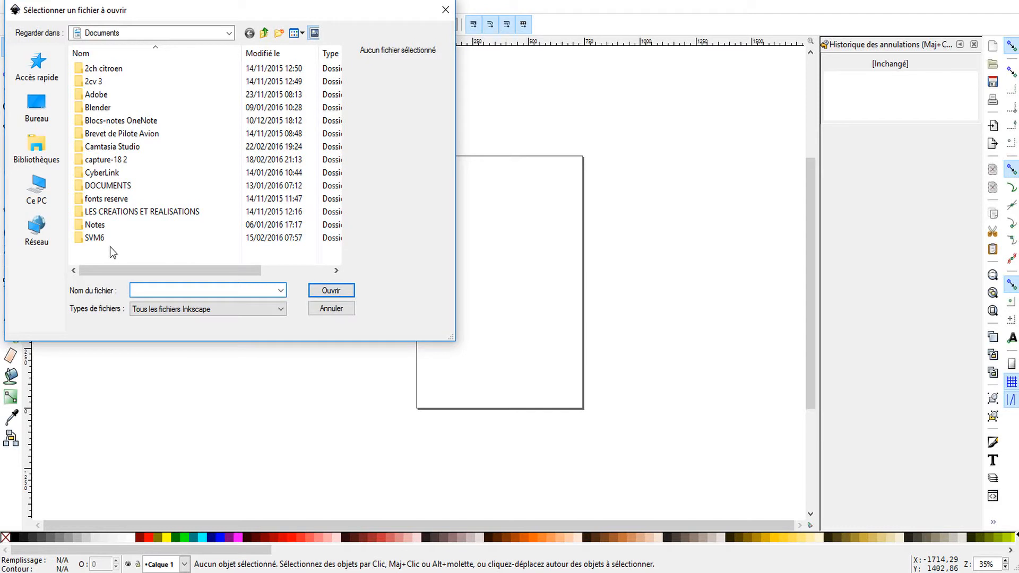
scroll(113, 244, right, 3)
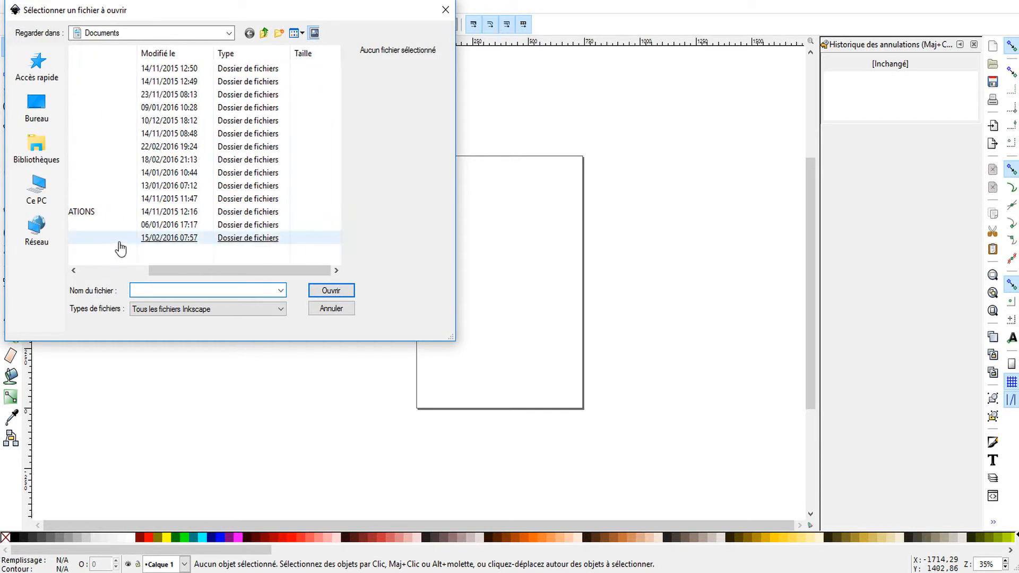
scroll(120, 248, left, 3)
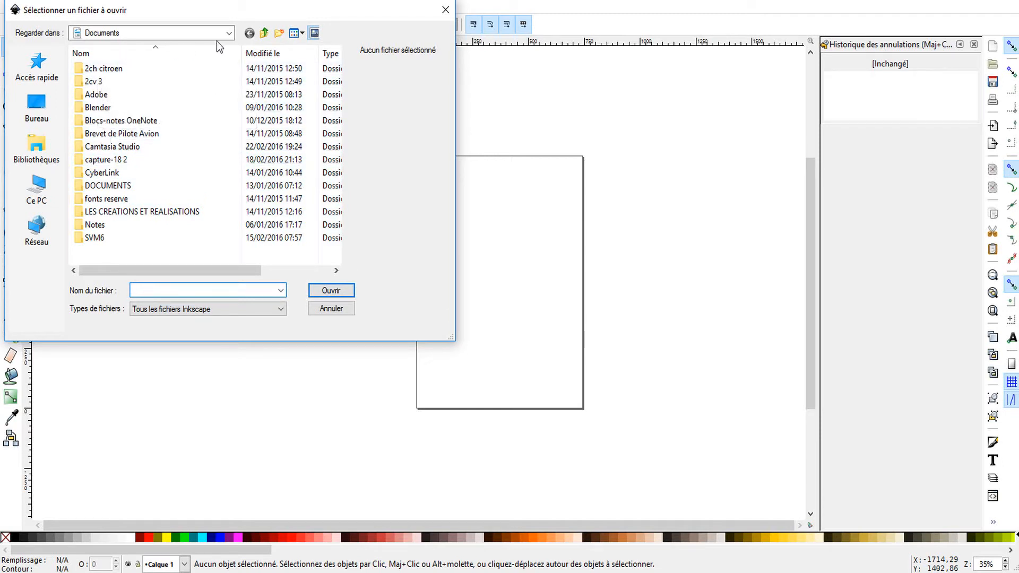
click(36, 103)
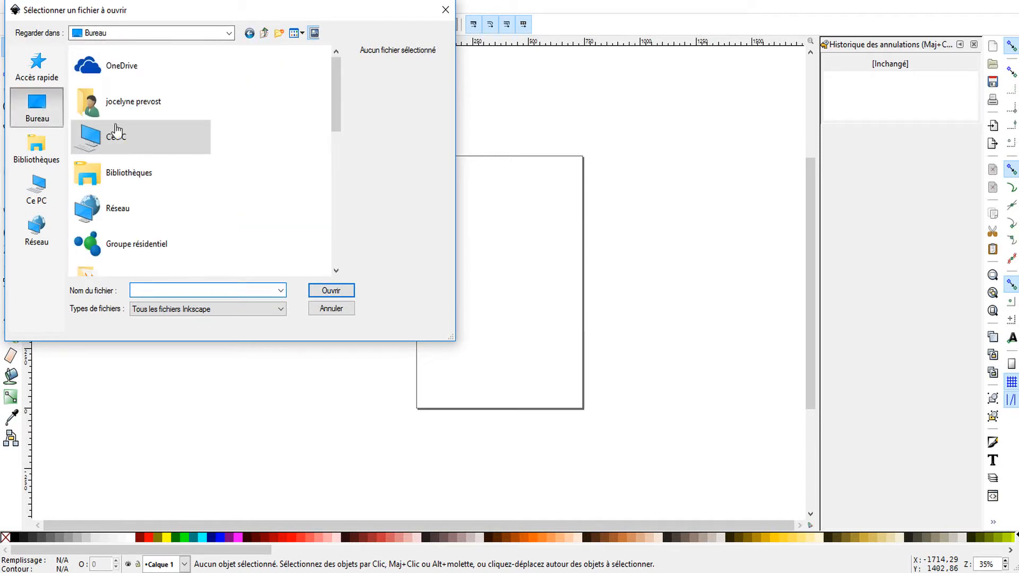
scroll(257, 180, down, 10)
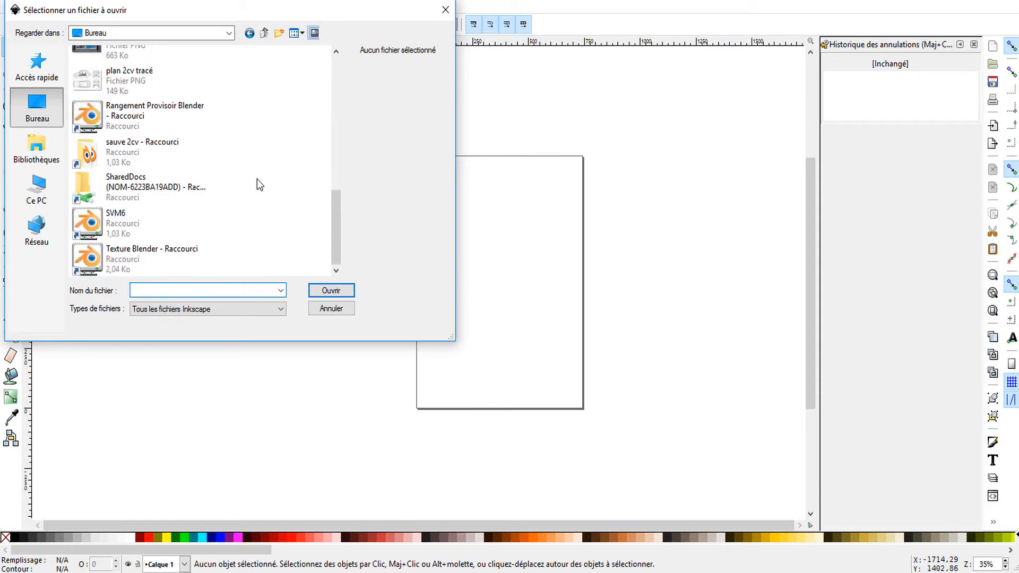
scroll(257, 179, up, 3)
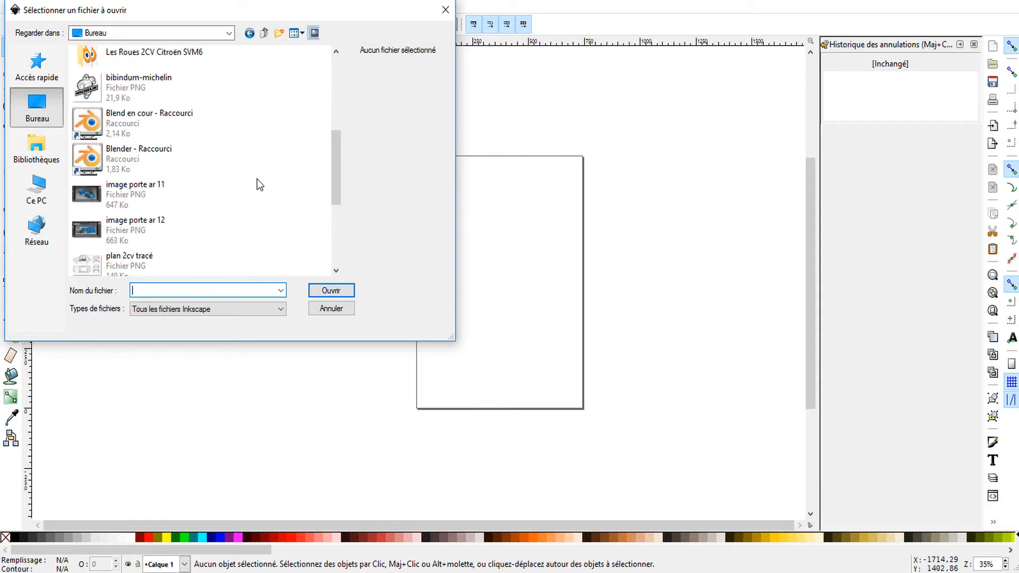
Open the bibindum-michelin PNG as an embedded image with resolution taken from the file and default rendering, and maximise its window
click(125, 90)
double_click(126, 91)
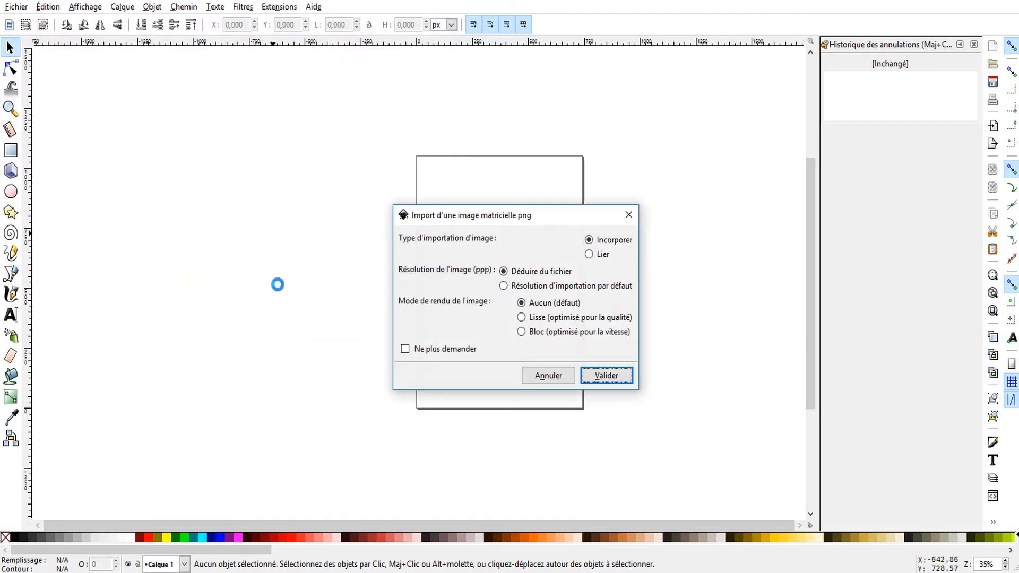
drag(563, 222, 438, 148)
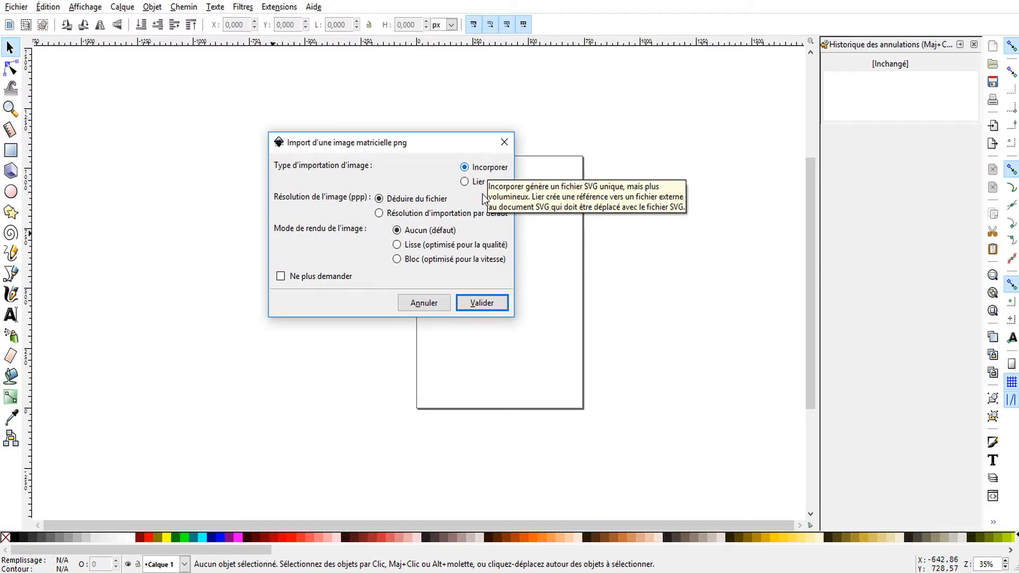
click(483, 305)
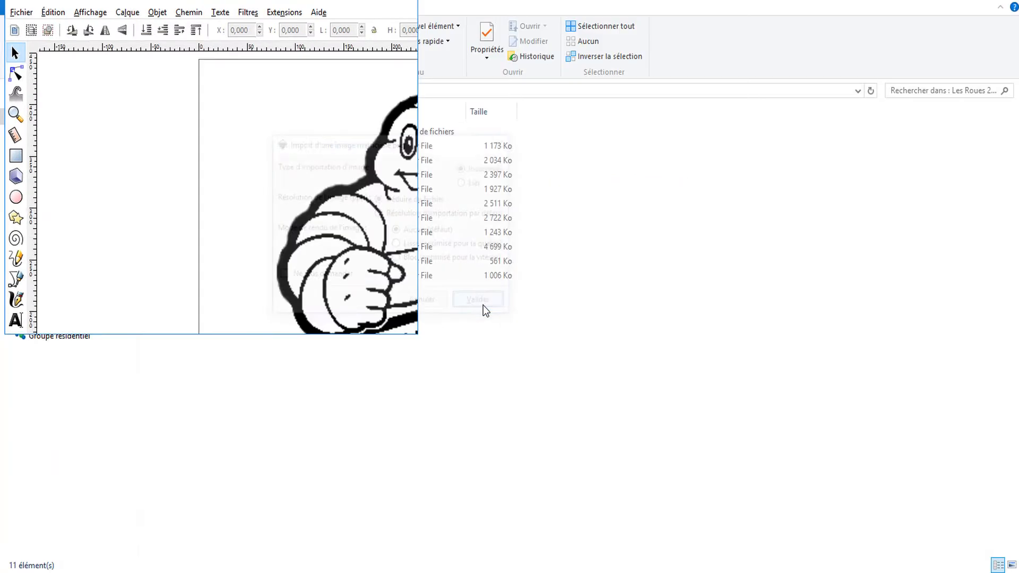
drag(291, 5, 491, 117)
click(659, 111)
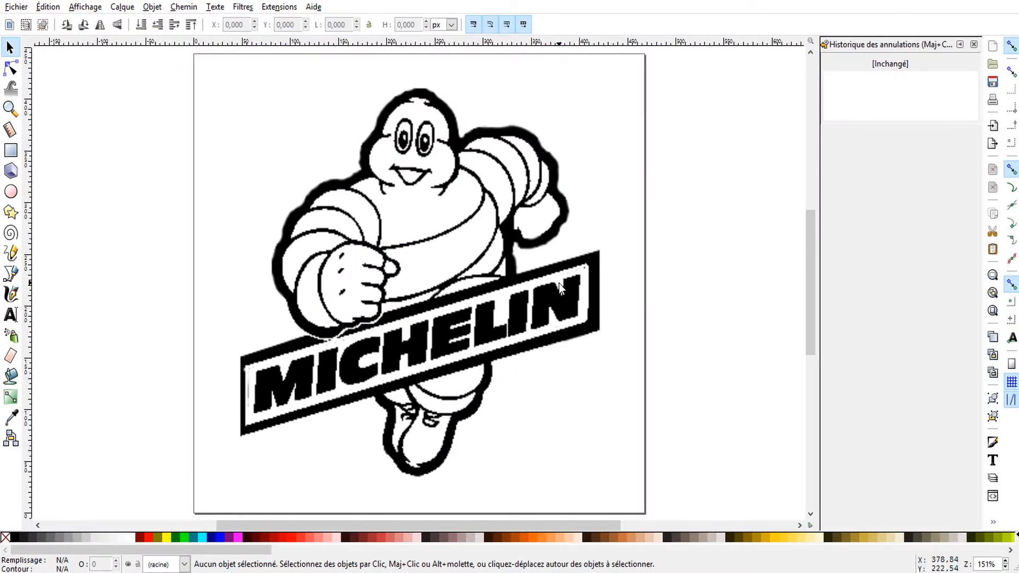
Vectorise the Michelin image into a single path using edge detection with a threshold of 0,650
scroll(558, 286, down, 1)
scroll(559, 283, up, 2)
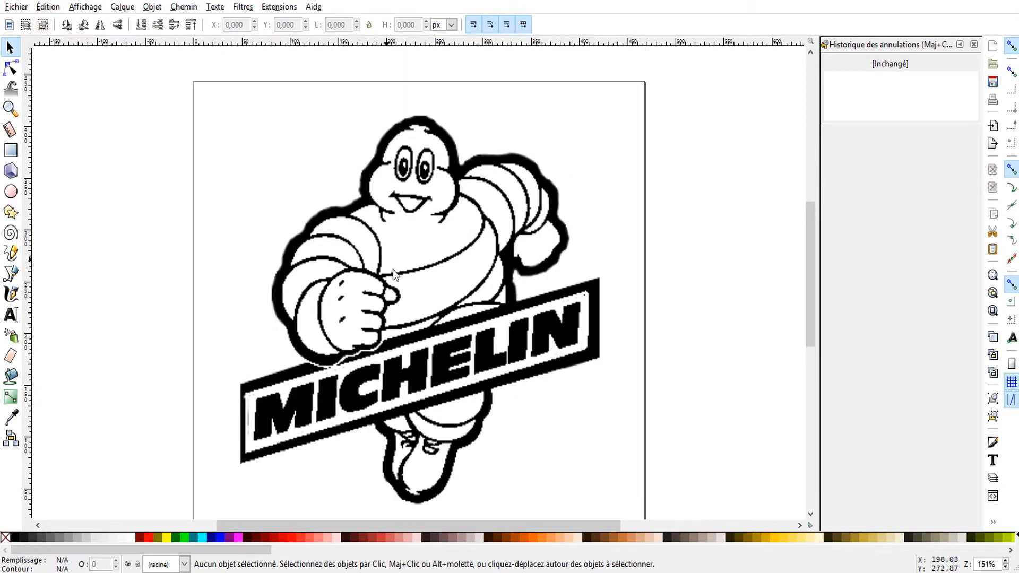
scroll(393, 269, down, 1)
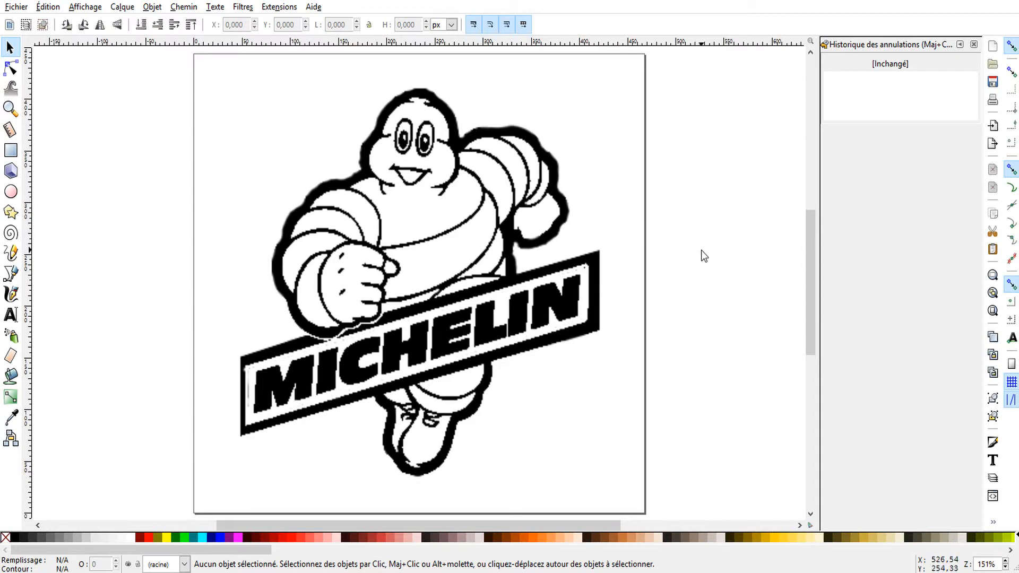
mouse_move(810, 258)
mouse_down()
mouse_move(811, 222)
mouse_move(809, 257)
mouse_up()
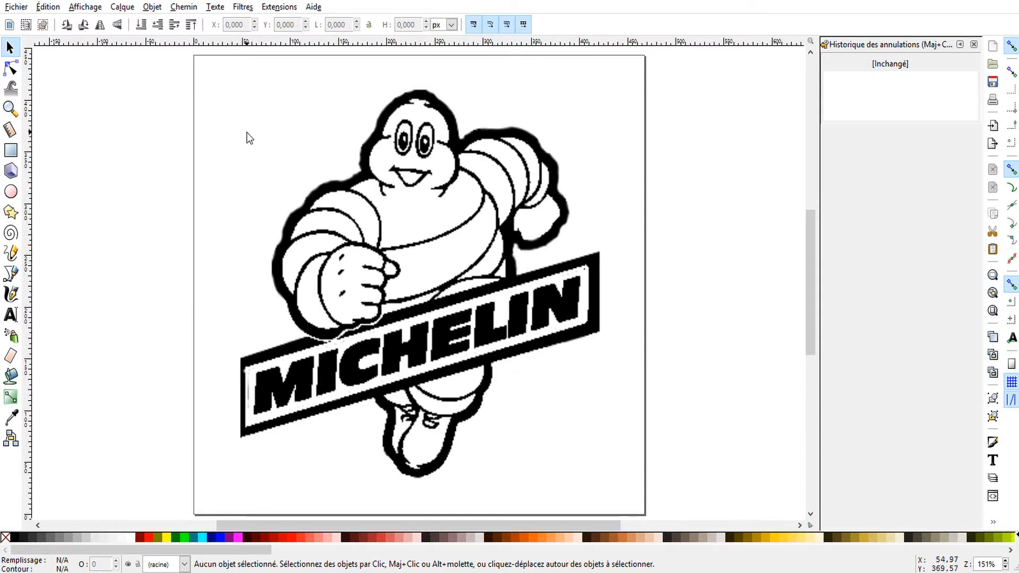
click(412, 319)
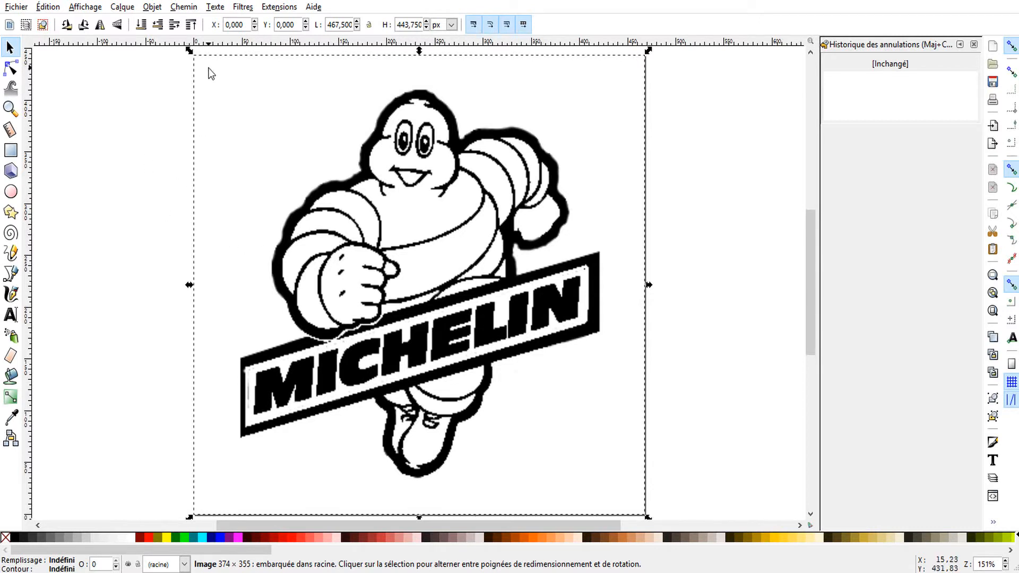
click(184, 7)
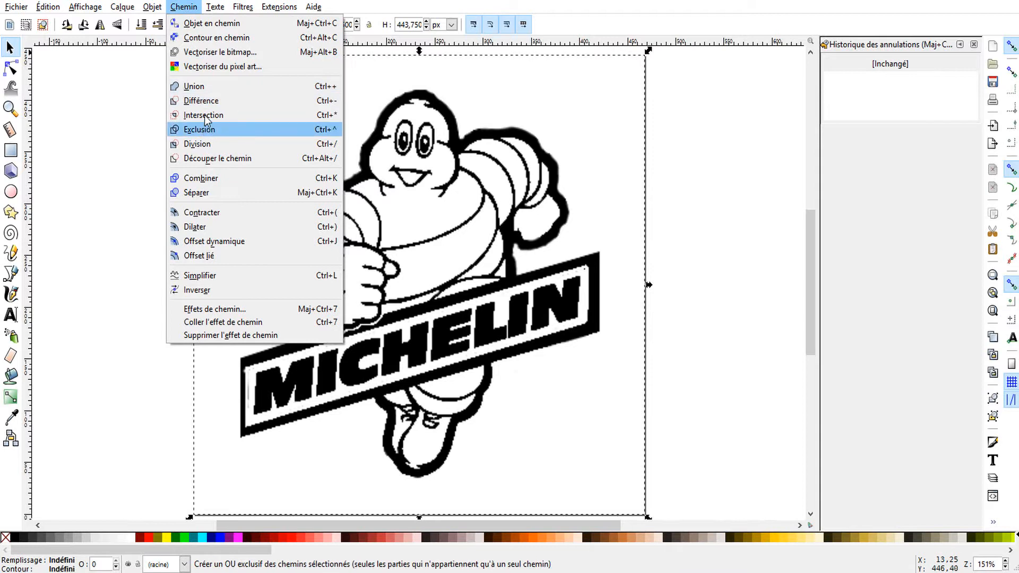
click(225, 56)
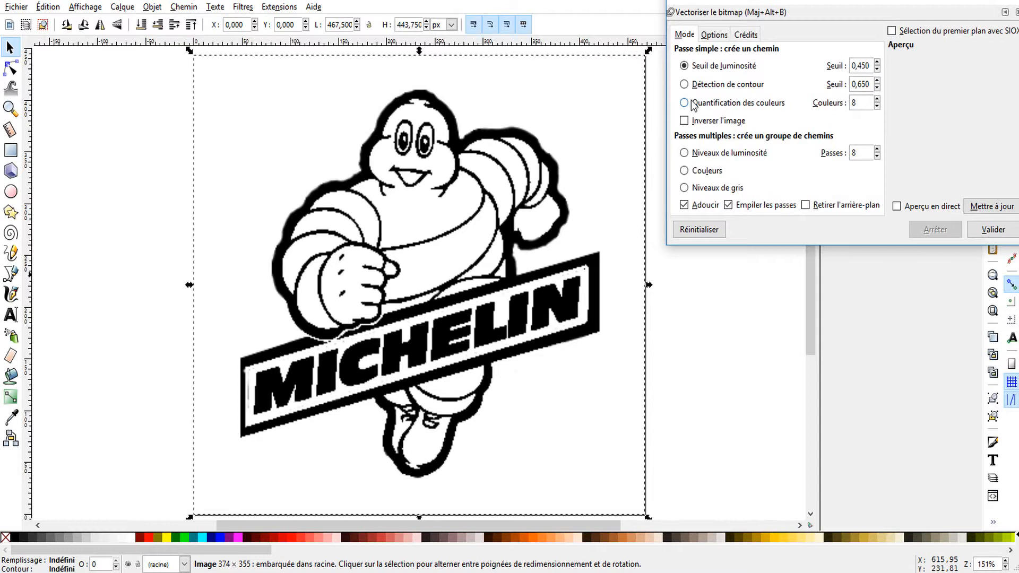
click(684, 86)
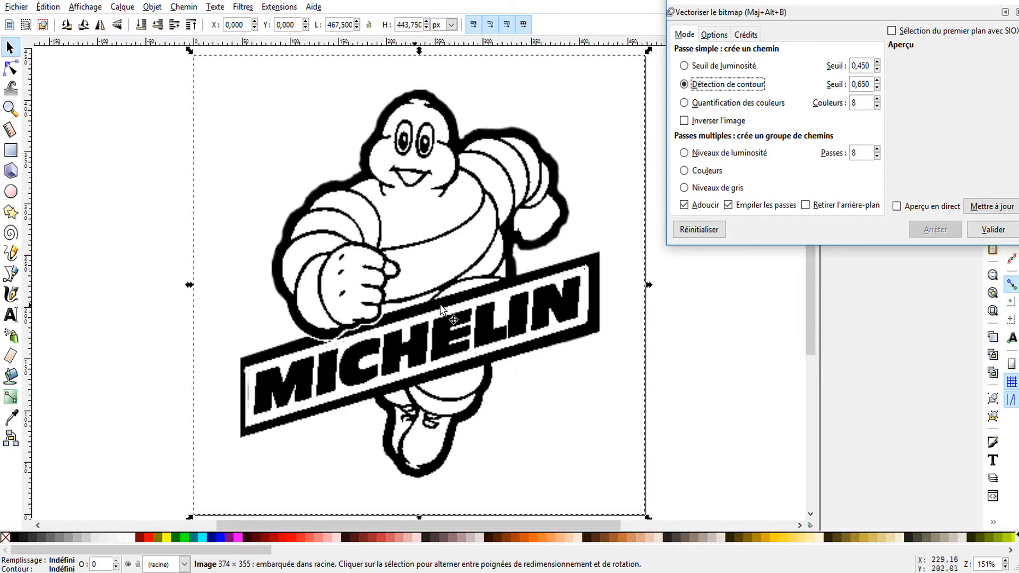
click(994, 207)
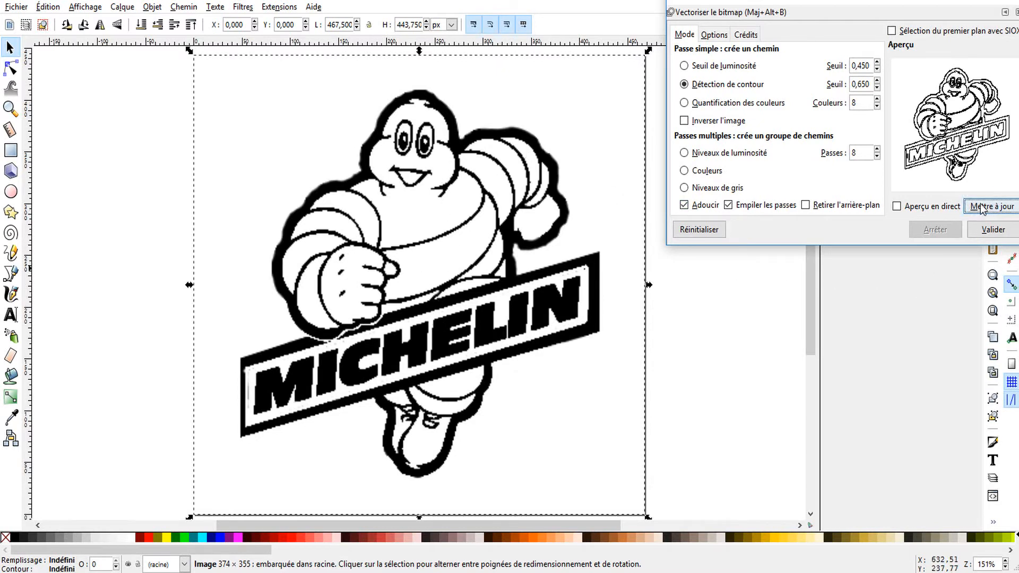
click(990, 232)
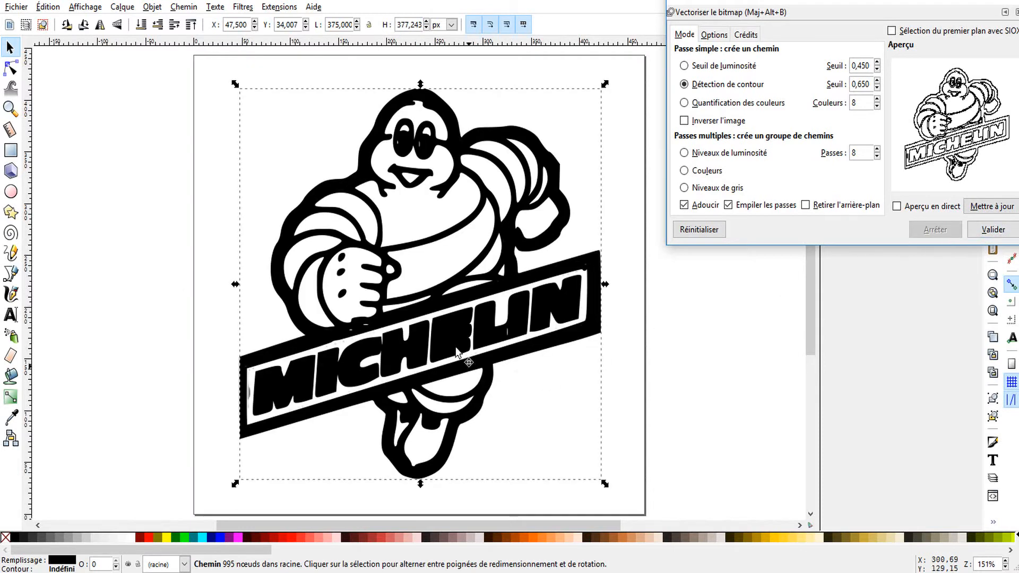
drag(455, 353, 430, 307)
key(ctrl+z)
Save the traced logo in the Bureau folder as an Inkscape SVG named bibindum-michelin 50
click(15, 8)
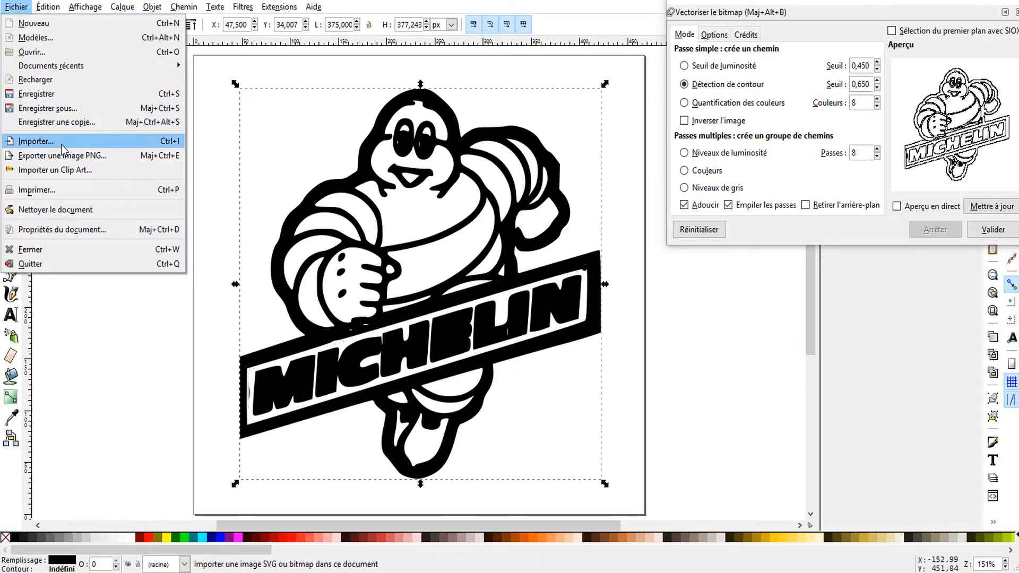
click(60, 109)
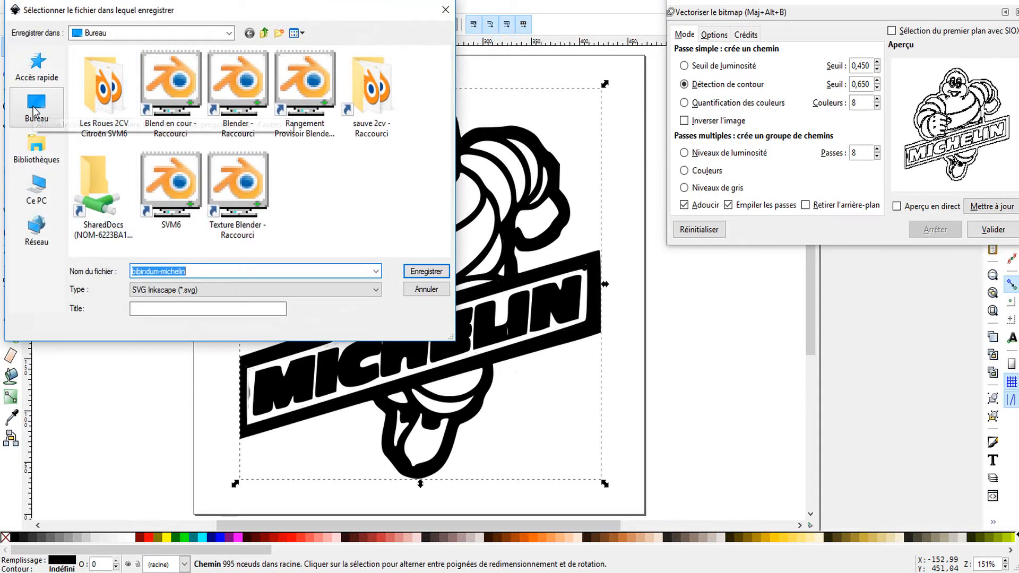
click(34, 111)
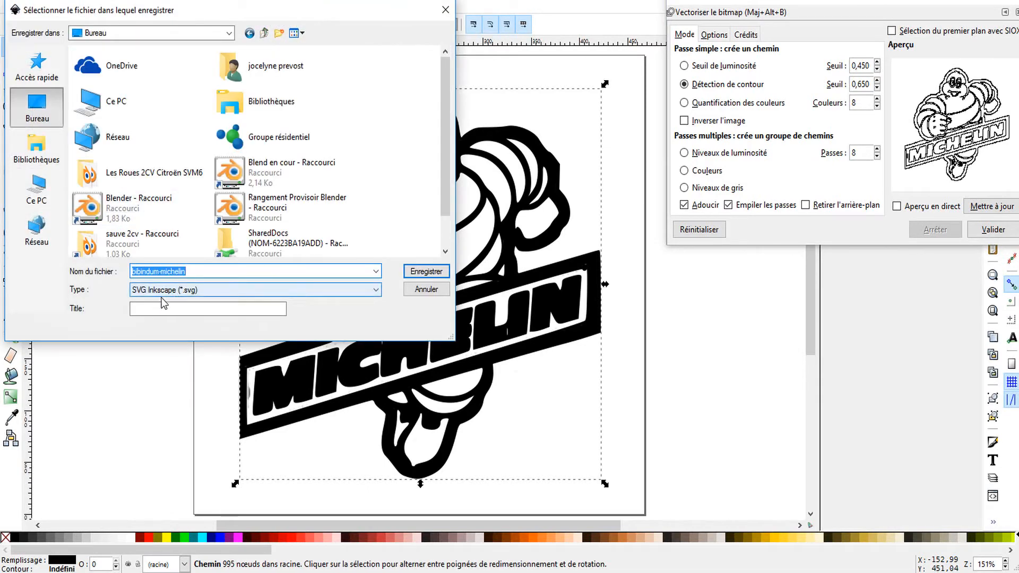
click(199, 271)
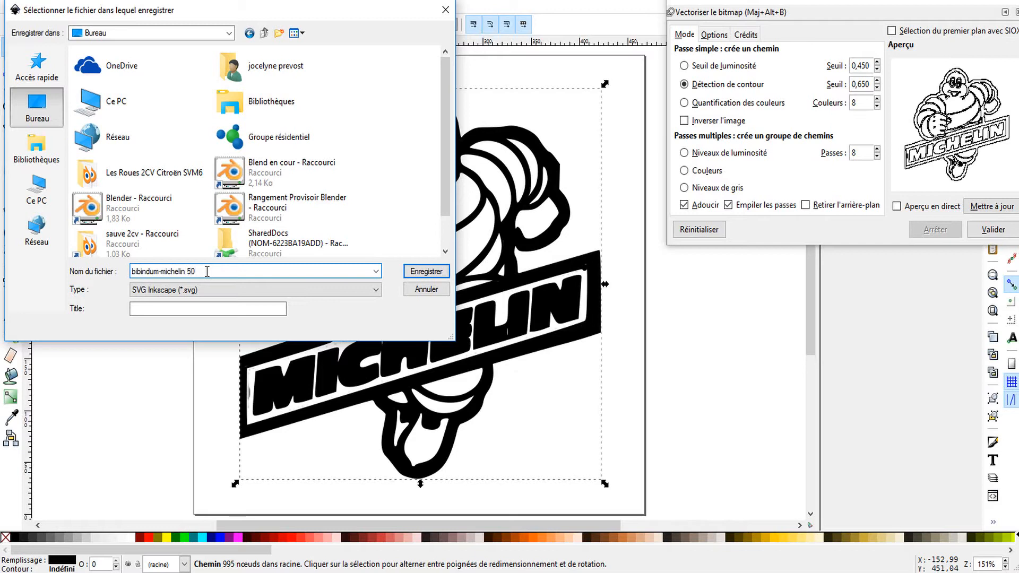
click(425, 272)
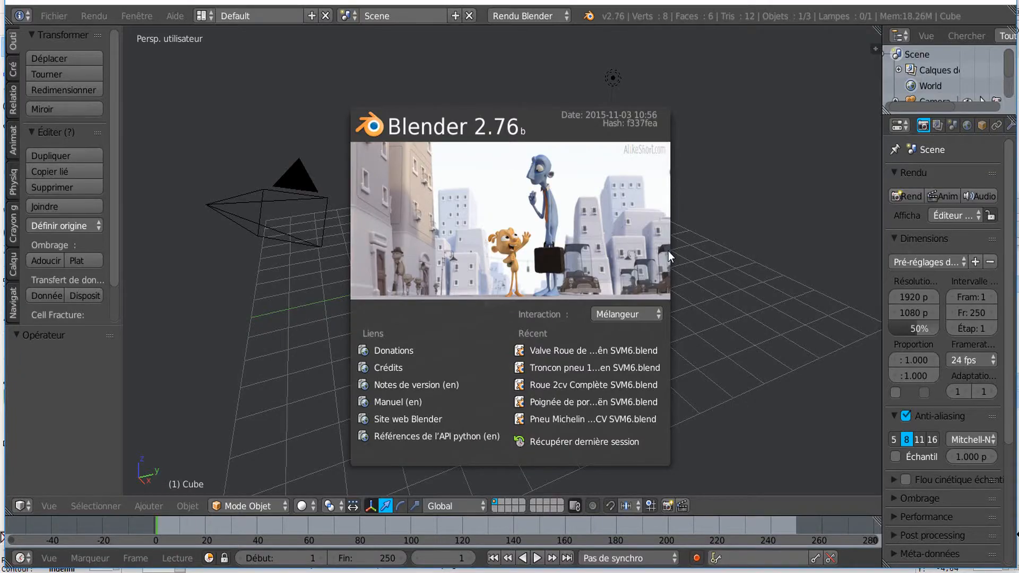
Dismiss the Blender splash screen, close the Inkscape window and maximise the Blender window
click(669, 252)
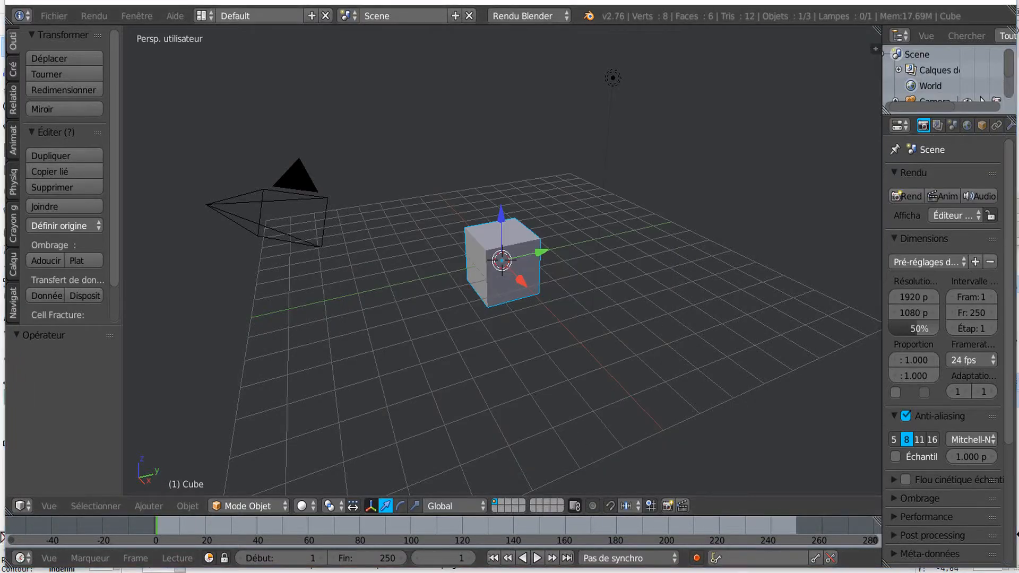
right_click(485, 572)
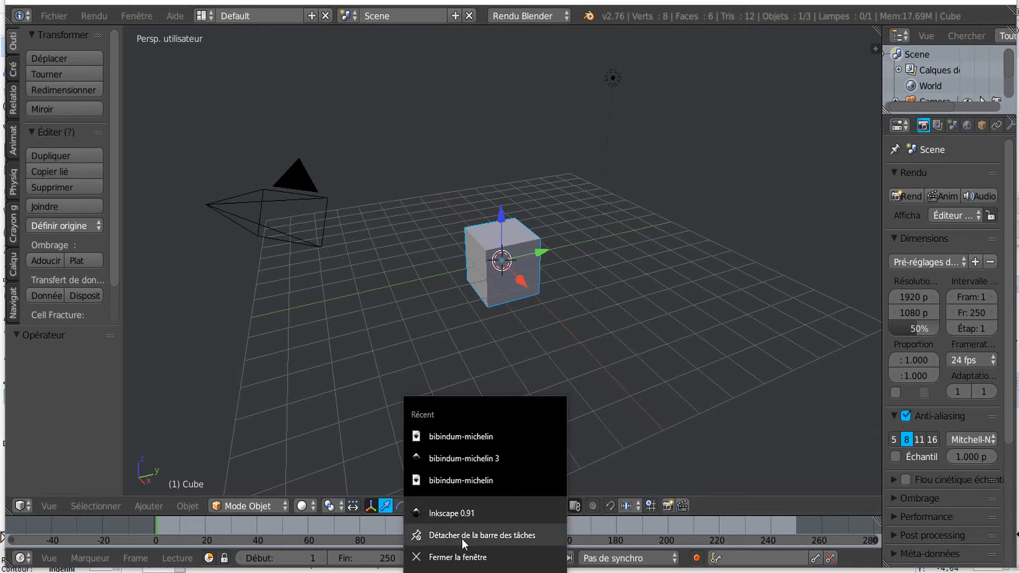
click(466, 556)
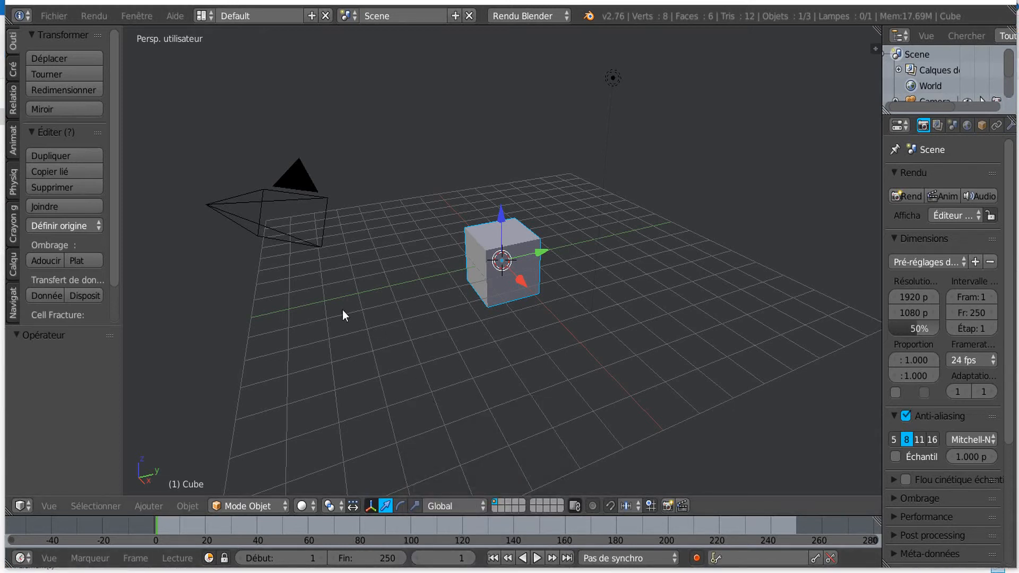
click(966, 2)
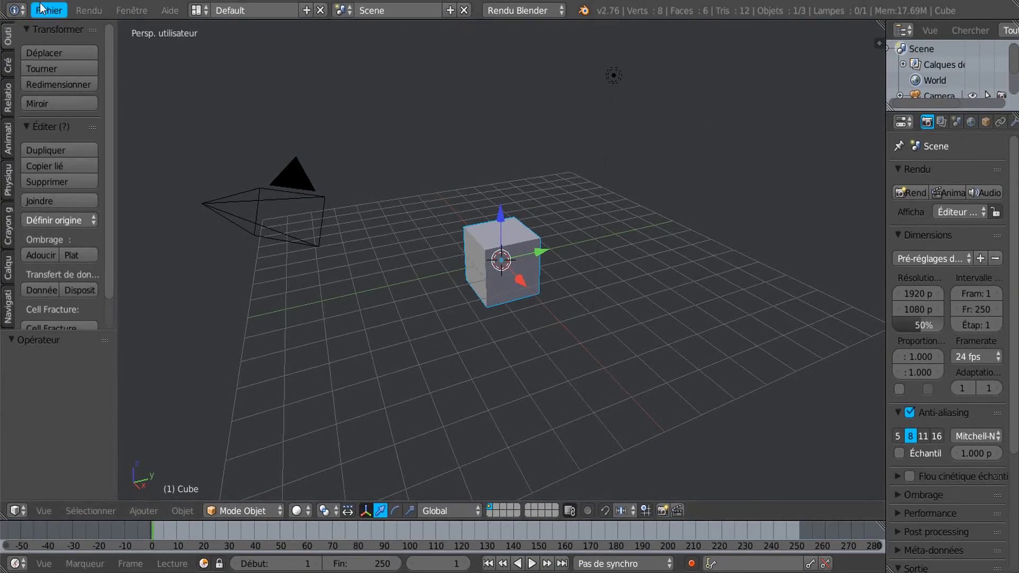
Delete the default cube and view the scene from above
click(42, 8)
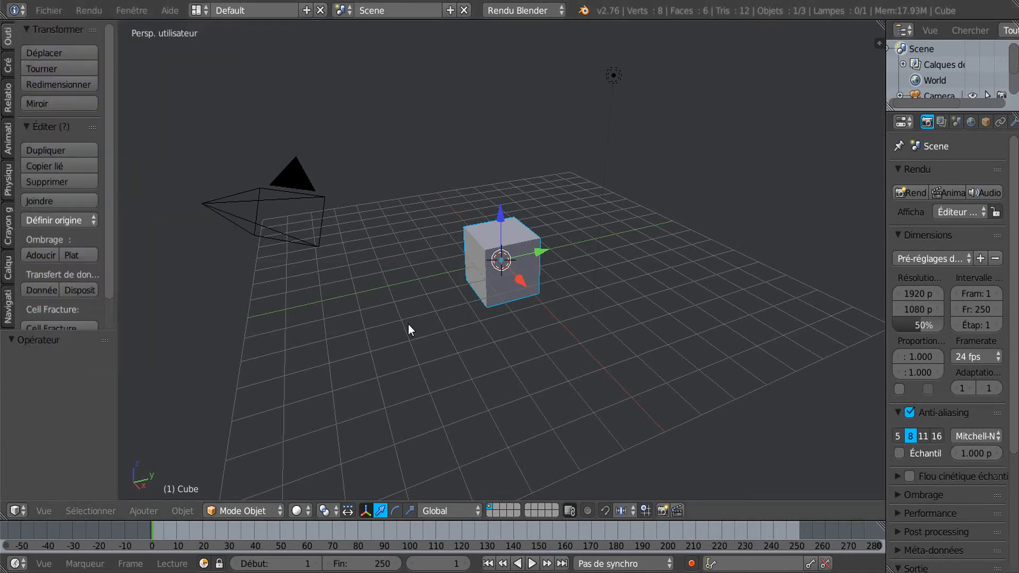
key(x)
click(453, 356)
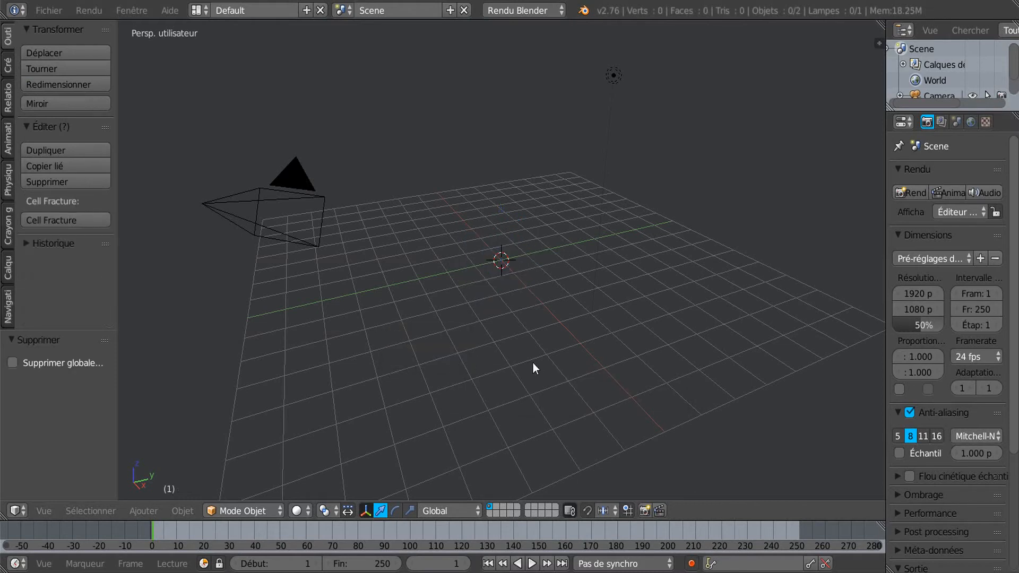
key(KP_7)
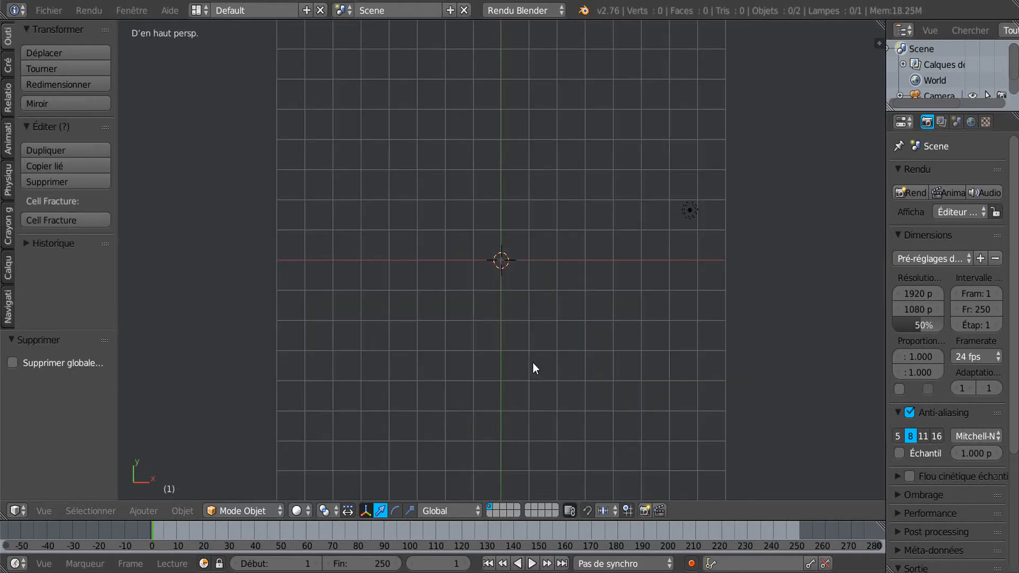
scroll(547, 301, up, 5)
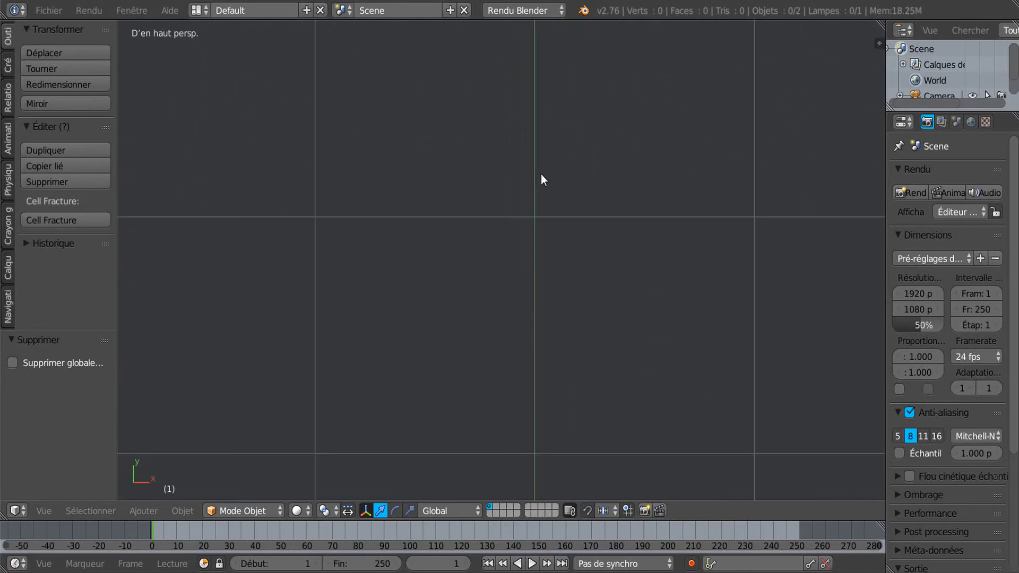
shift+middle_drag(555, 165, 540, 407)
ctrl+middle_drag(494, 301, 547, 331)
scroll(581, 185, down, 5)
shift+middle_drag(541, 379, 528, 317)
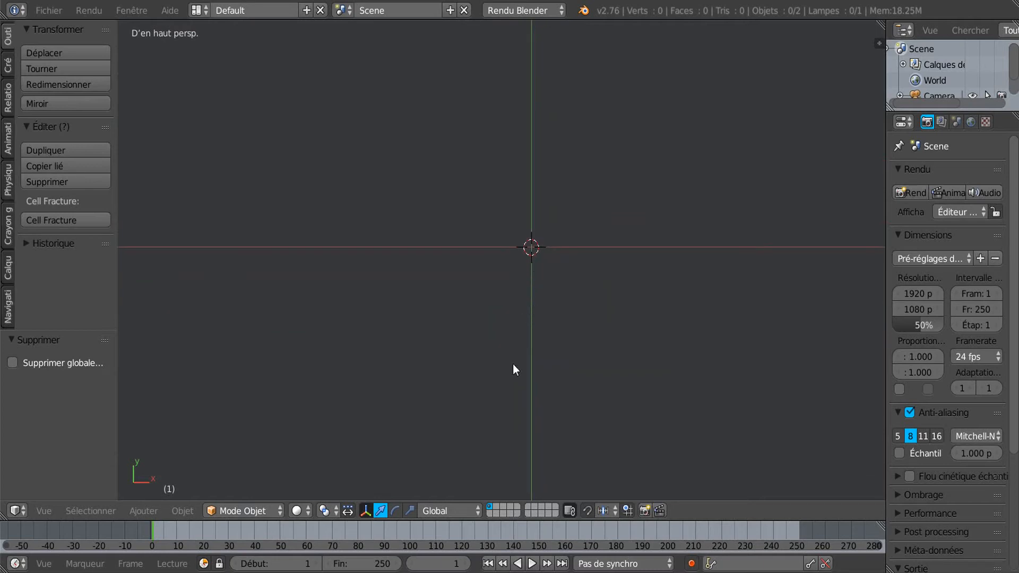
scroll(590, 299, up, 1)
scroll(588, 298, down, 1)
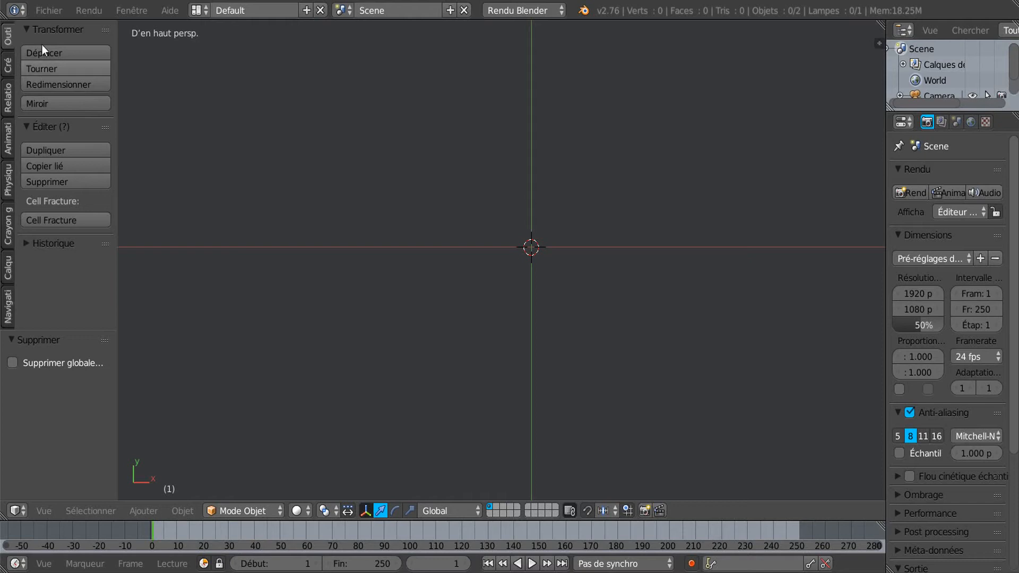
Check the enabled add-ons in the user preferences for Import-Export: Scalable Vector Graphics (SVG) 1.1 format
click(47, 11)
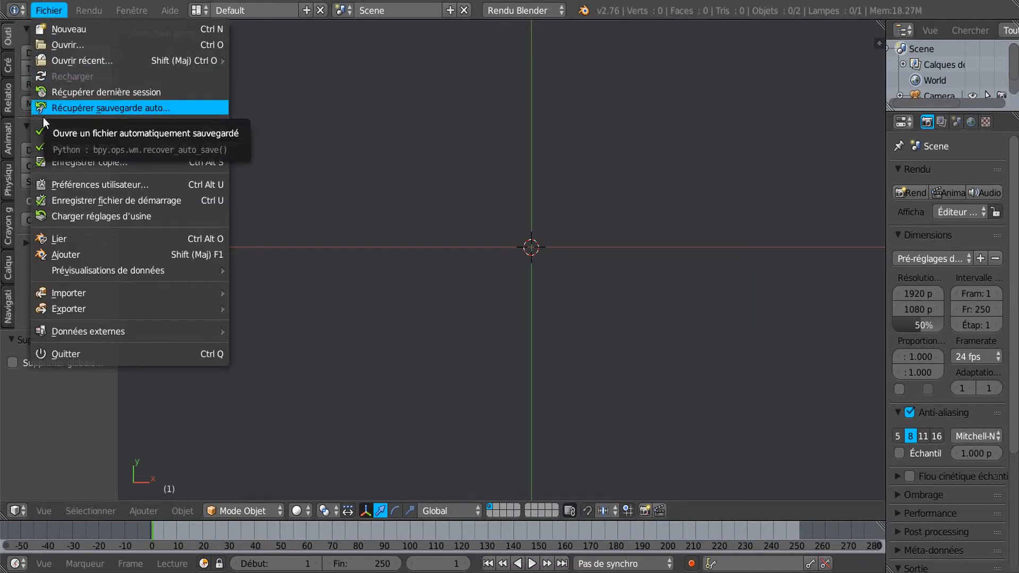
click(61, 185)
drag(247, 4, 424, 22)
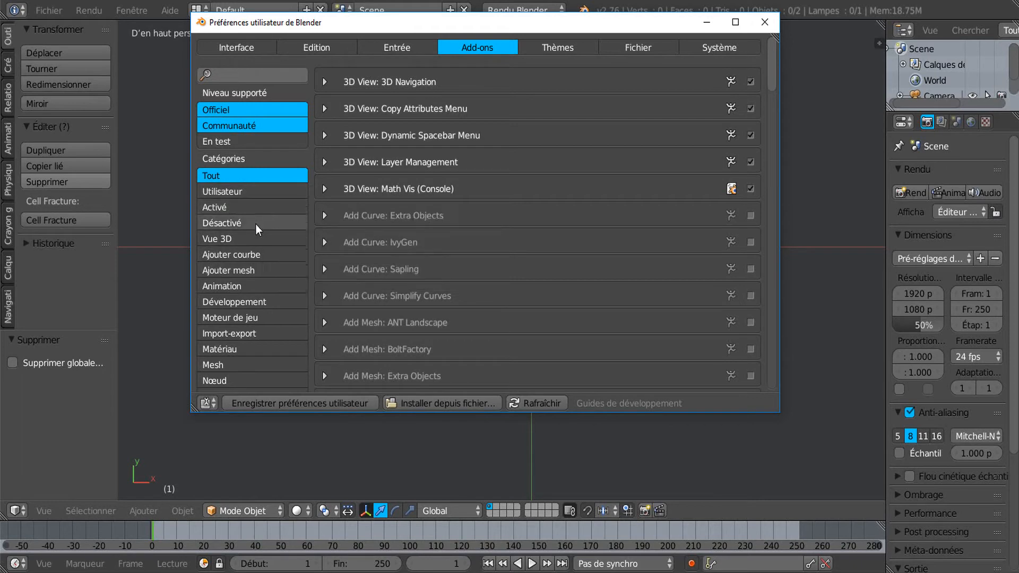
click(234, 224)
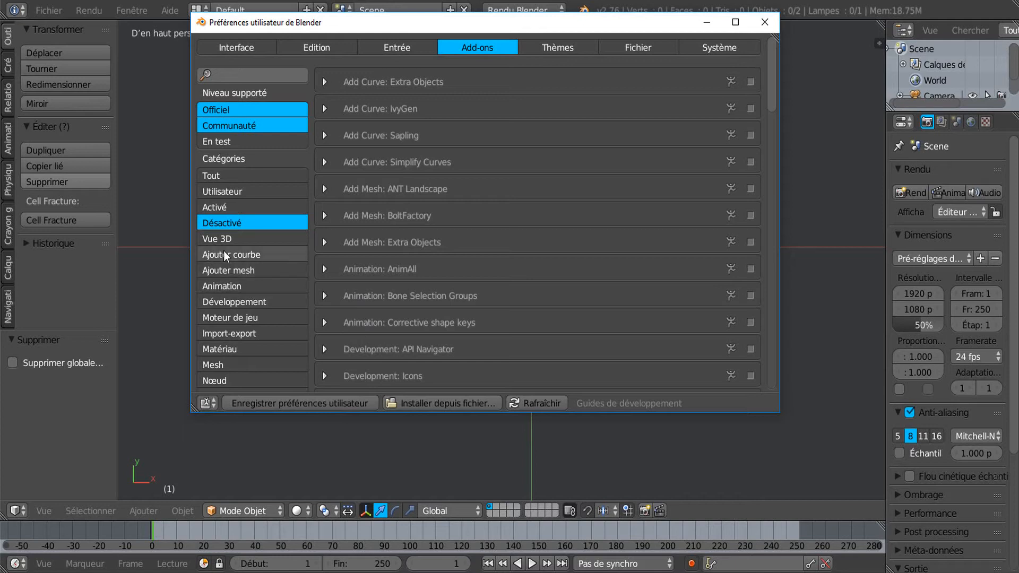
click(222, 208)
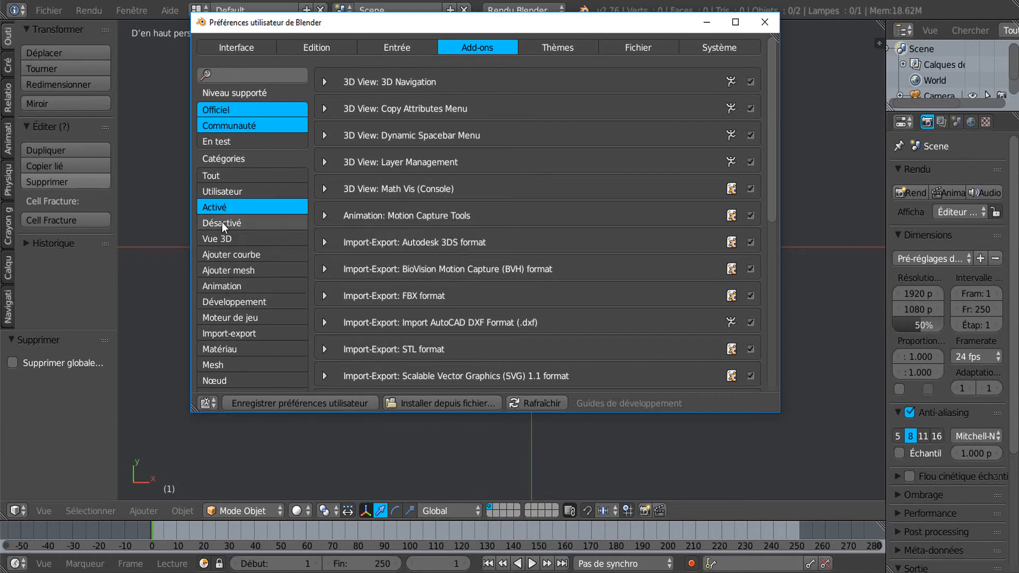
drag(771, 183, 772, 265)
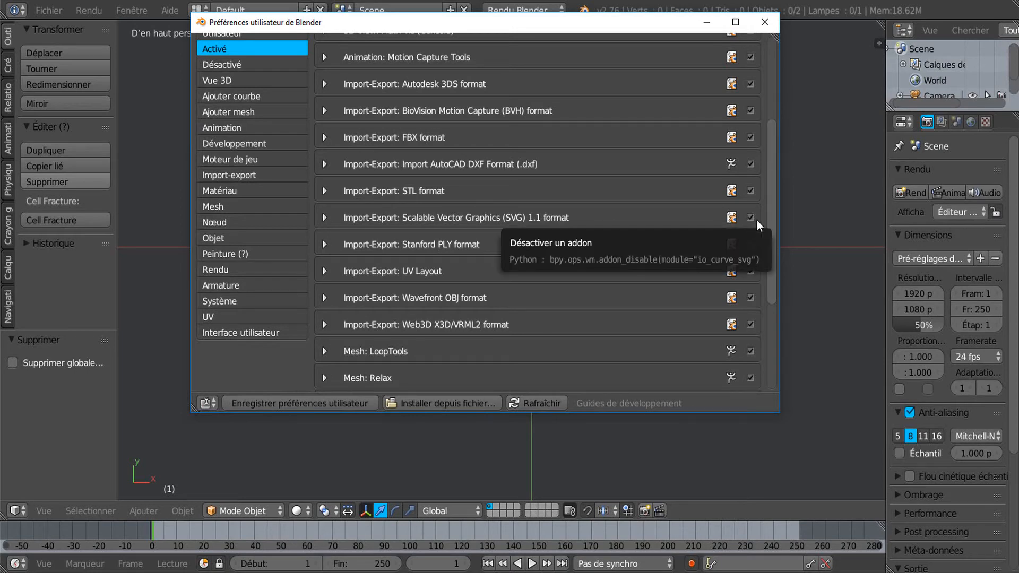
scroll(770, 202, up, 3)
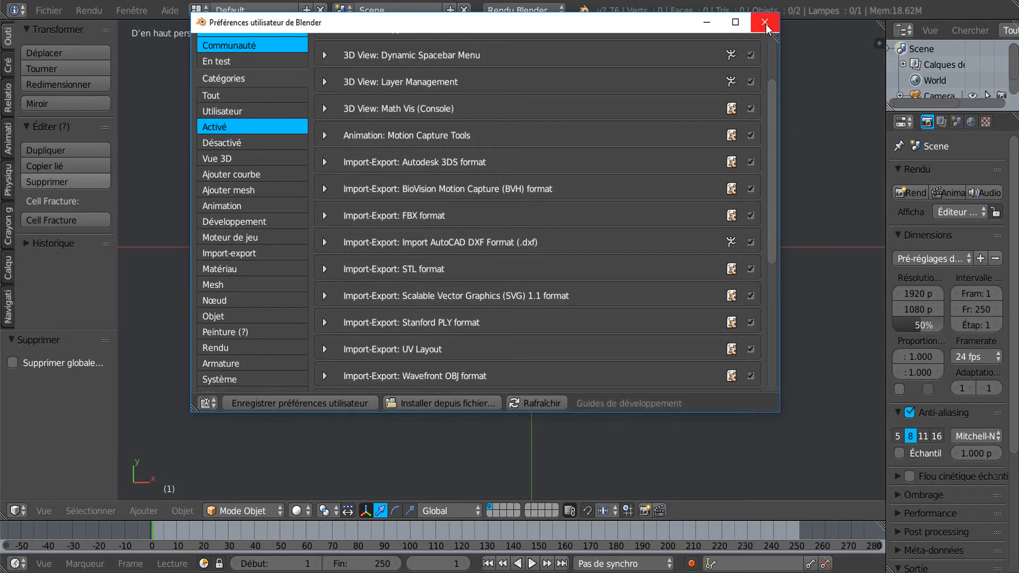
click(765, 23)
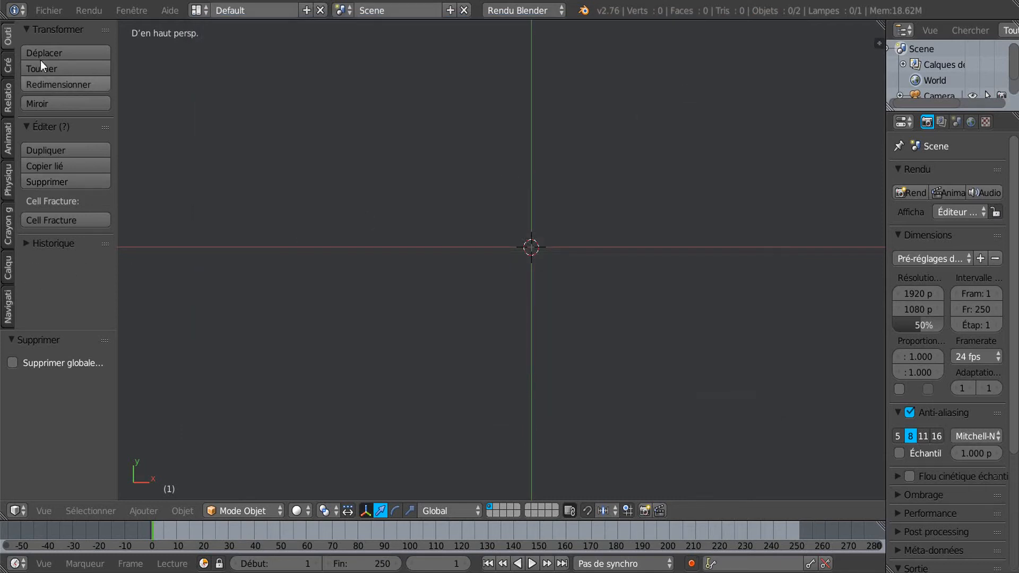
Import the Scalable Vector Graphics file bibindum-michelin 50.svg from the Bureau folder
click(43, 10)
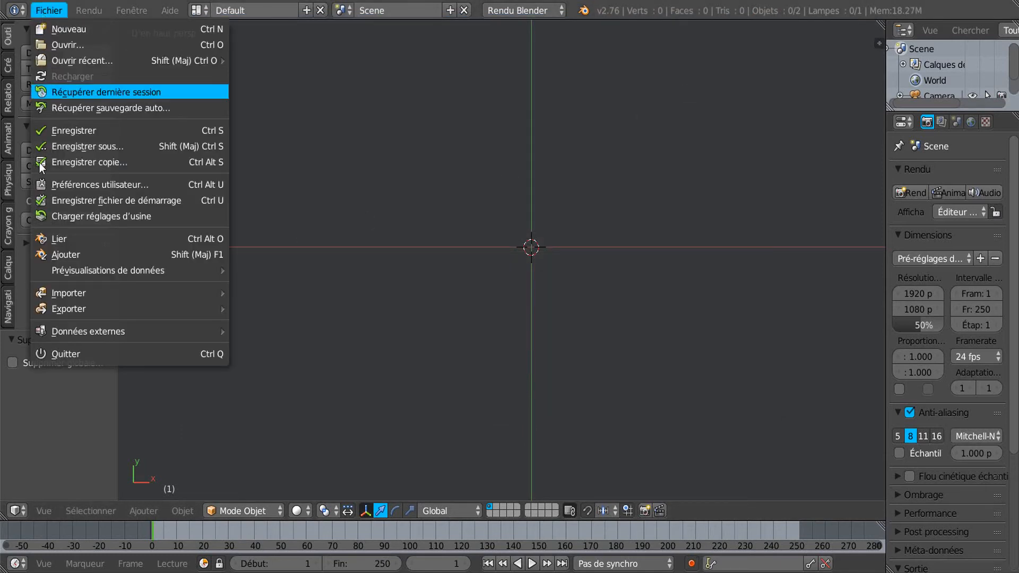
mouse_move(59, 287)
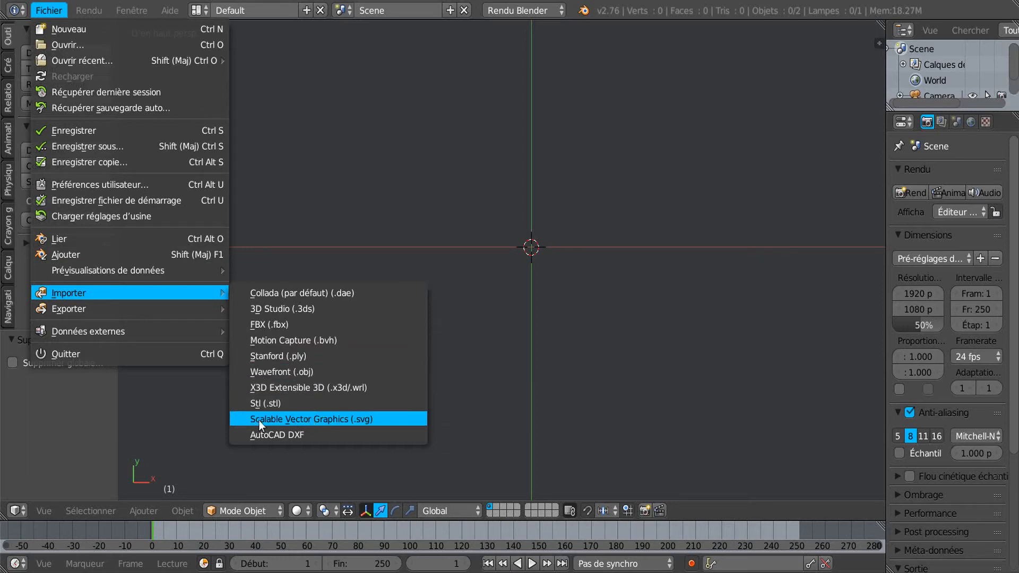
click(310, 419)
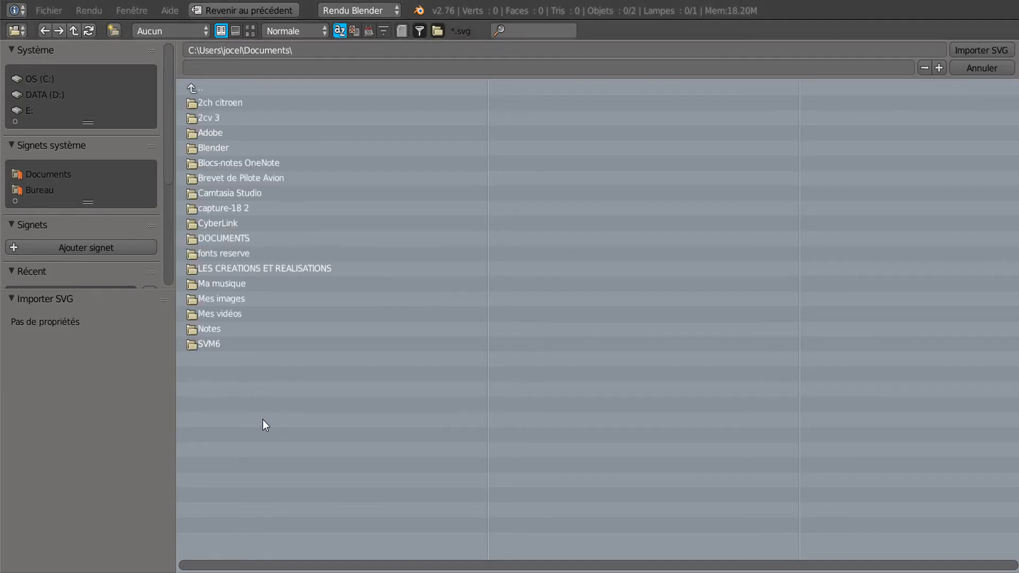
click(37, 191)
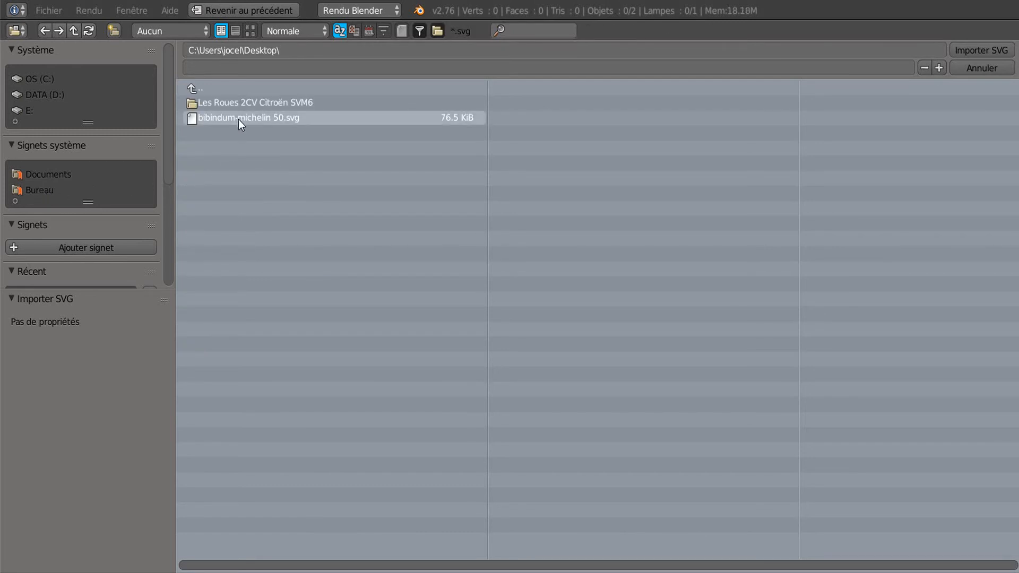
click(238, 119)
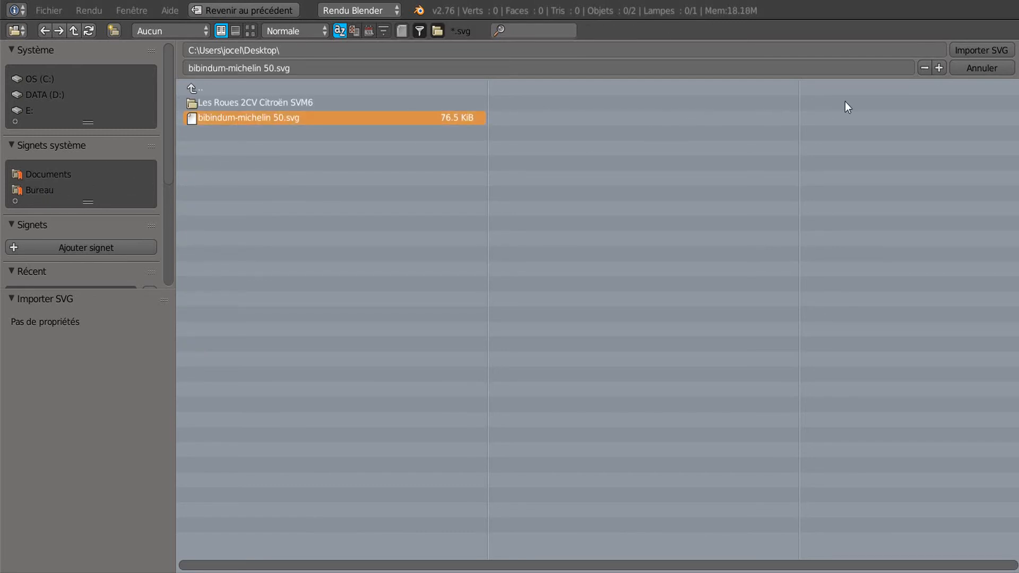
click(964, 51)
scroll(563, 223, up, 10)
scroll(615, 253, down, 4)
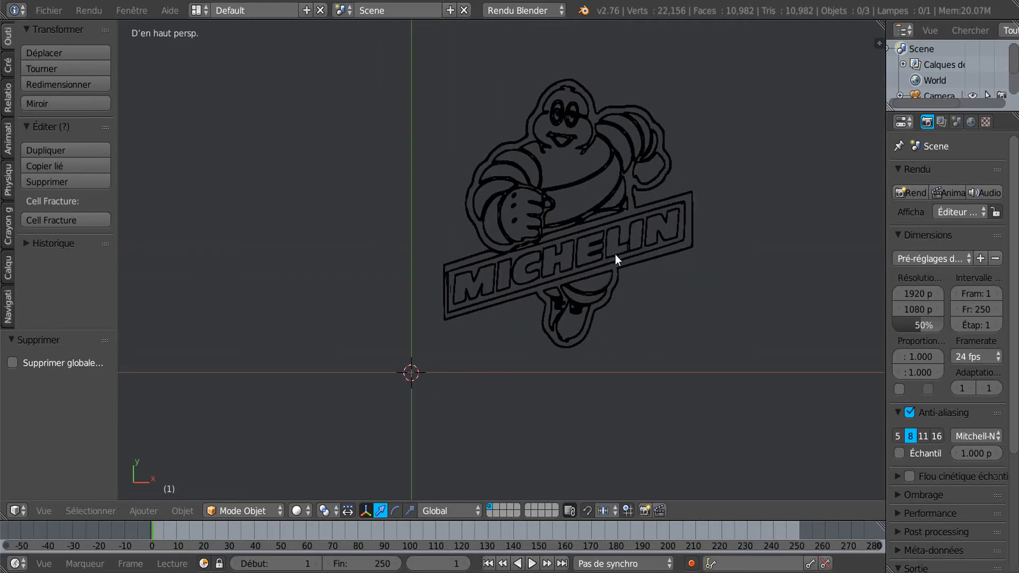
Set the imported logo curve's origin to its geometry and snap the curve to the 3D cursor with offset
right_click(598, 227)
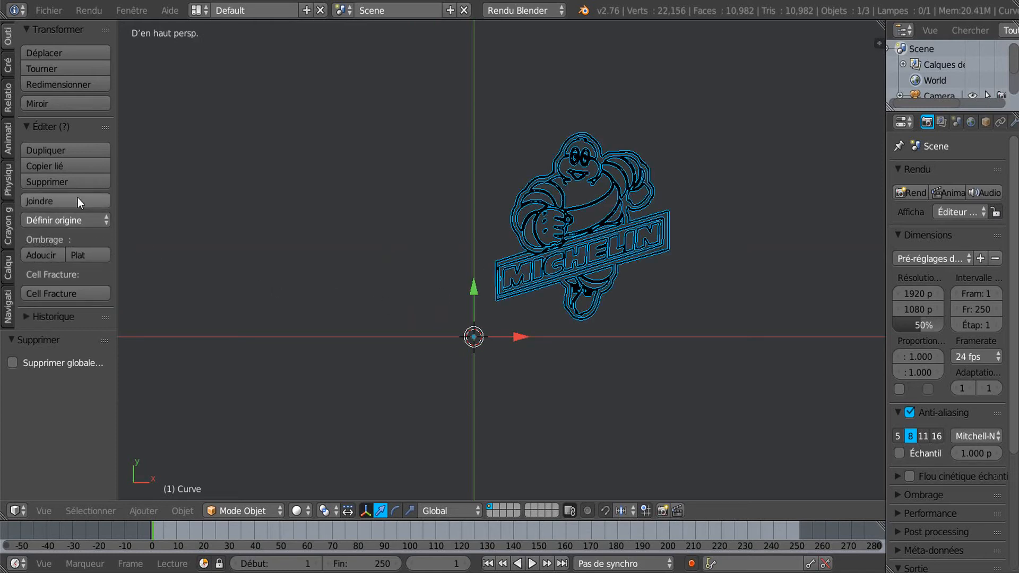
click(67, 222)
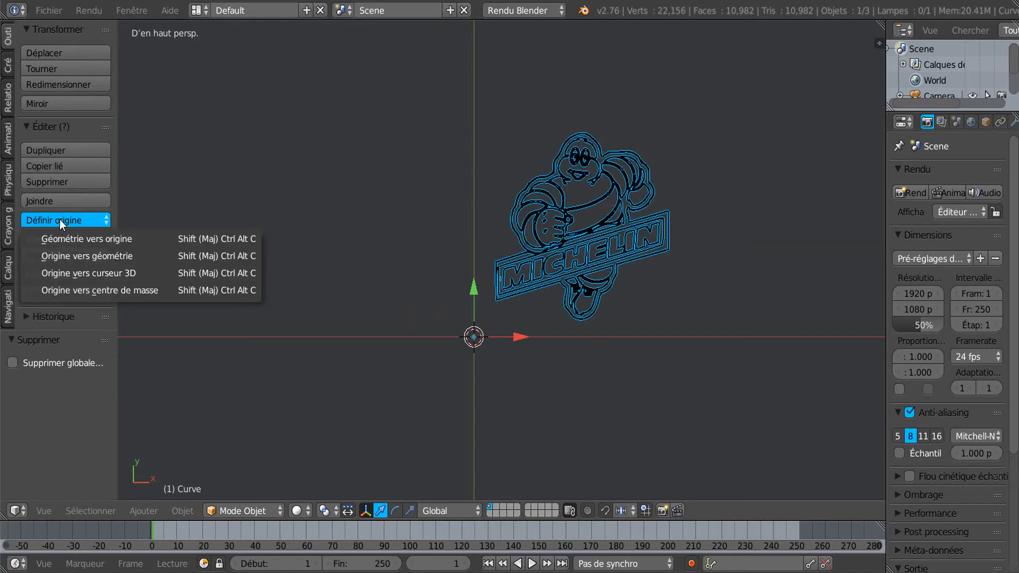
click(78, 256)
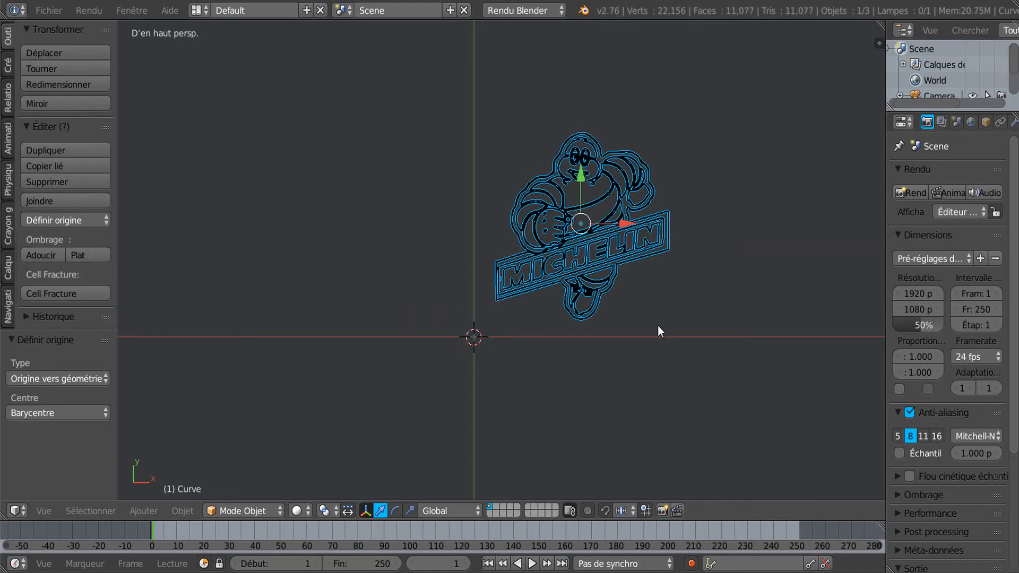
key(shift+s)
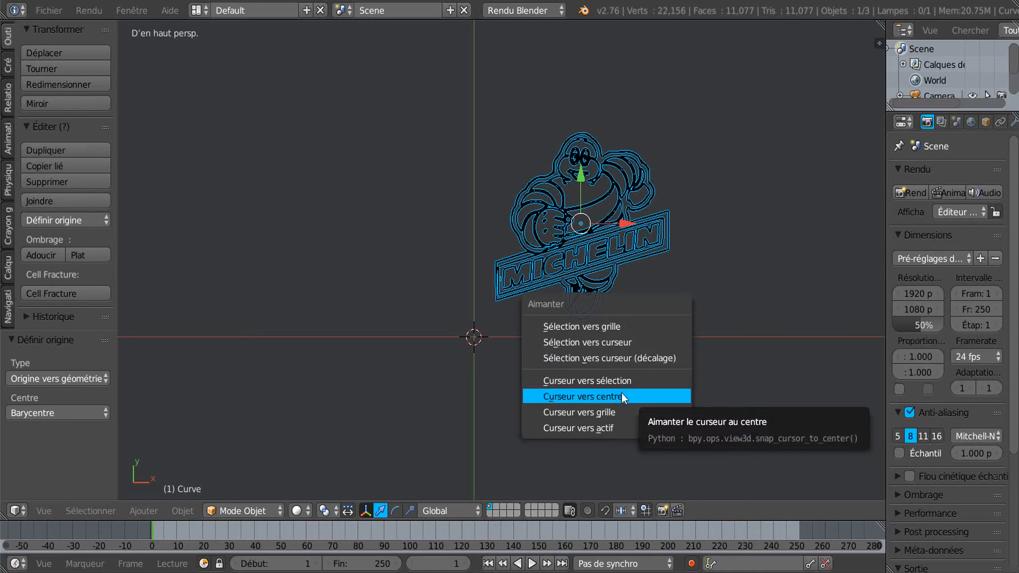
click(629, 357)
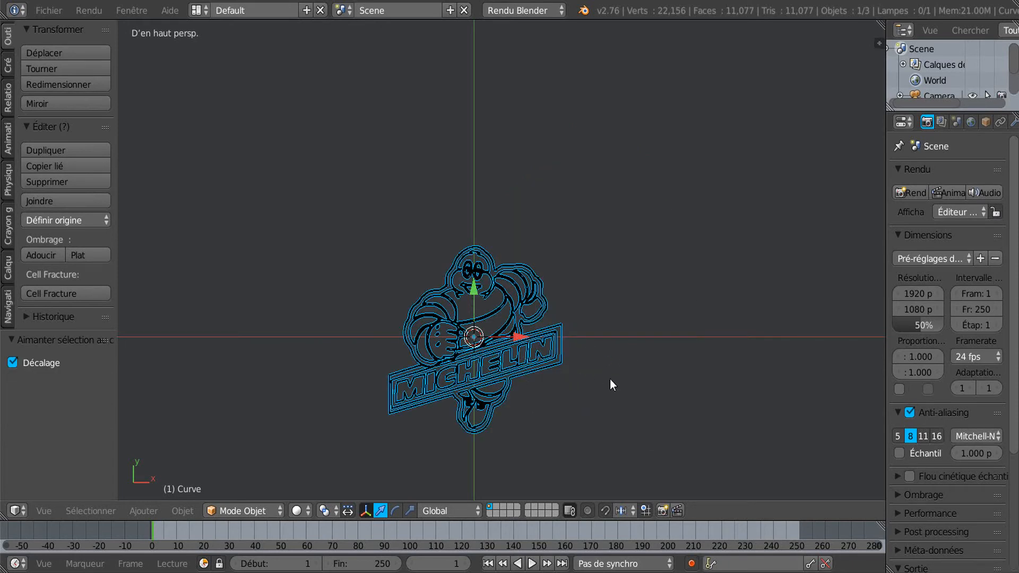
Scale the logo curve up uniformly by a factor of about 39.1 and again by about 1.63
scroll(606, 371, down, 10)
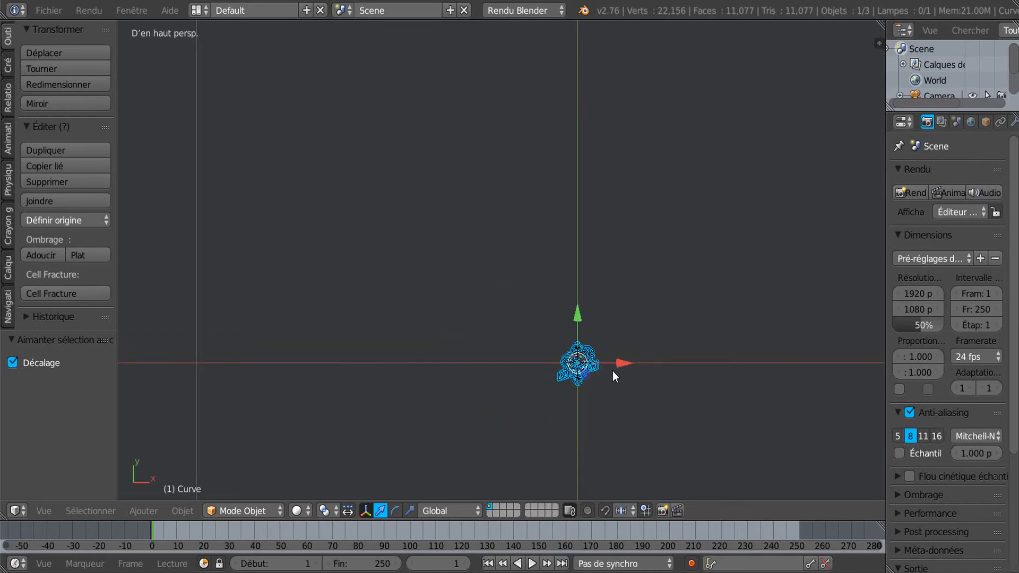
scroll(625, 312, down, 5)
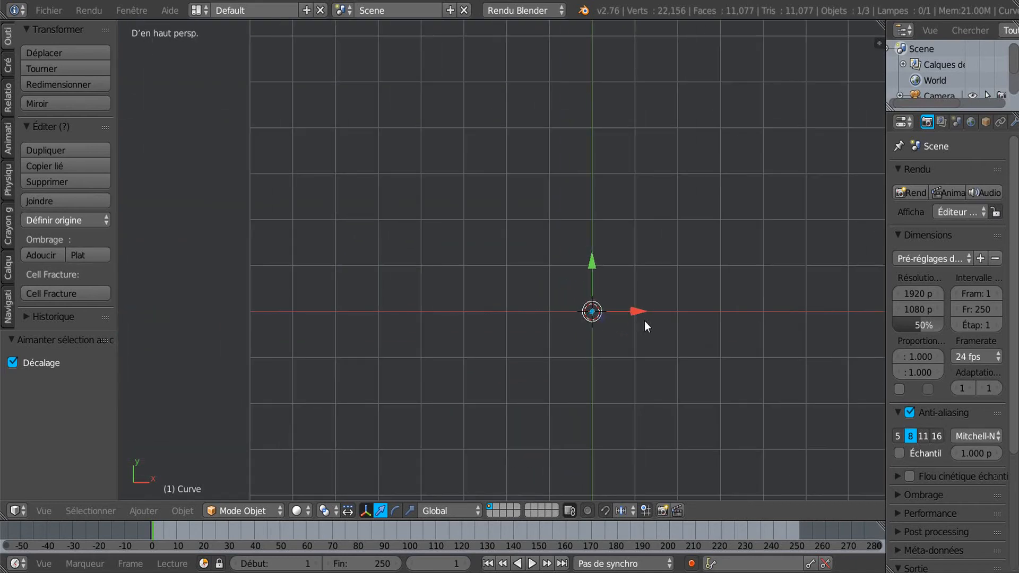
shift+middle_drag(588, 324, 586, 324)
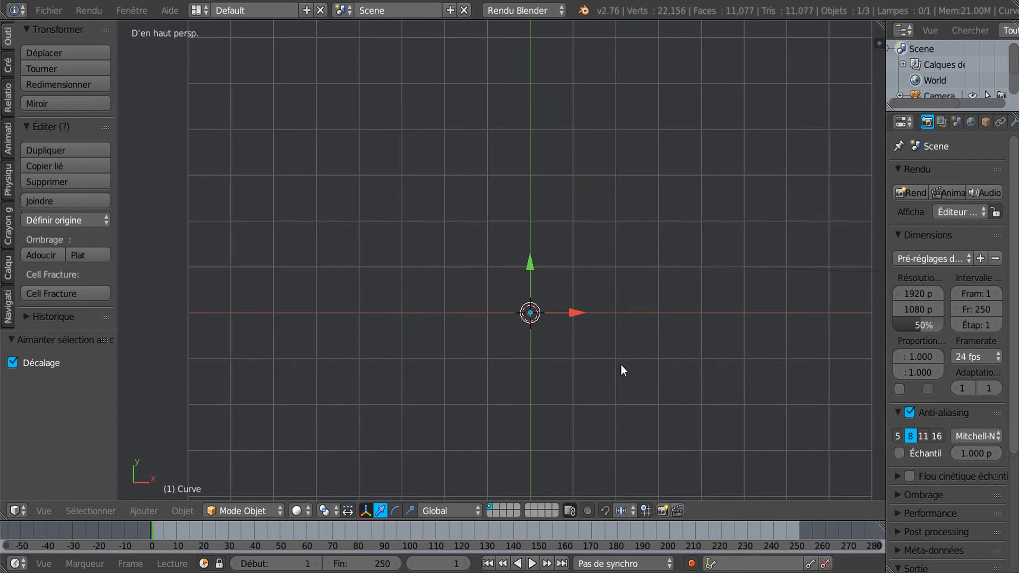
key(s)
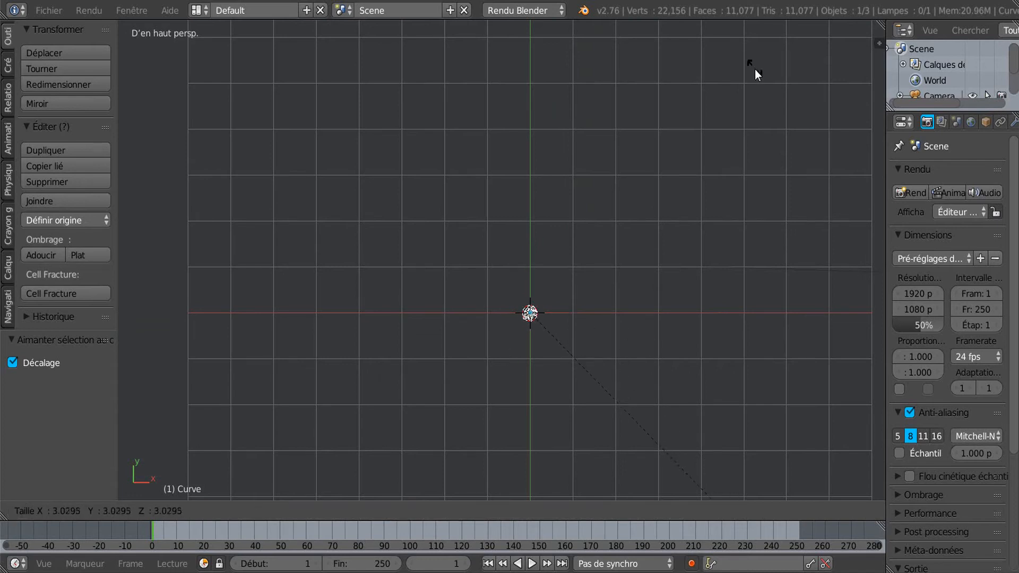
click(807, 319)
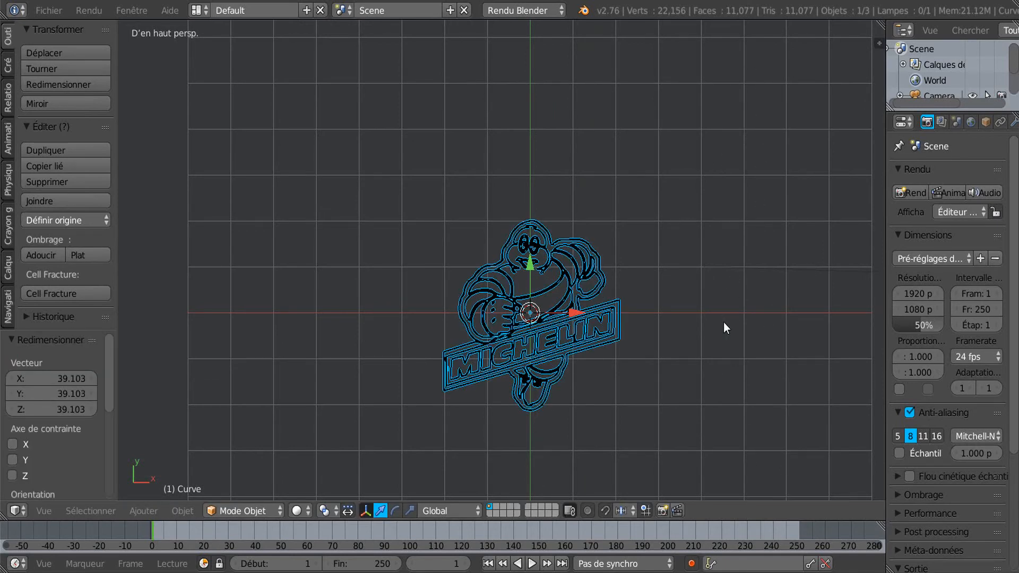
key(s)
click(761, 62)
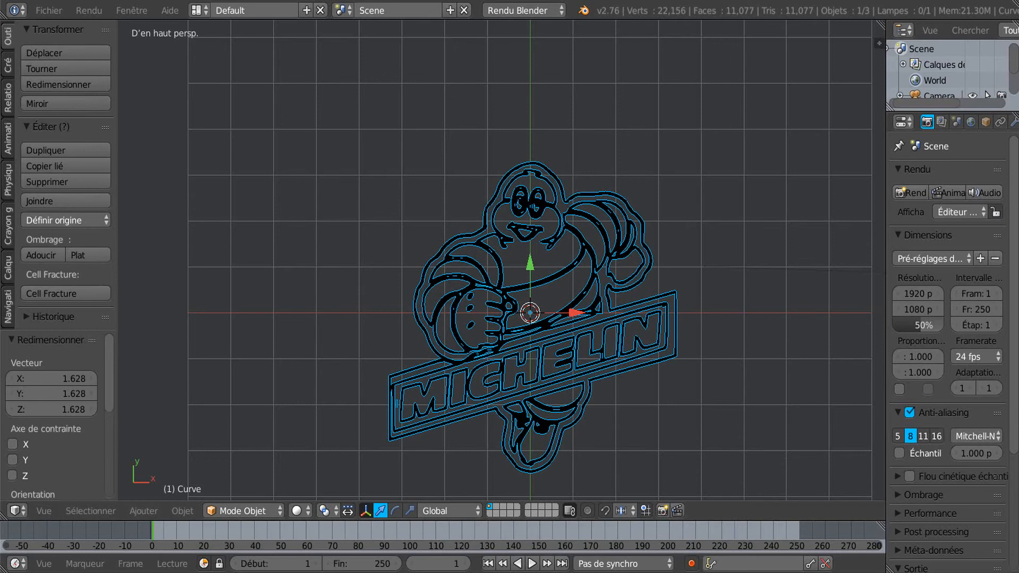
shift+middle_drag(699, 251, 679, 210)
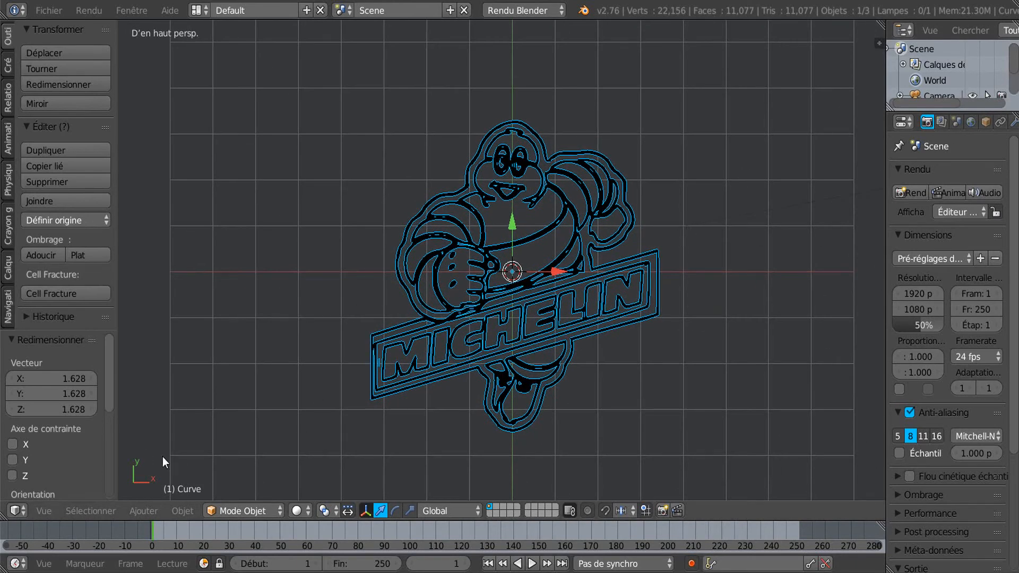
Examine the imported logo curve's control points in edit mode from several angles, and return to object mode
click(232, 511)
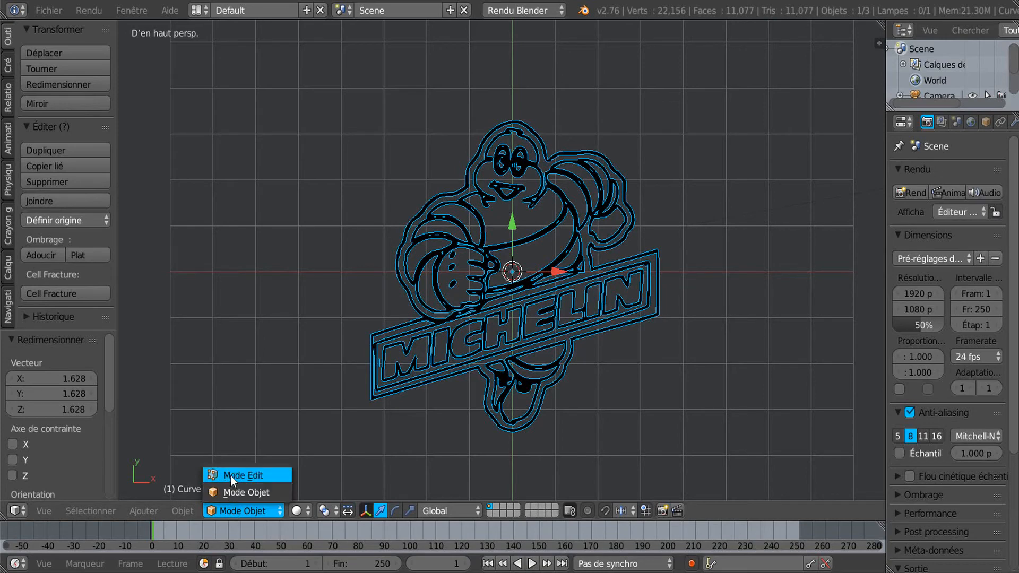
click(232, 476)
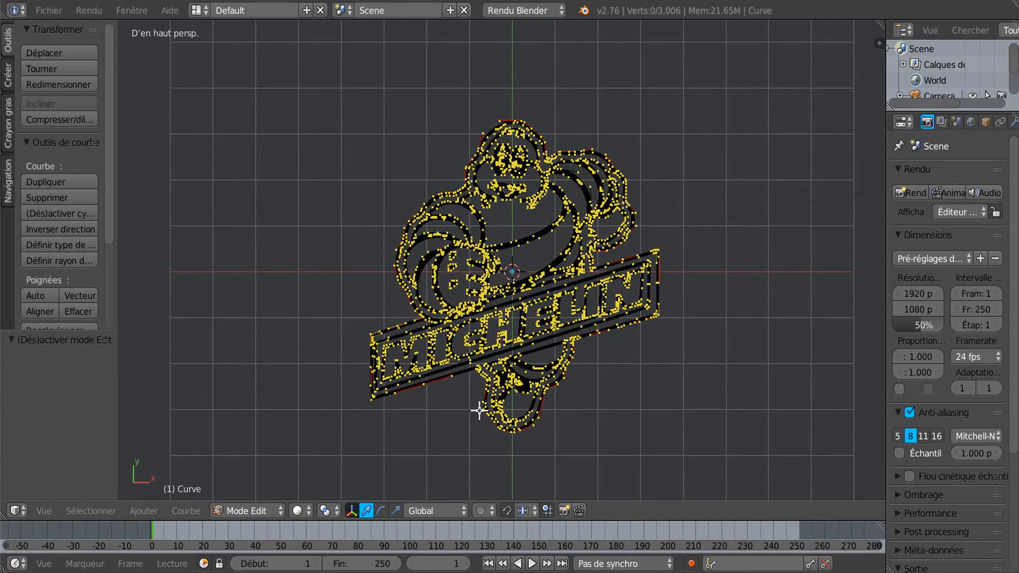
middle_drag(478, 409, 490, 350)
scroll(489, 350, up, 5)
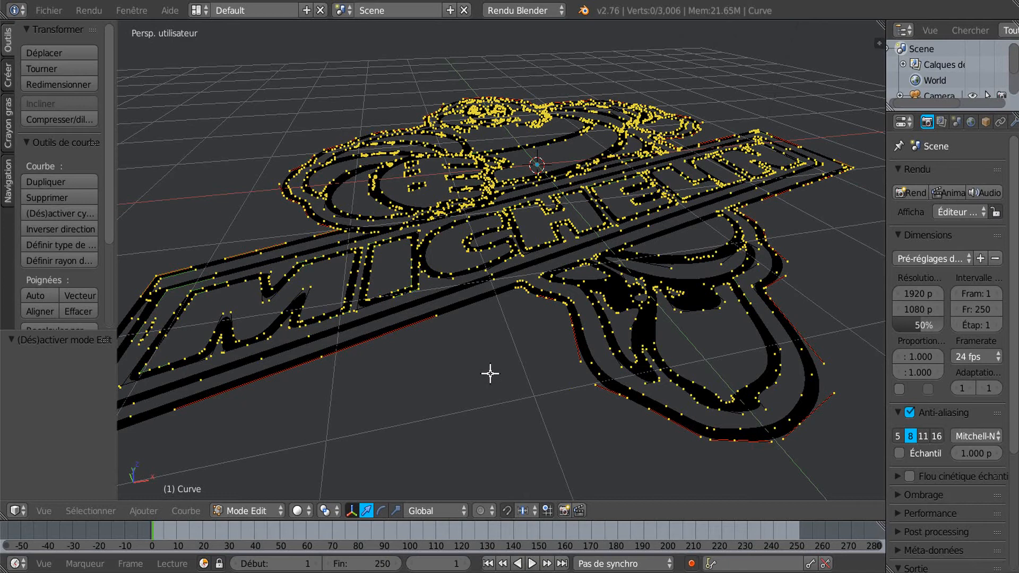
scroll(493, 369, down, 2)
scroll(466, 371, down, 2)
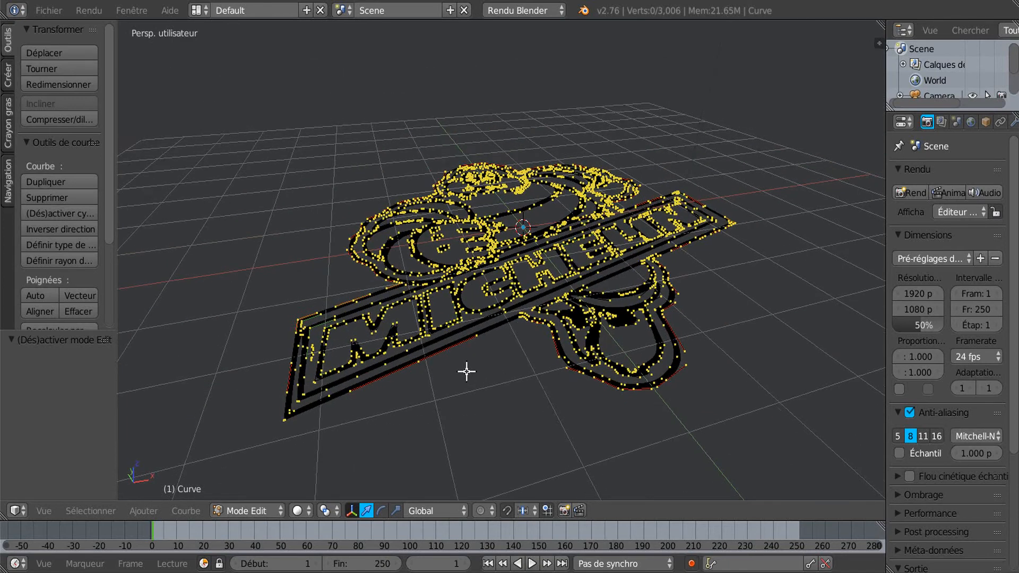
click(142, 513)
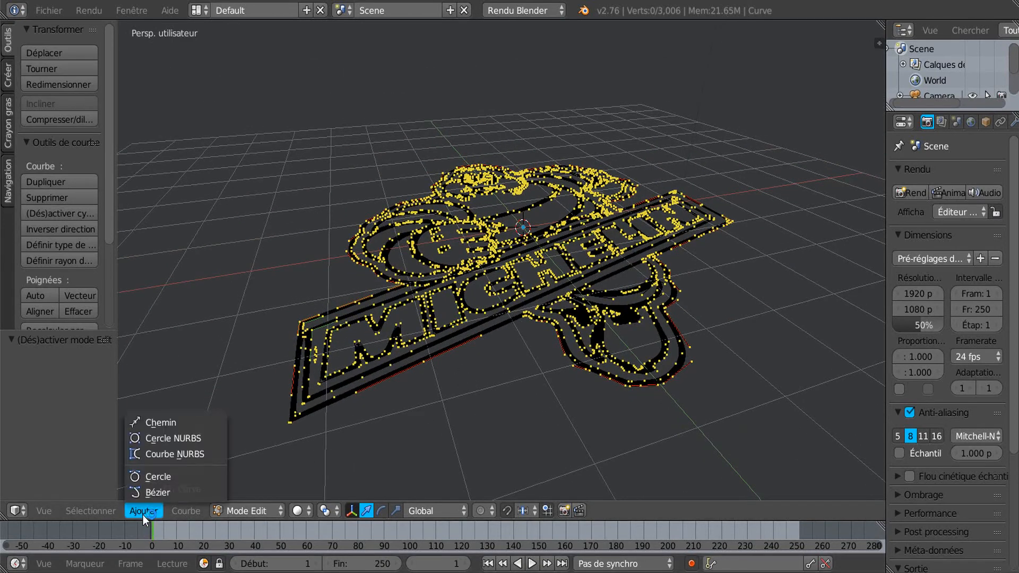
mouse_move(186, 510)
mouse_move(344, 470)
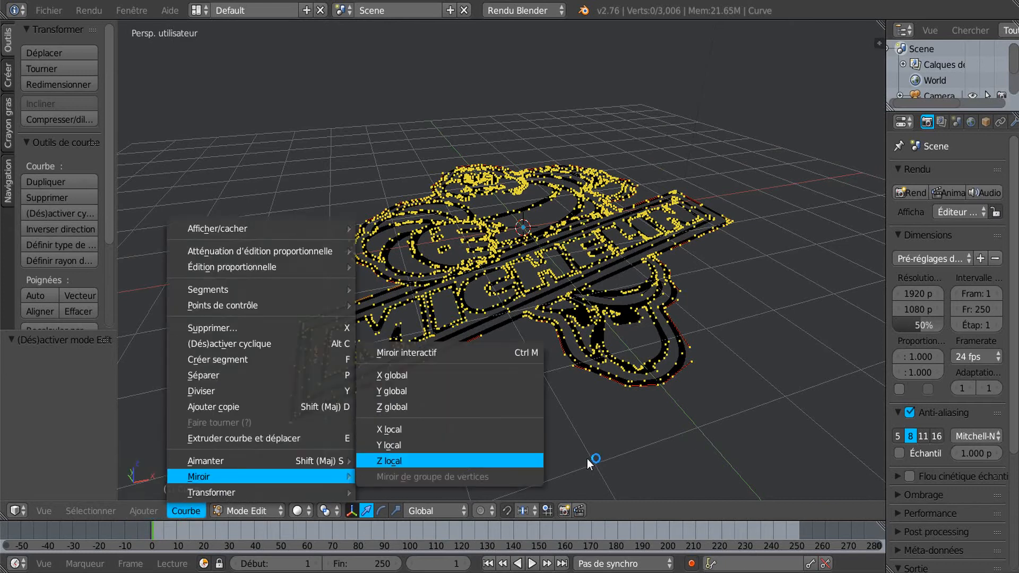
click(587, 456)
scroll(469, 428, up, 4)
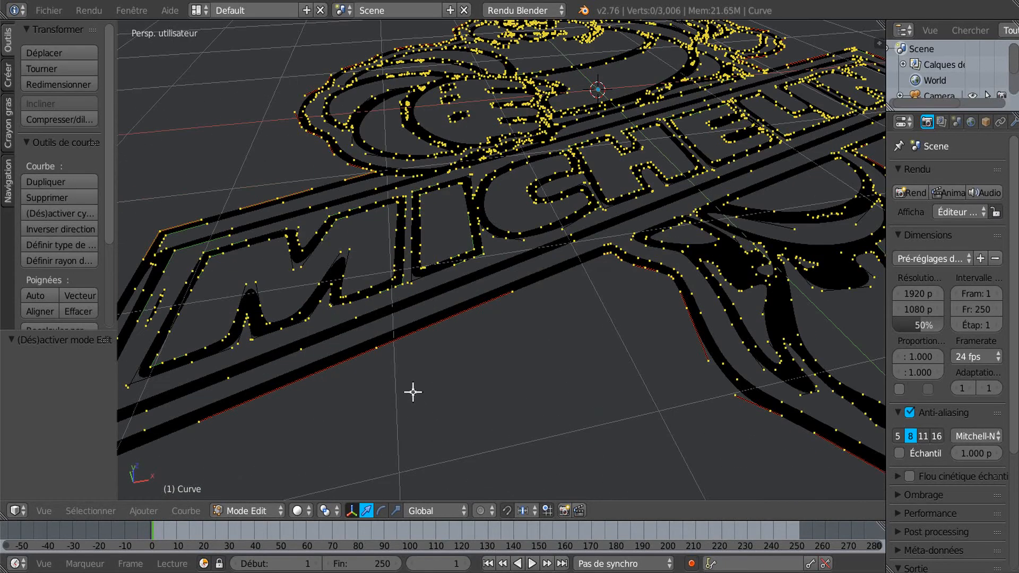
scroll(653, 380, down, 5)
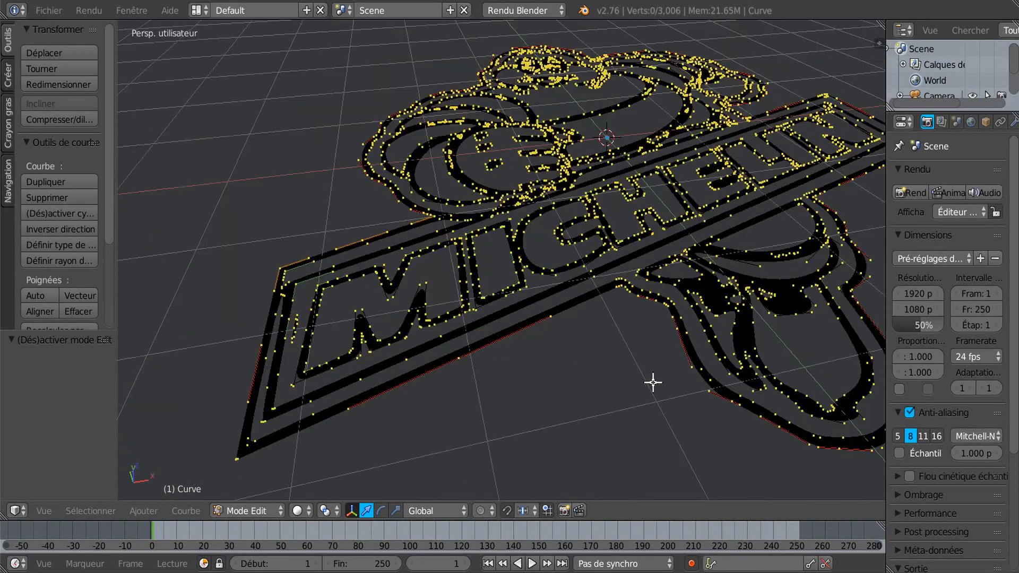
middle_drag(602, 386, 513, 382)
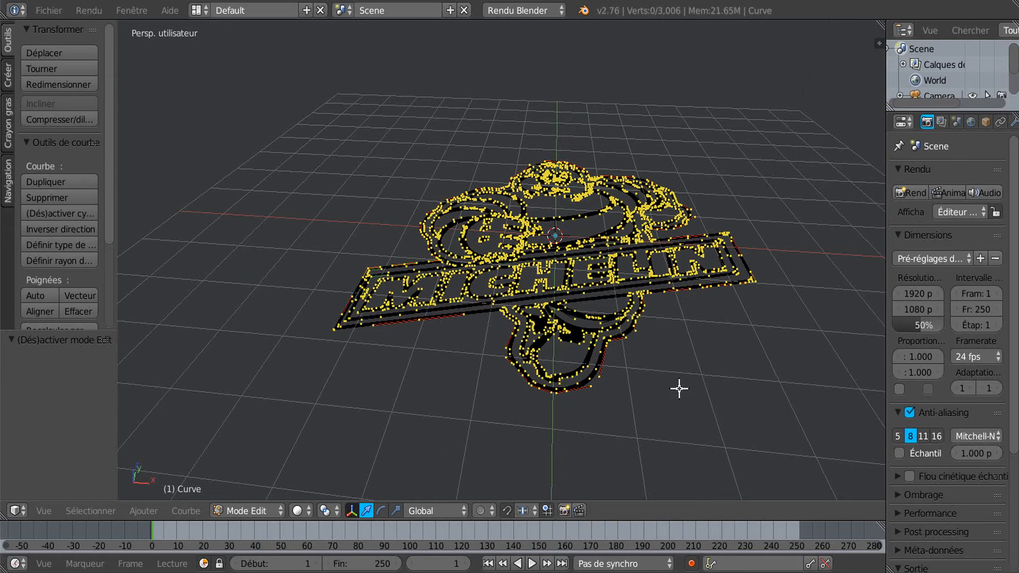
key(Tab)
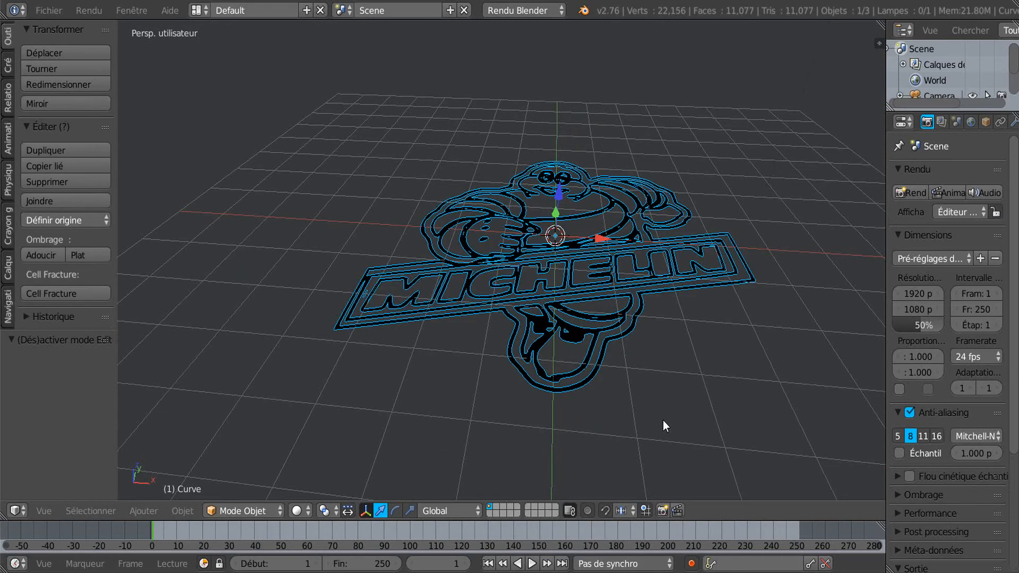
Convert the logo curve into a mesh
key(alt+c)
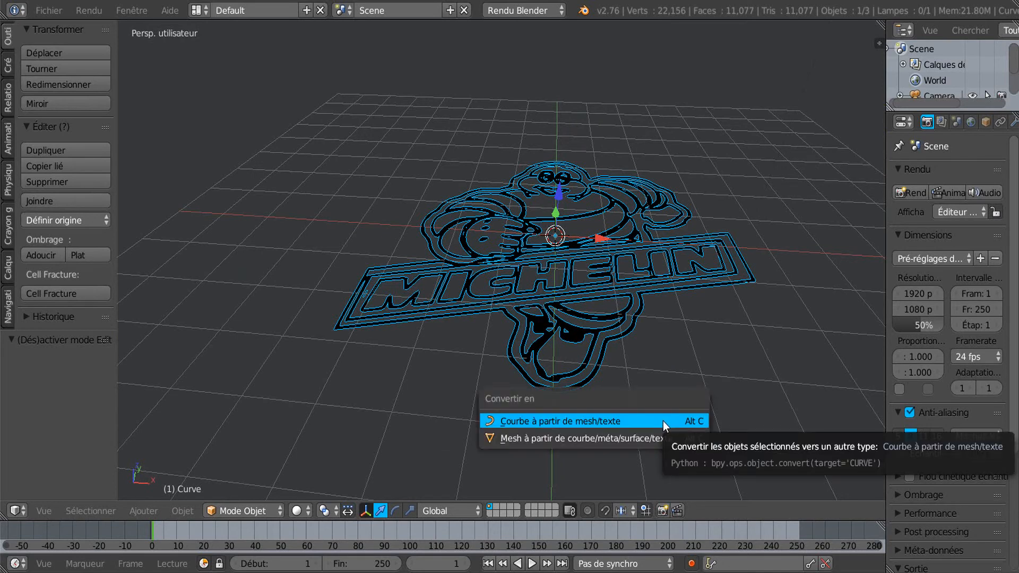
click(588, 441)
middle_drag(610, 312, 633, 375)
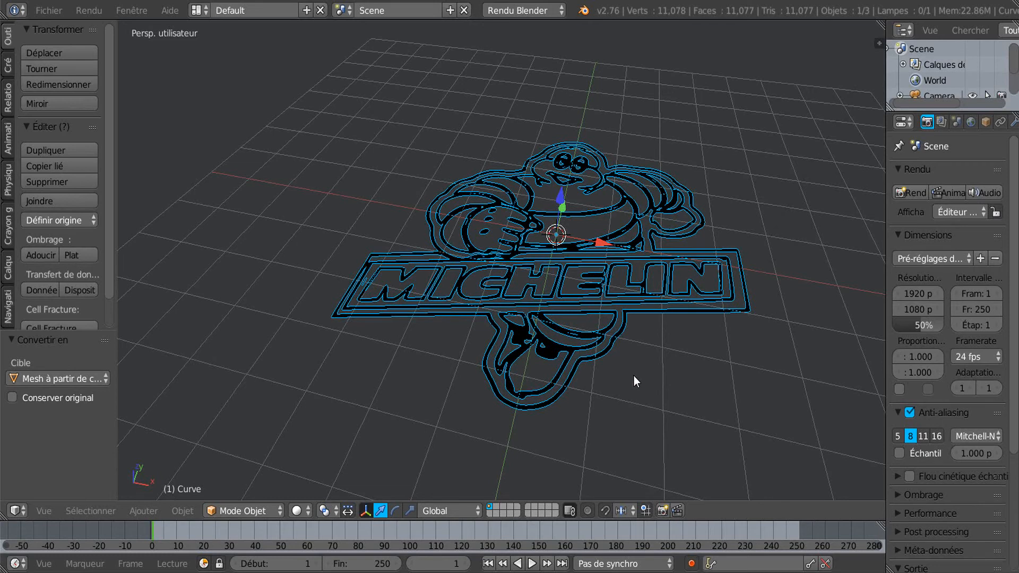
Select the entire logo mesh in edit mode and convert its triangles to quads
key(Tab)
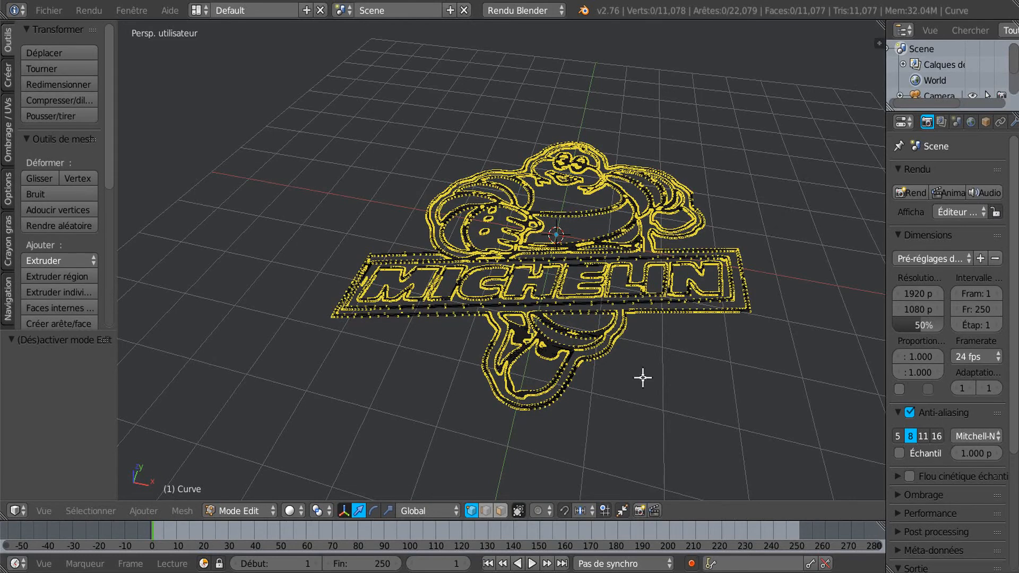
key(a)
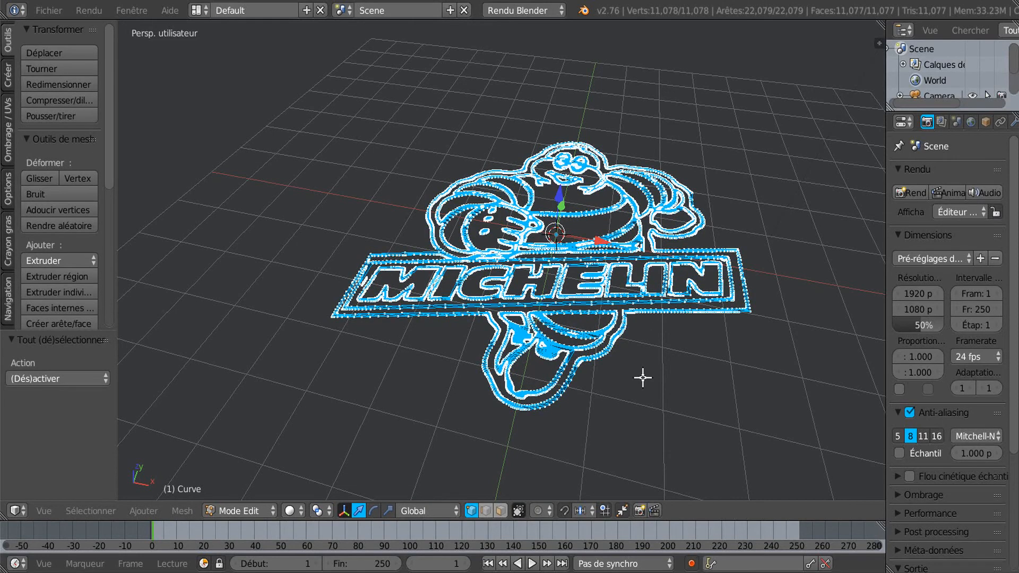
middle_drag(639, 391, 635, 382)
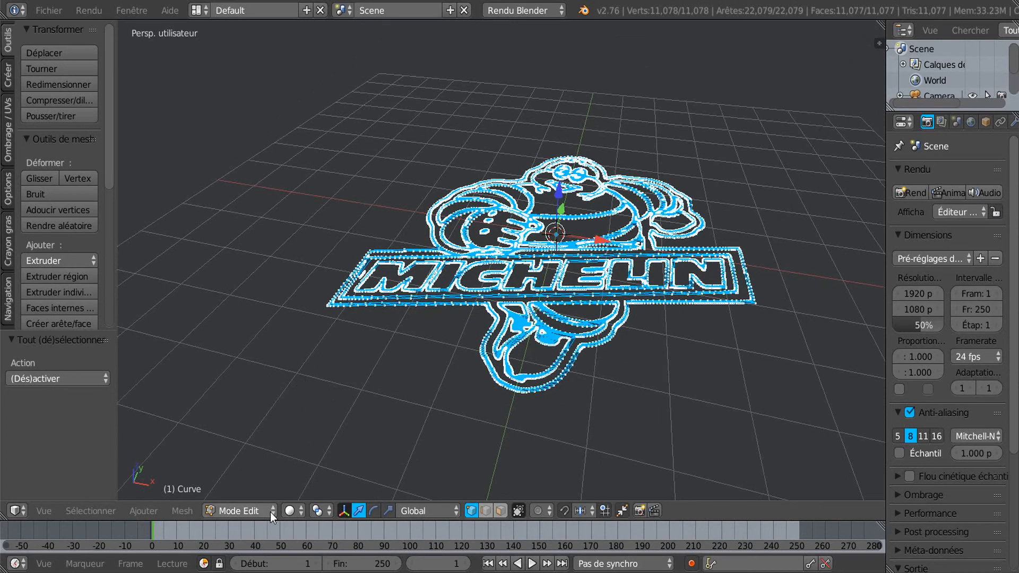
click(184, 510)
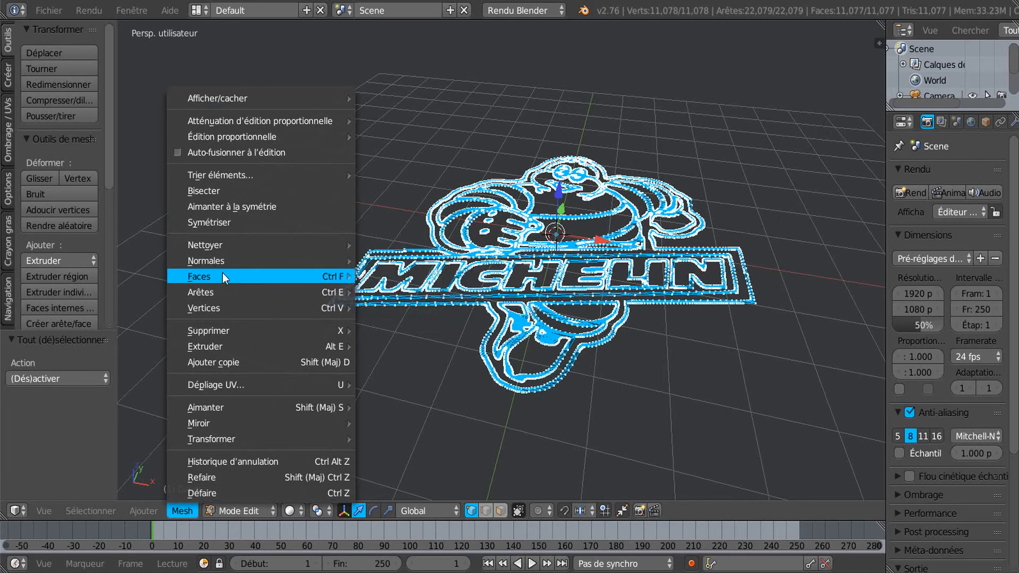
mouse_move(227, 274)
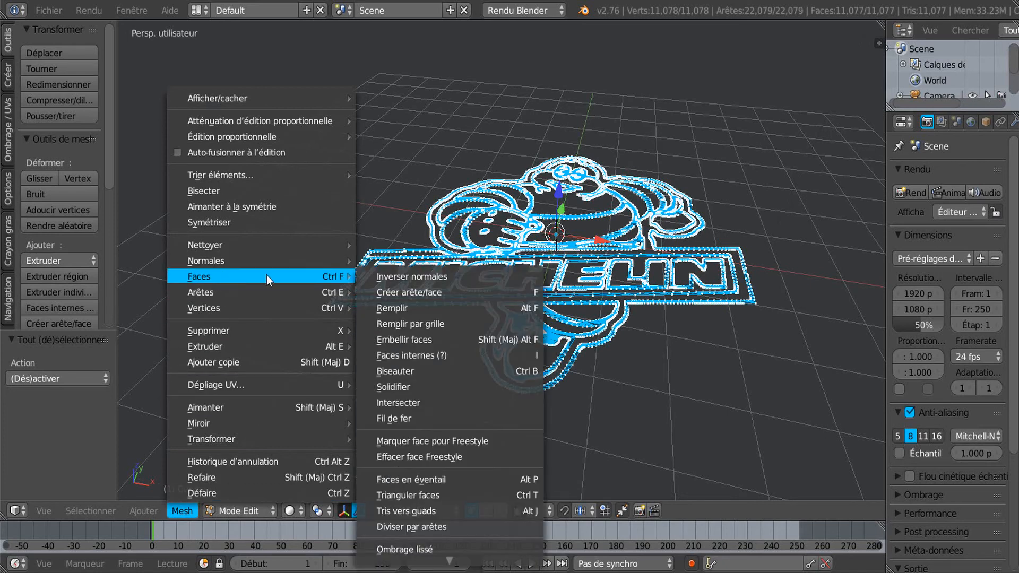
click(429, 509)
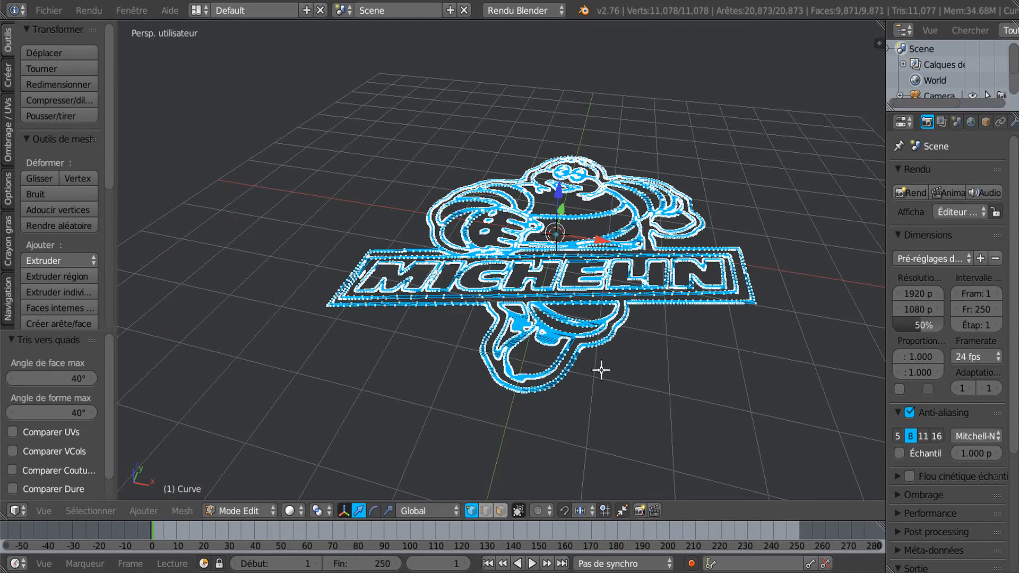
Examine the mesh topology up close around the MICHELIN lettering and the banner's edges
middle_drag(600, 432, 600, 406)
scroll(577, 341, up, 4)
scroll(569, 343, up, 5)
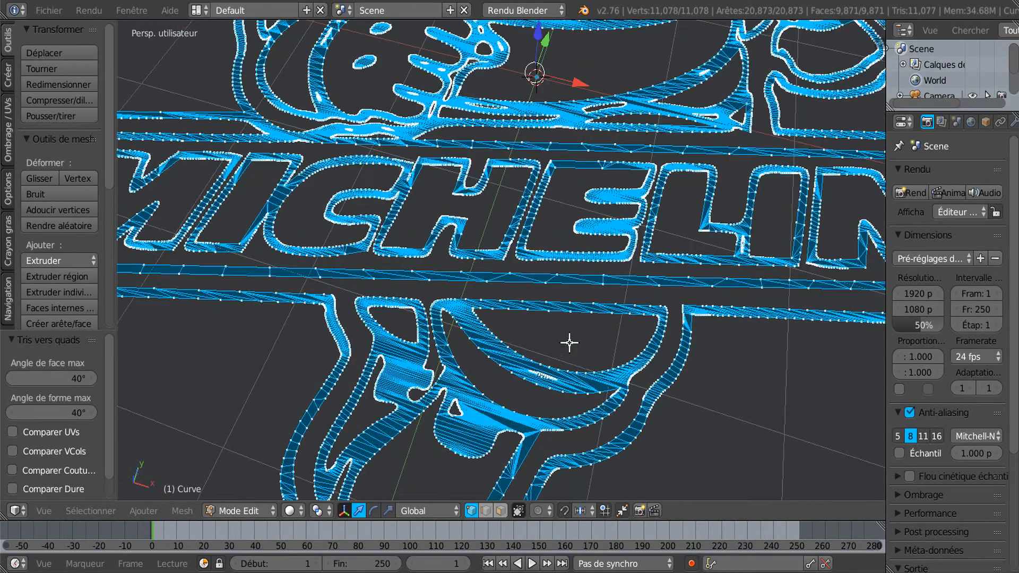
scroll(631, 278, up, 4)
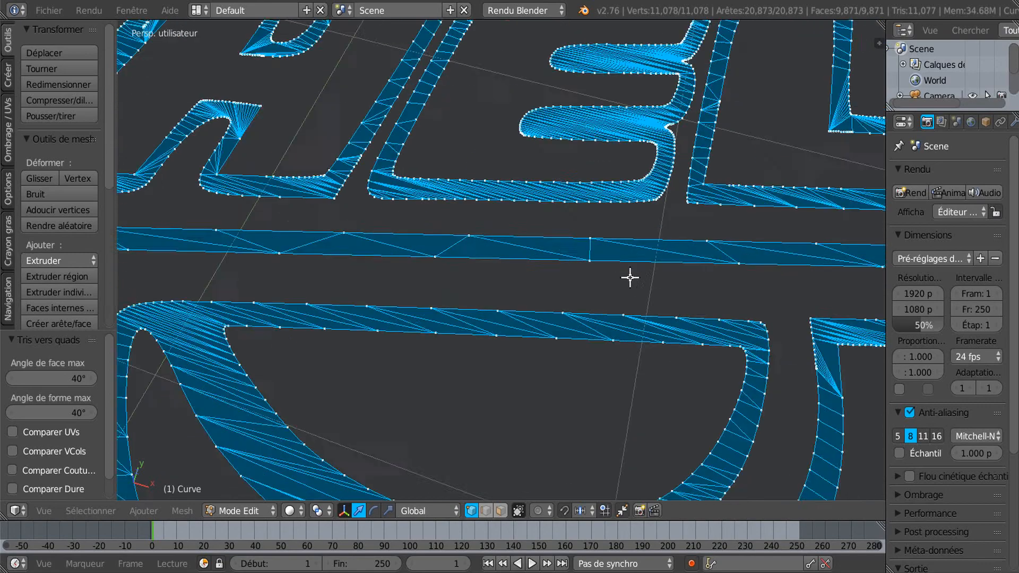
scroll(570, 265, down, 5)
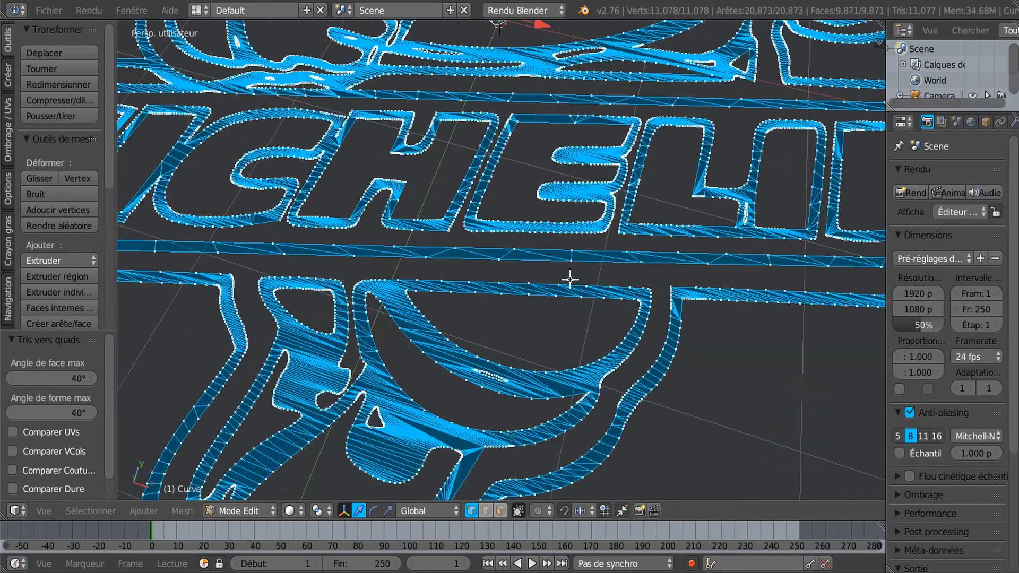
scroll(584, 238, up, 5)
scroll(589, 223, down, 6)
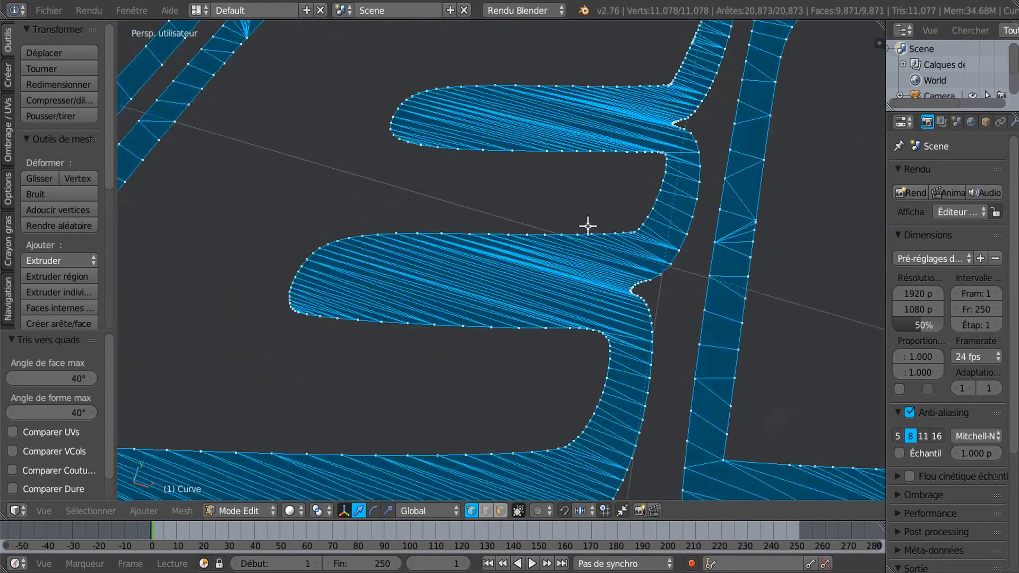
scroll(508, 271, down, 3)
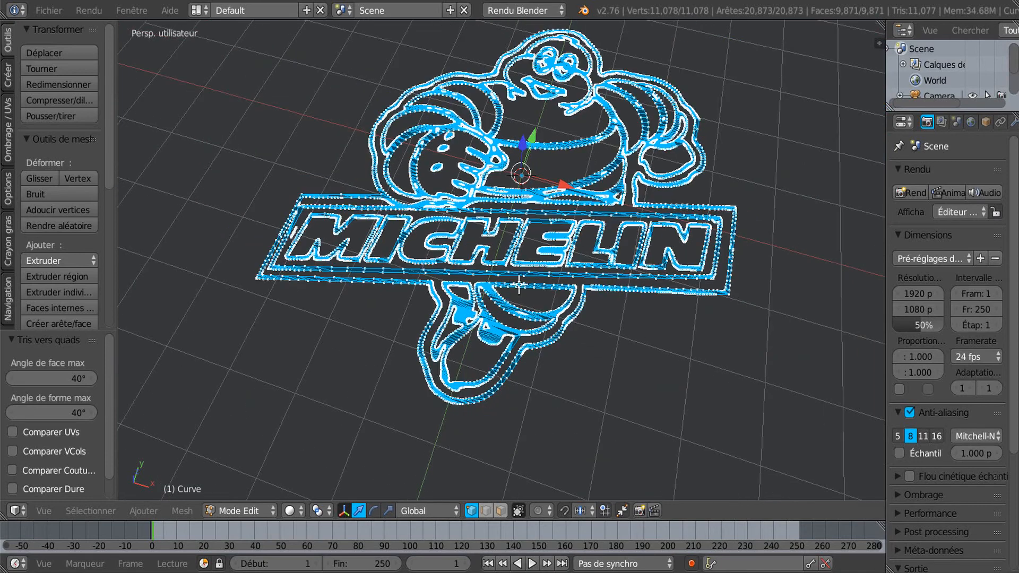
Simplify the whole logo mesh with a Limited Dissolve
middle_drag(657, 380, 666, 348)
key(w)
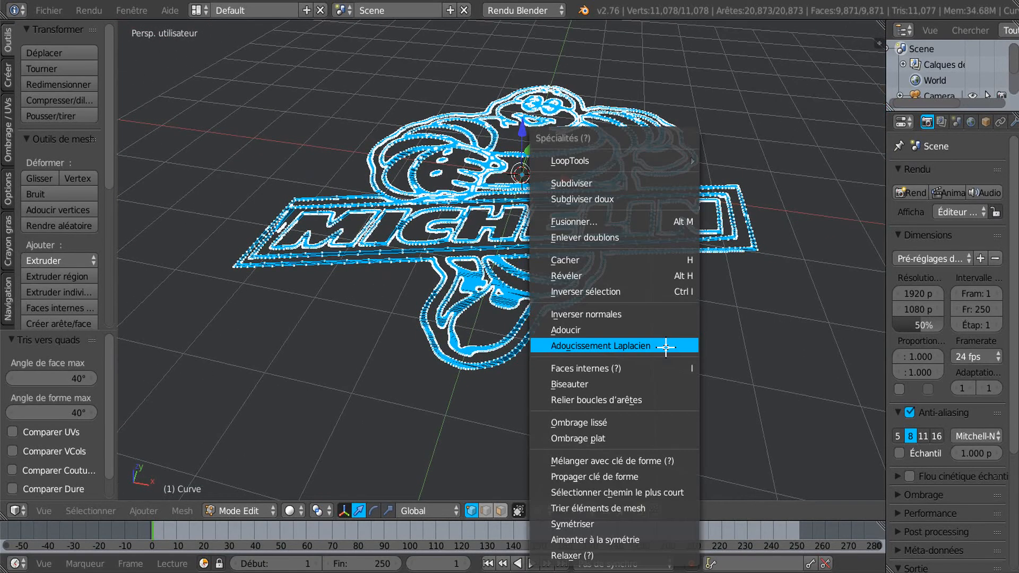
key(x)
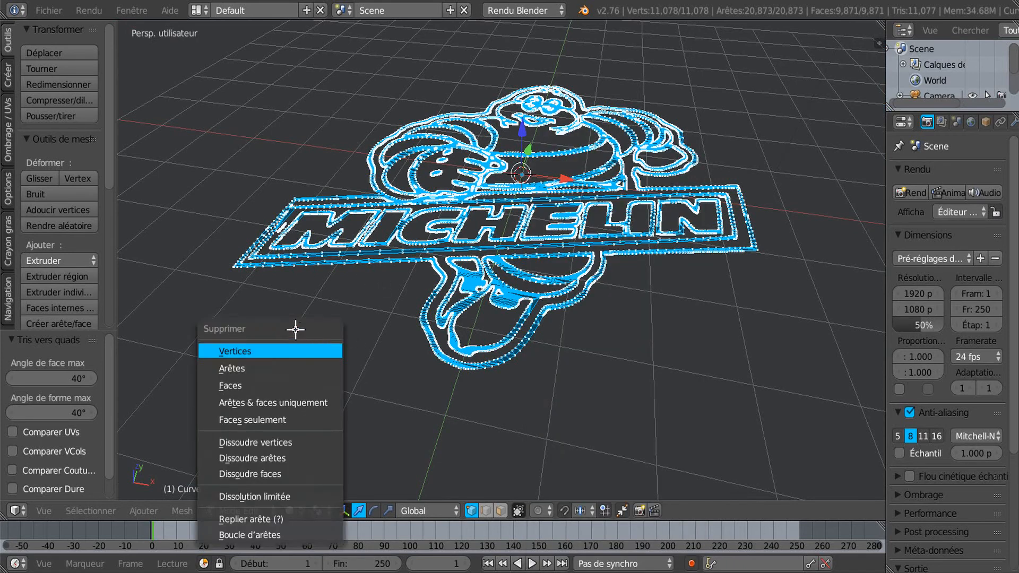
click(286, 496)
scroll(527, 329, up, 3)
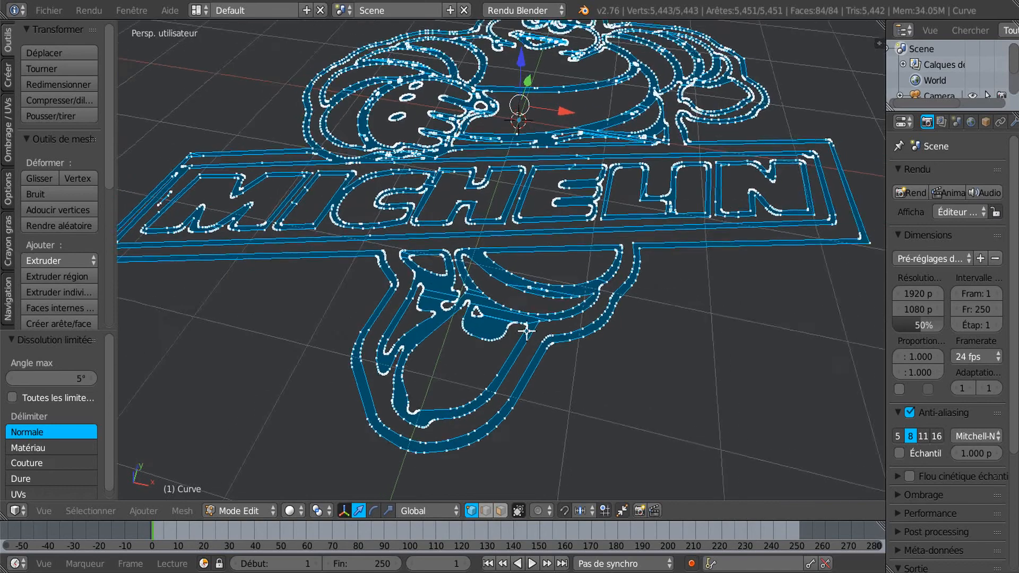
middle_drag(527, 329, 528, 358)
middle_drag(457, 288, 457, 250)
scroll(457, 289, down, 2)
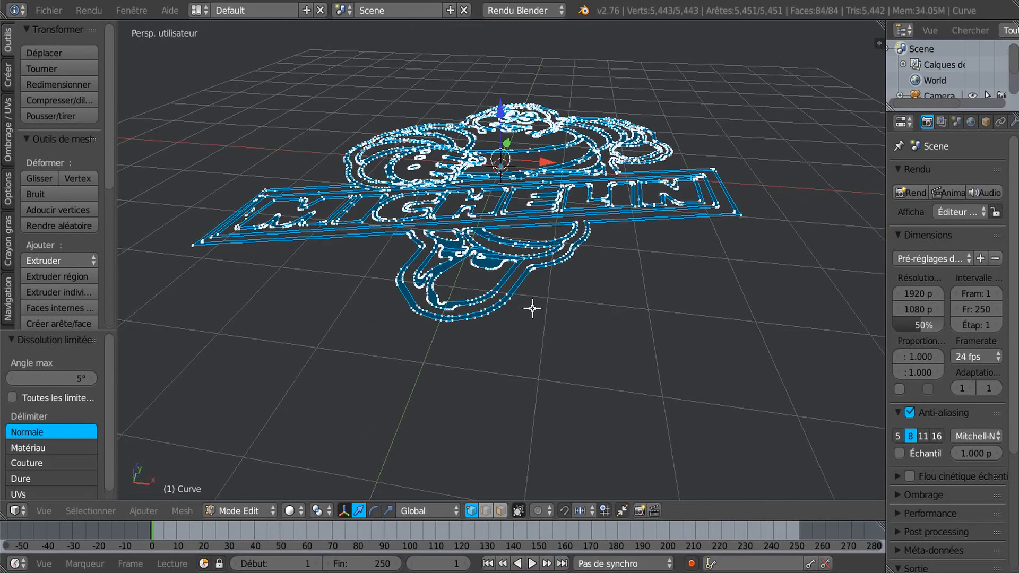
In the orthographic front view, extrude the whole logo mesh and raise the extruded geometry 0.19 along the Z axis
key(KP_1)
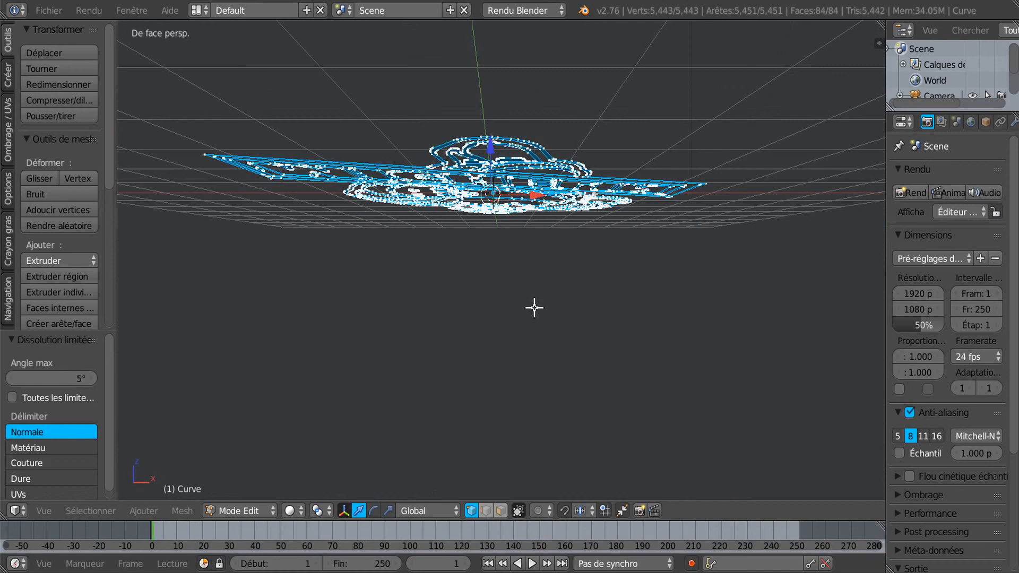
shift+middle_drag(560, 295, 571, 340)
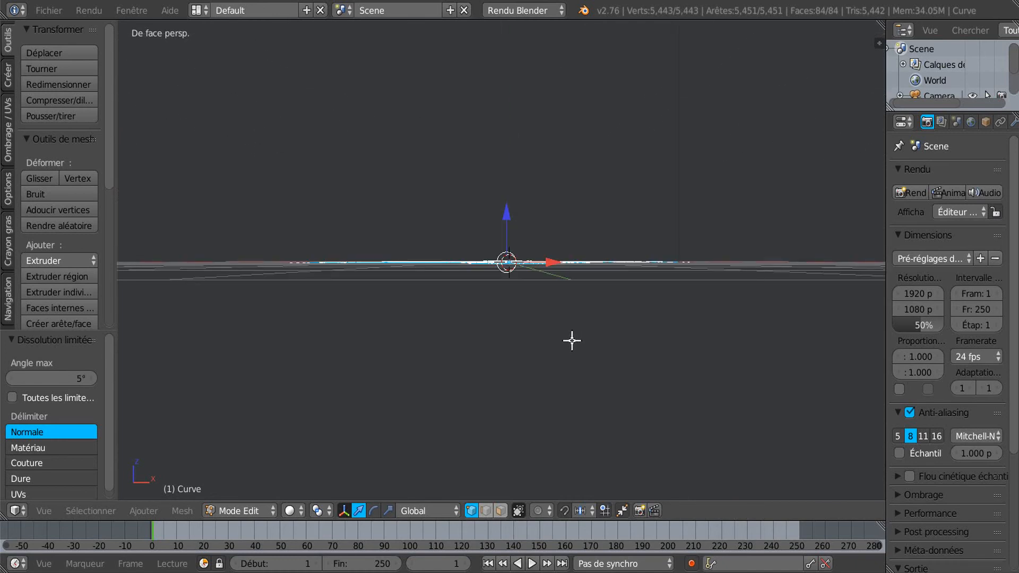
key(KP_5)
scroll(572, 340, up, 1)
scroll(482, 296, up, 1)
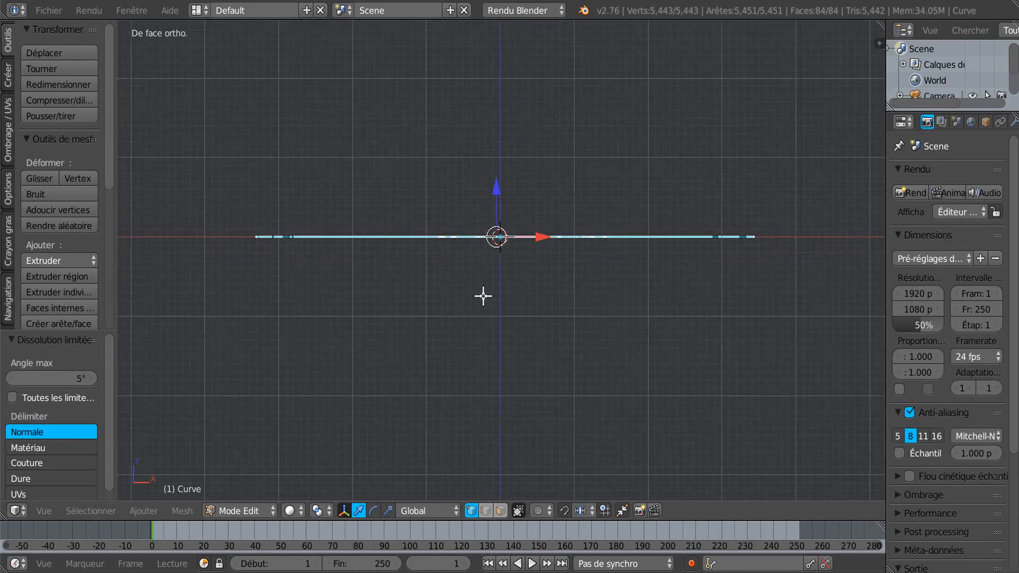
key(e)
right_click(514, 299)
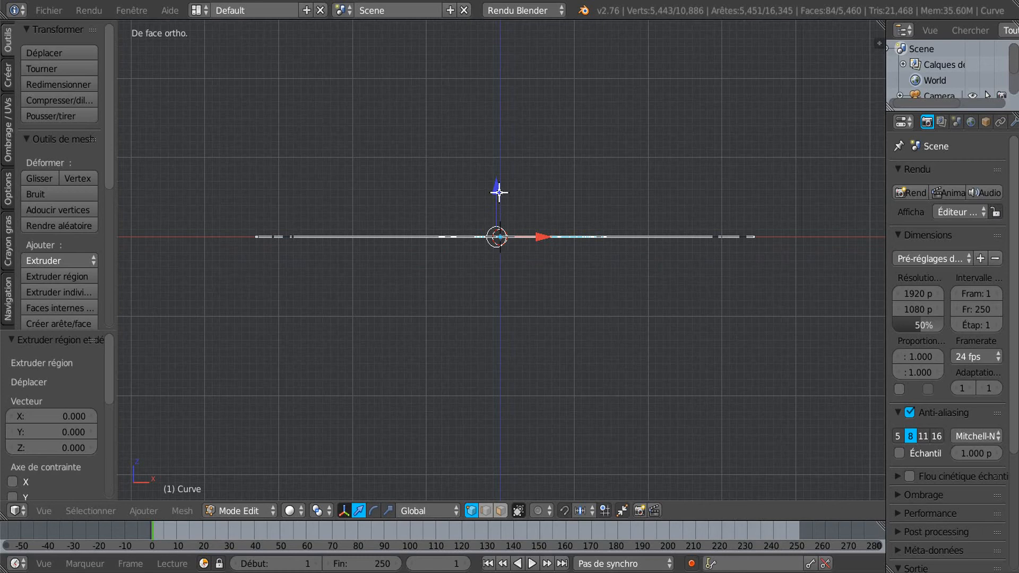
key(g)
key(z)
click(501, 174)
middle_drag(552, 172, 526, 293)
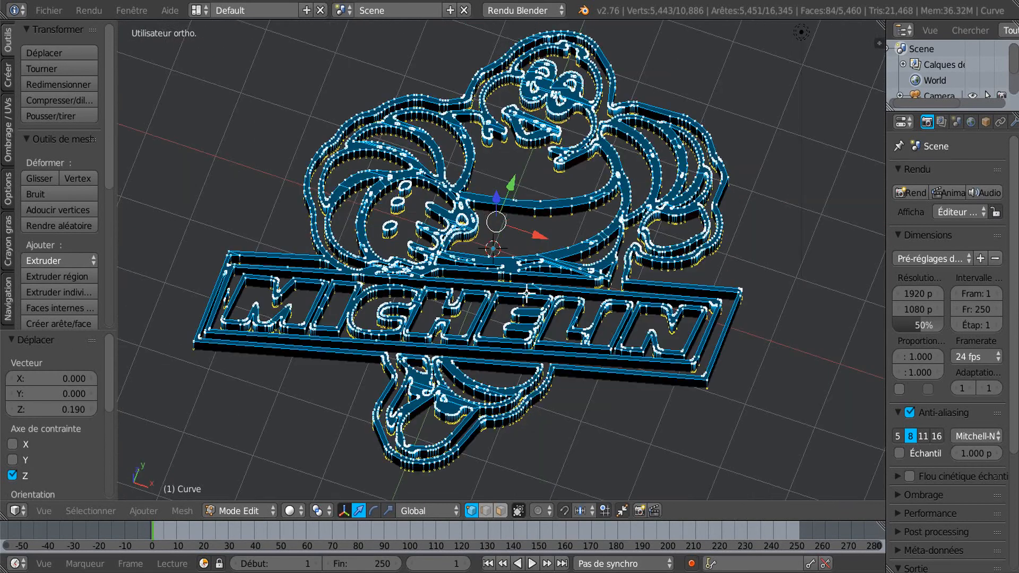
Change the SVGMat.001 material's diffuse colour to a light grey, RGB about 0.669, and return the logo to object mode
click(972, 122)
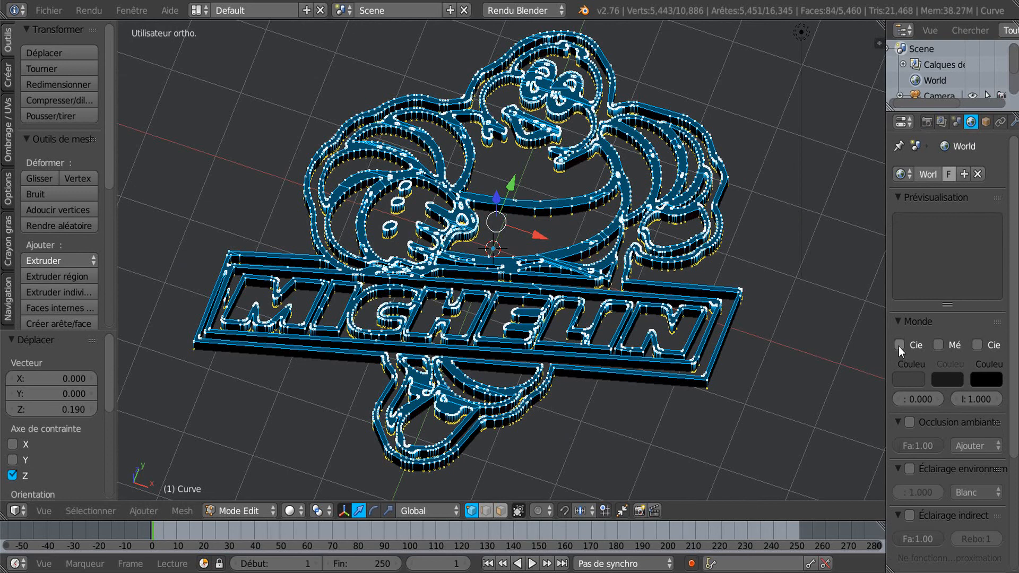
scroll(971, 123, down, 3)
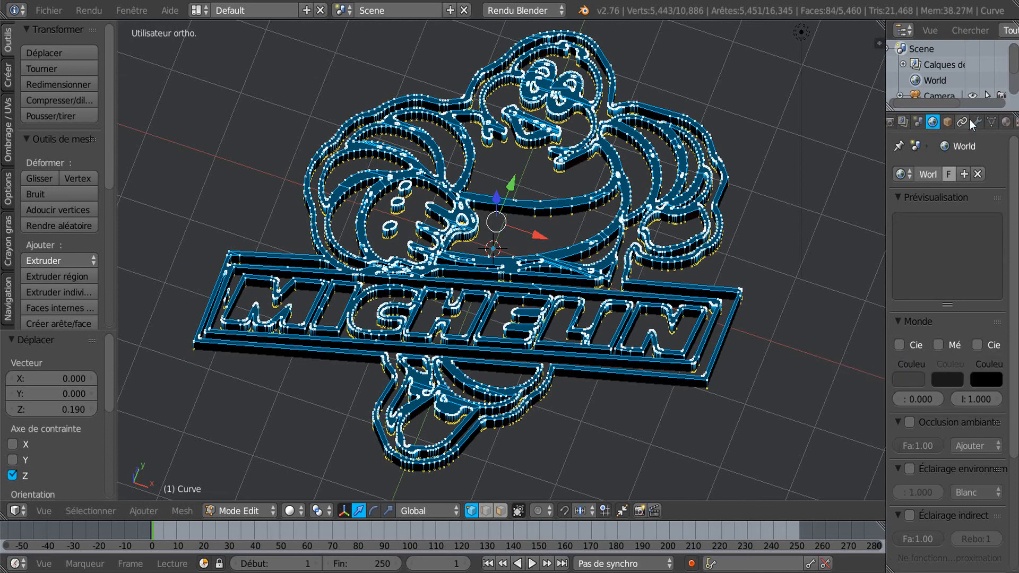
click(1005, 122)
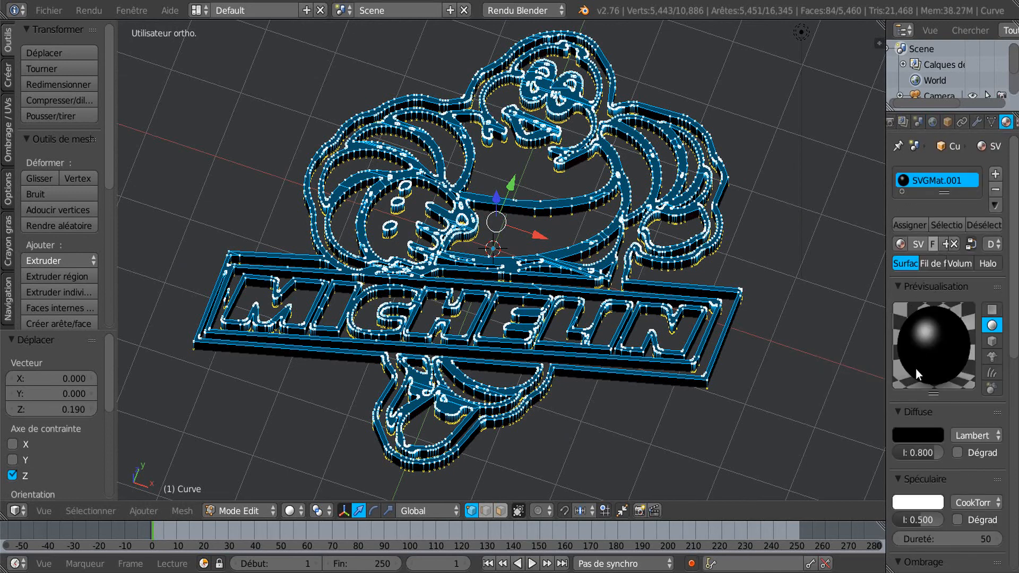
click(914, 437)
drag(932, 325, 932, 236)
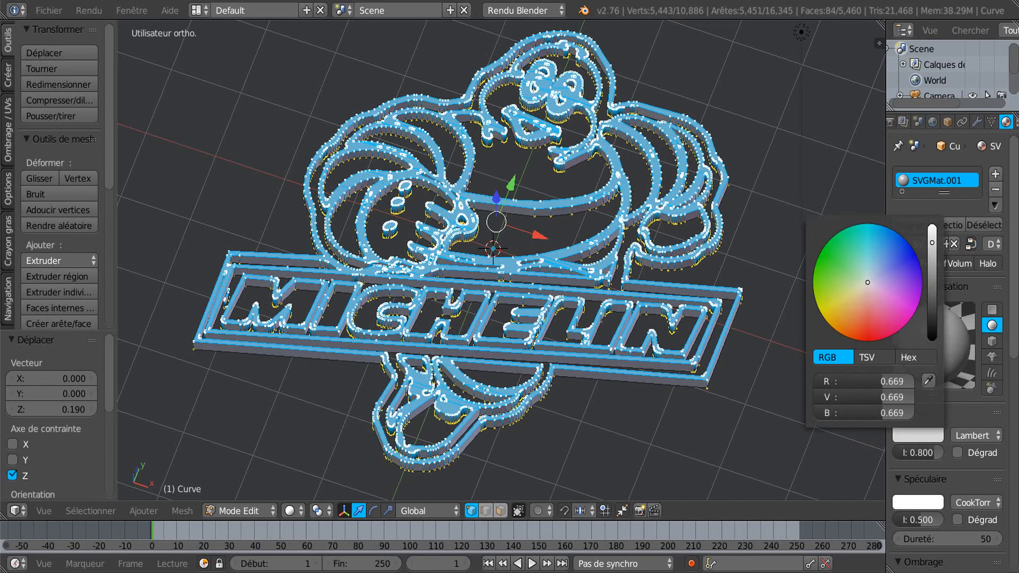
middle_drag(734, 317, 679, 315)
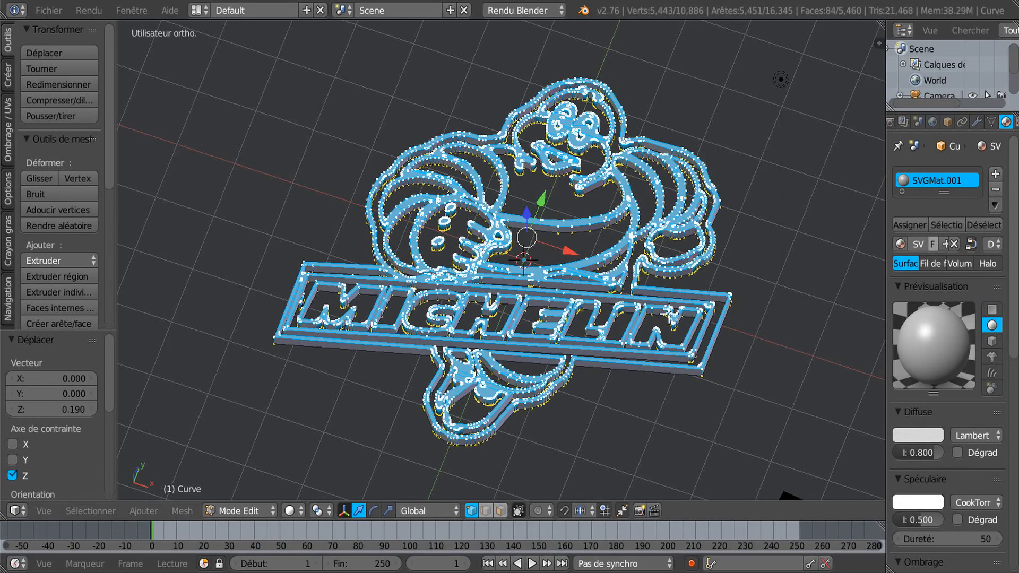
key(Tab)
Examine the extruded logo from several angles and distances, checking the figure's relief and the MICHELIN banner
middle_drag(619, 306, 518, 211)
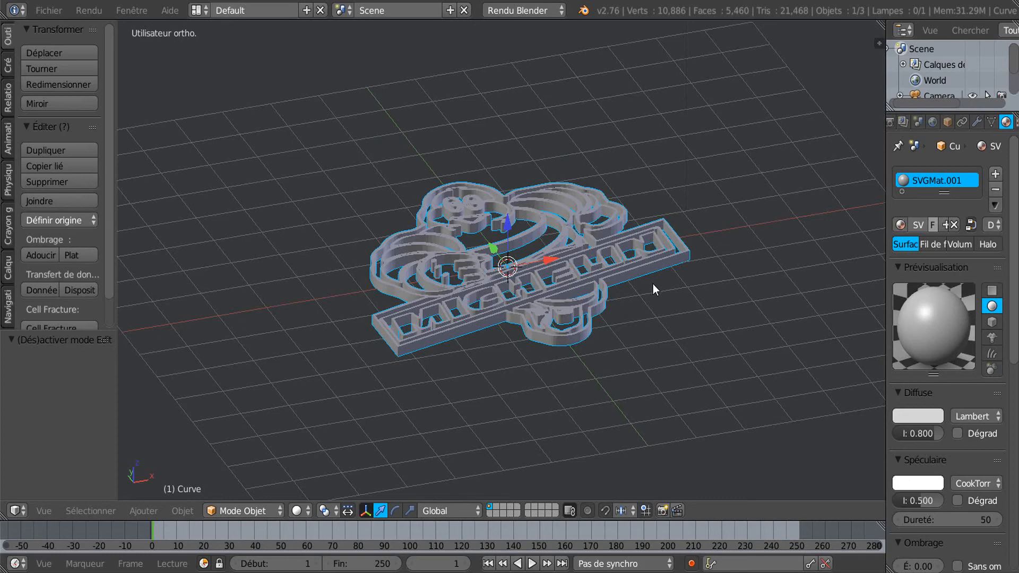
middle_drag(630, 295, 554, 228)
scroll(554, 229, up, 3)
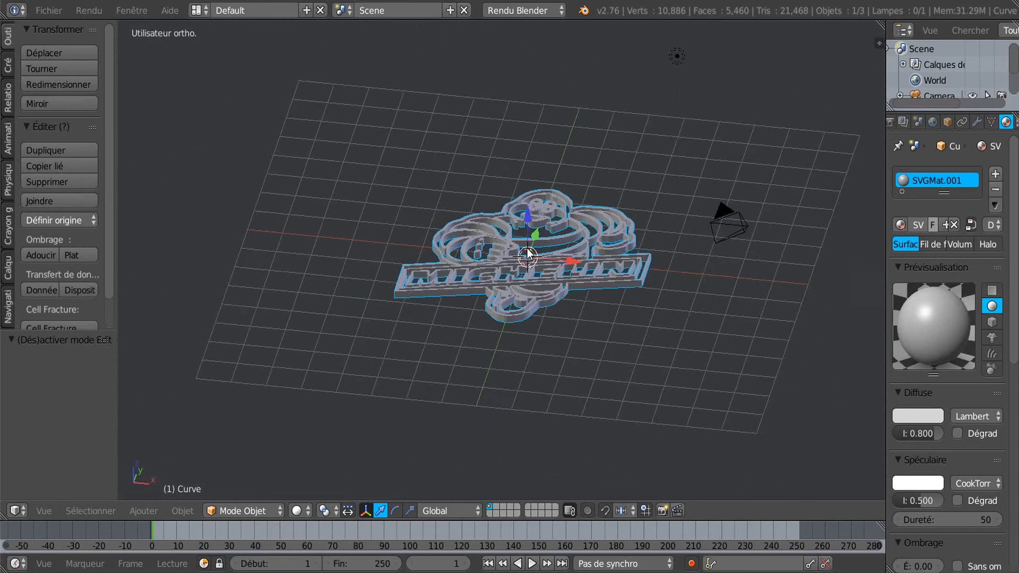
middle_drag(662, 361, 642, 361)
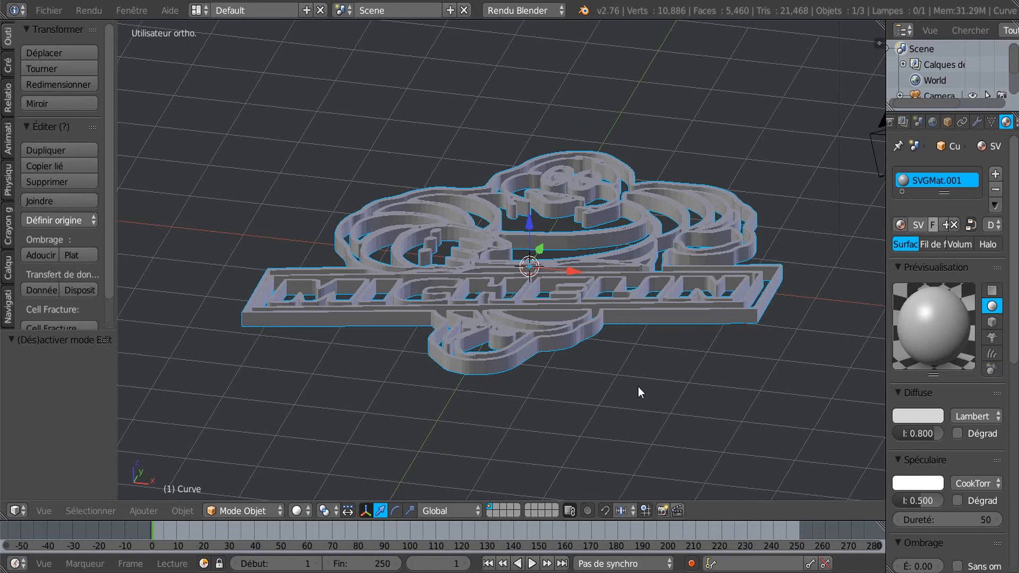
middle_drag(606, 281, 606, 306)
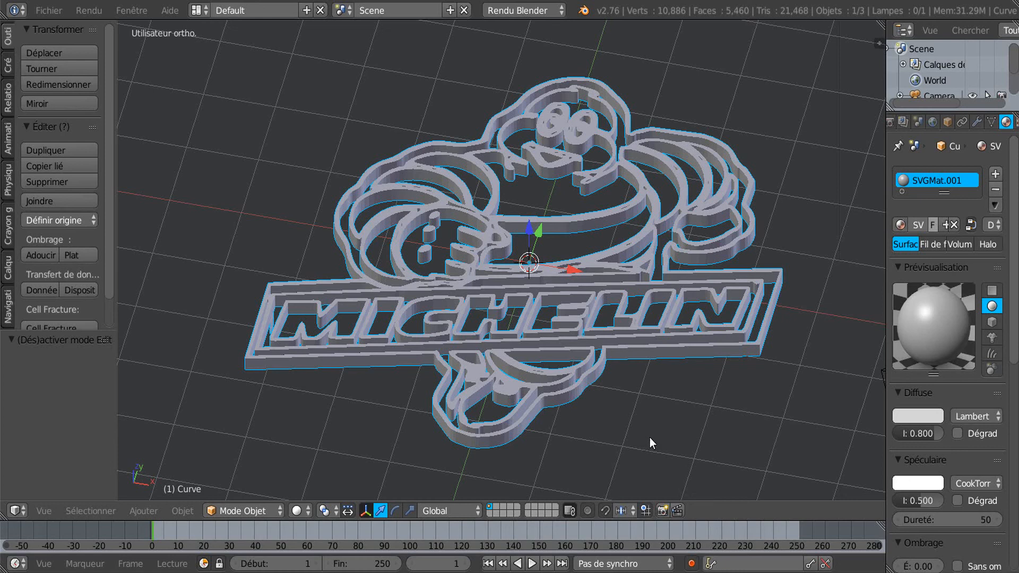
middle_drag(666, 403, 644, 402)
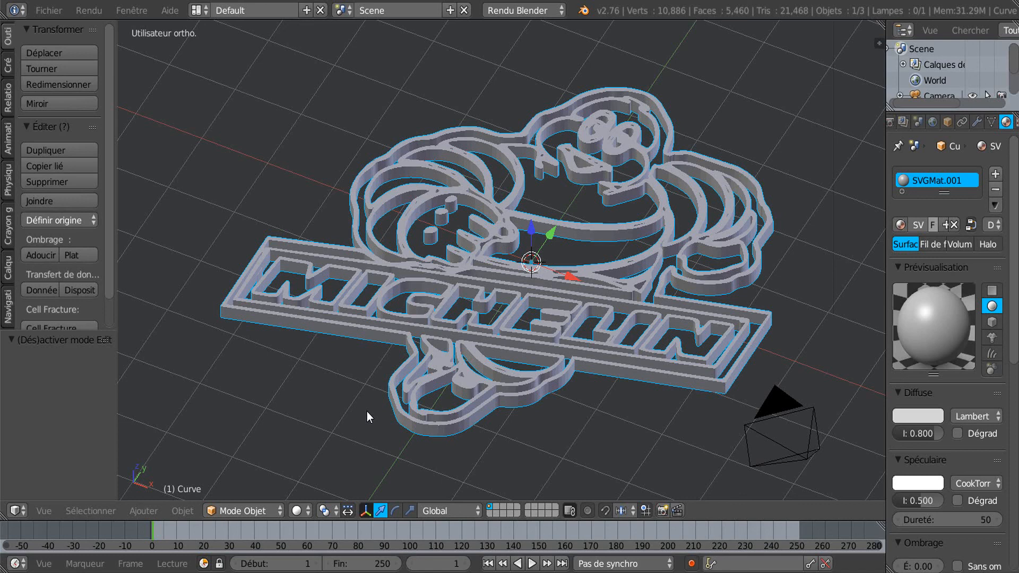
scroll(381, 381, down, 2)
mouse_move(506, 343)
middle_down()
mouse_move(544, 391)
mouse_move(466, 313)
middle_up()
mouse_move(522, 282)
middle_down()
mouse_move(515, 357)
mouse_move(524, 406)
mouse_move(518, 337)
mouse_move(468, 345)
middle_up()
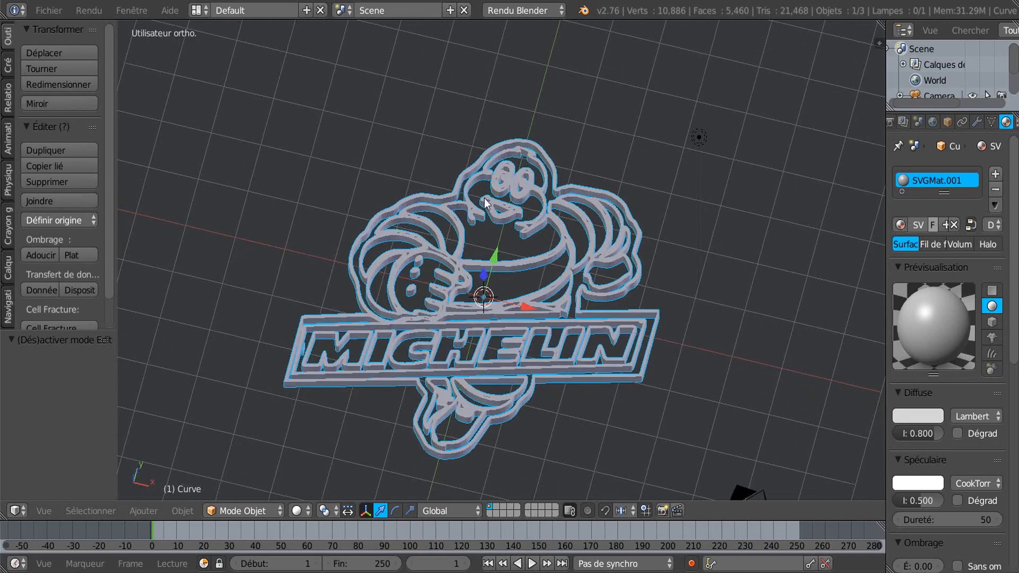
middle_drag(532, 269, 460, 357)
middle_drag(484, 324, 513, 294)
scroll(496, 307, up, 2)
scroll(495, 307, down, 2)
middle_drag(464, 365, 546, 243)
scroll(475, 324, up, 2)
scroll(492, 323, down, 2)
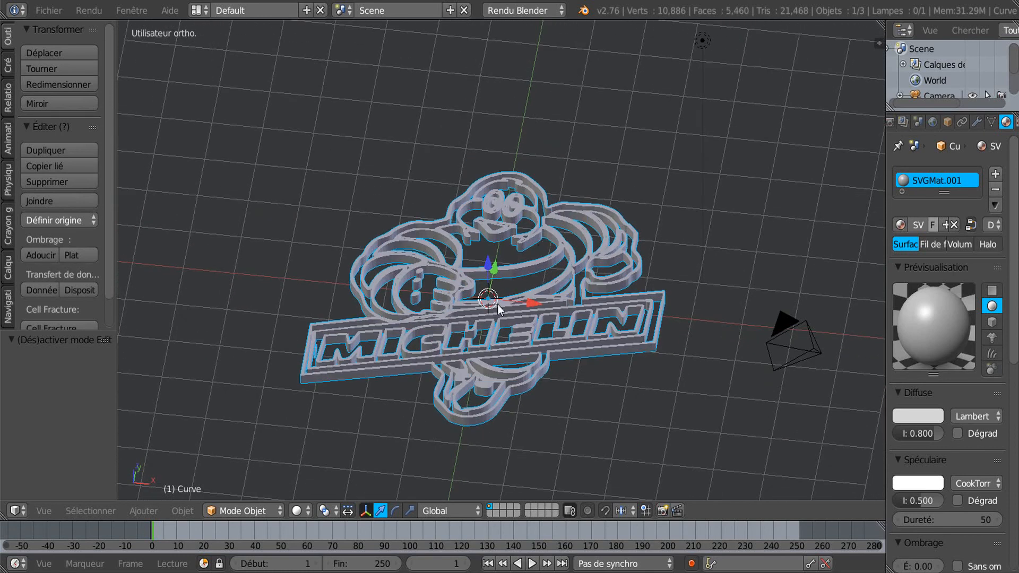
scroll(497, 306, up, 1)
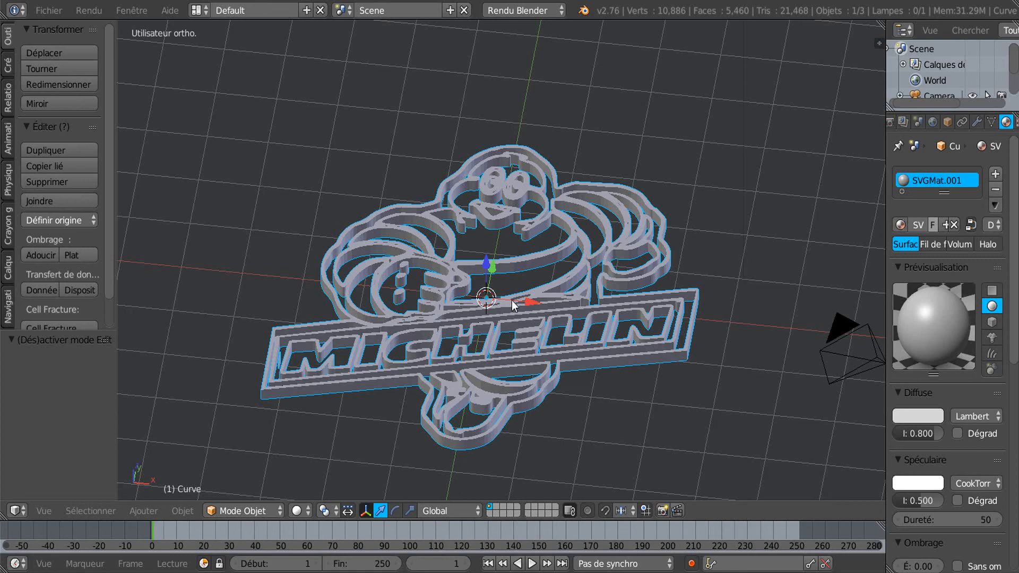
middle_drag(577, 323, 563, 258)
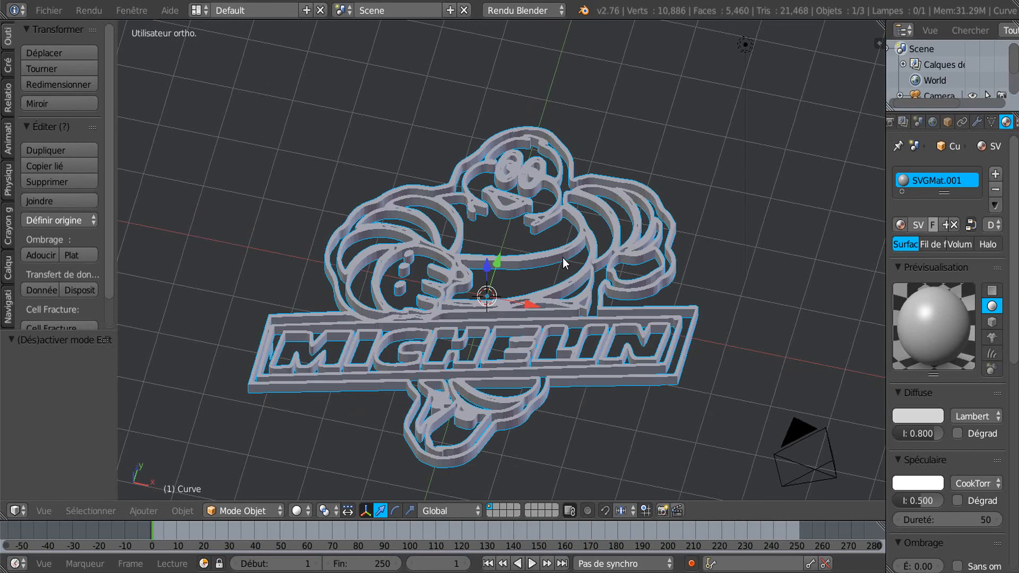
middle_drag(533, 314, 552, 276)
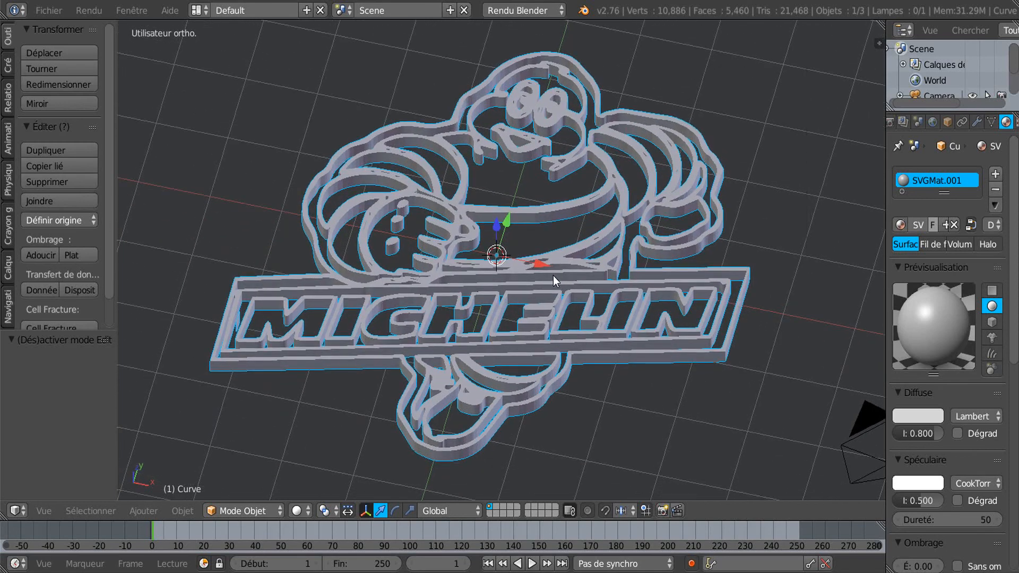